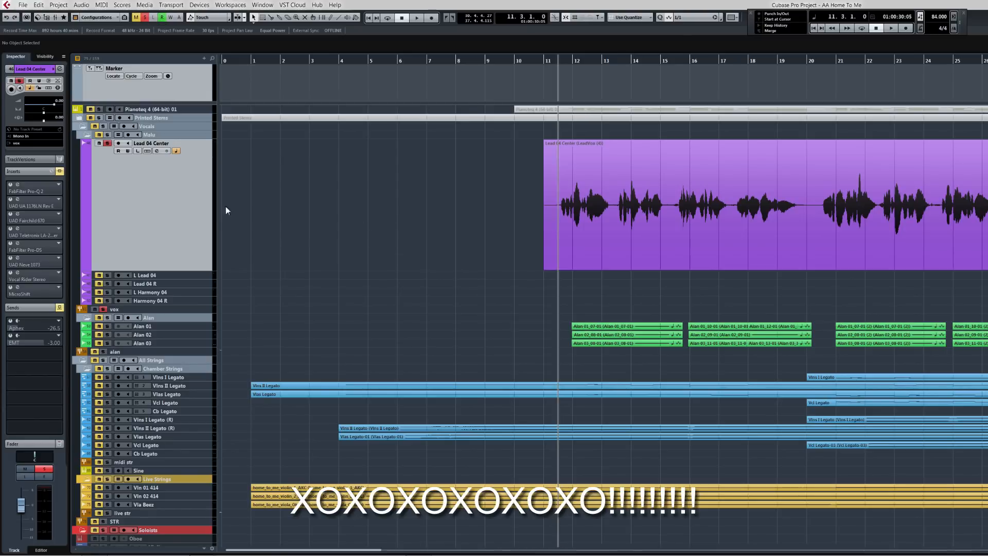
Turn the Lead 04 Center track's sends back on and open its FabFilter Pro-Q 2 insert
{"action": "left_click", "coordinate": [60, 307]}
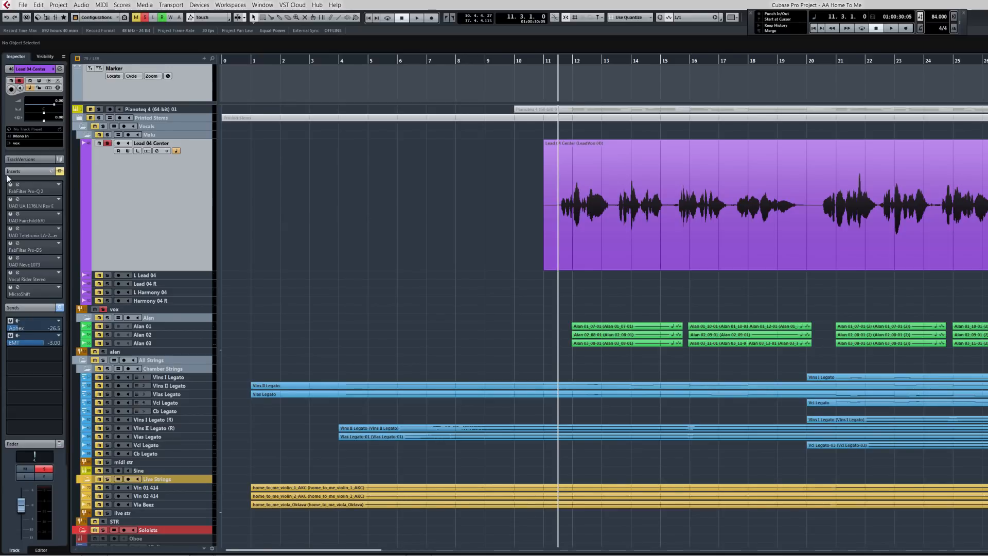
{"action": "left_click", "coordinate": [26, 191]}
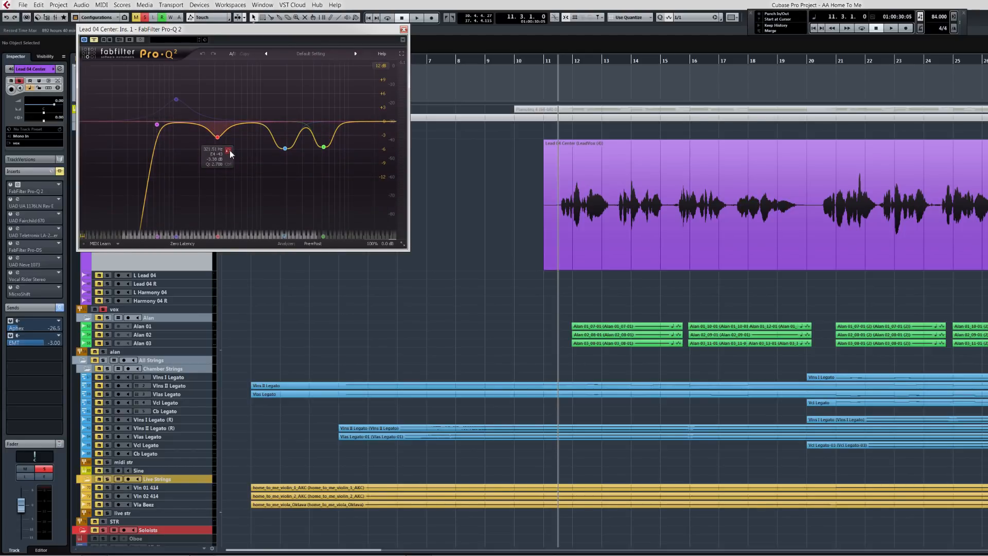
Solo the red low-mid cut band in Pro-Q 2 and play the lead vocal to hear that range
{"action": "left_click", "coordinate": [230, 153]}
{"action": "key", "text": "space"}
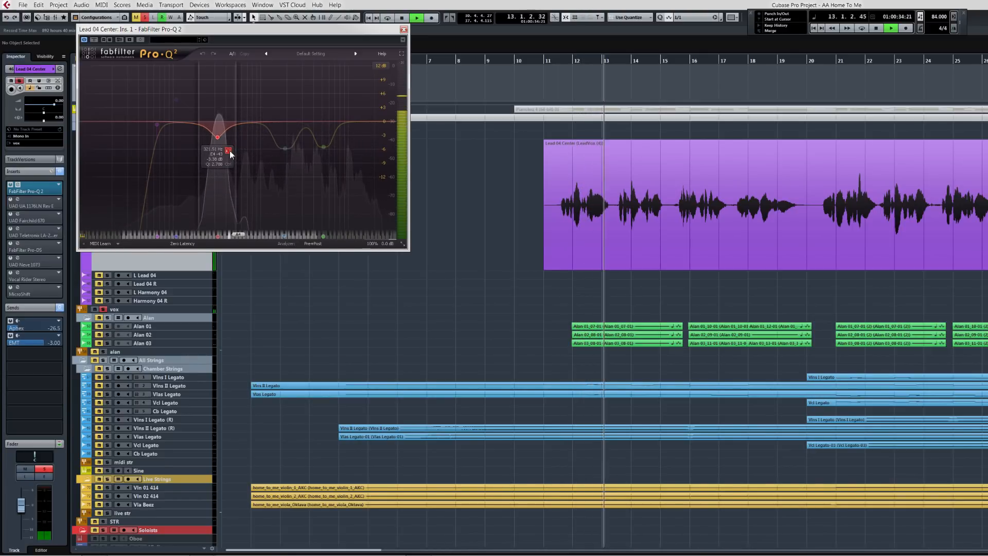
{"action": "key", "text": "space"}
{"action": "left_click", "coordinate": [229, 152]}
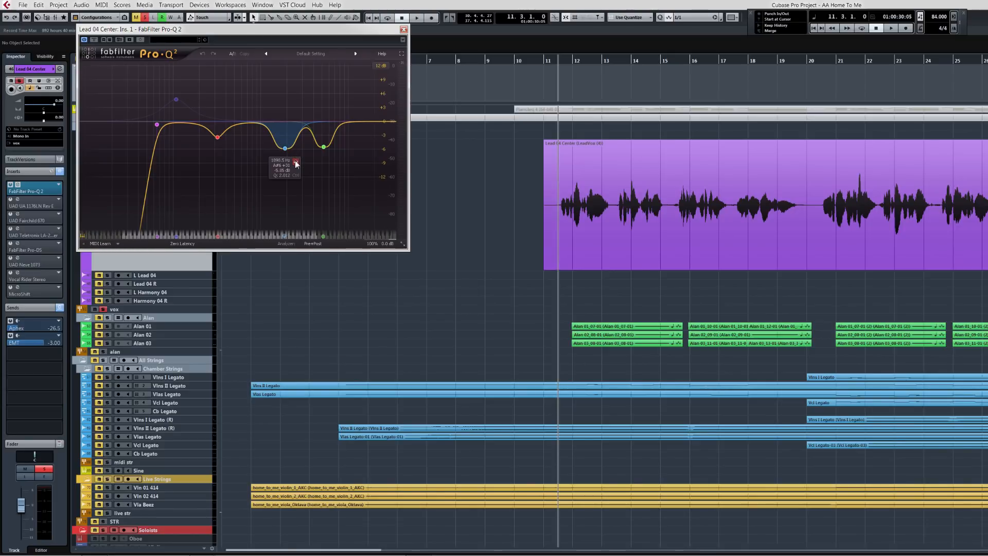
Audition the blue and green cut bands of Pro-Q 2 separately, soloing each while playing the vocal
{"action": "left_click", "coordinate": [296, 161]}
{"action": "key", "text": "space"}
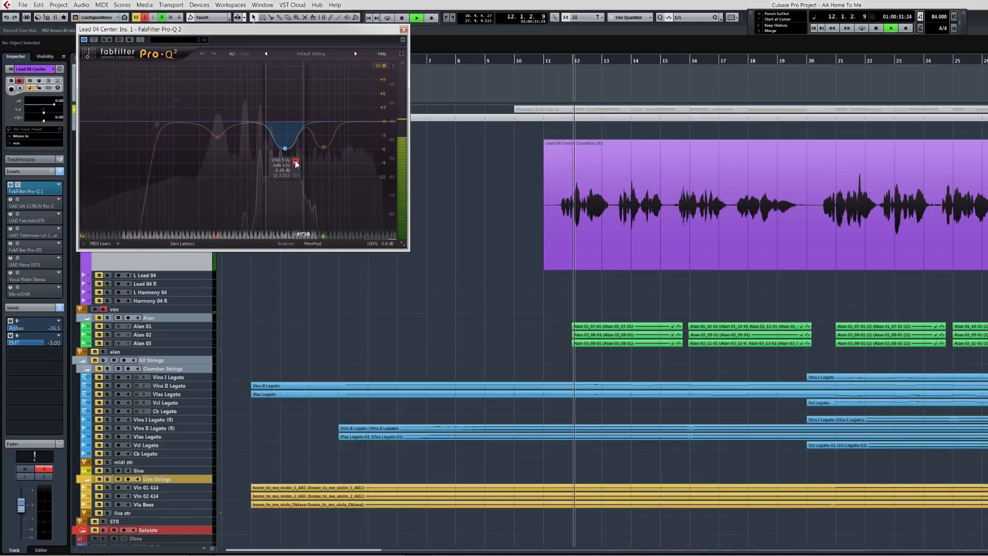
{"action": "key", "text": "space"}
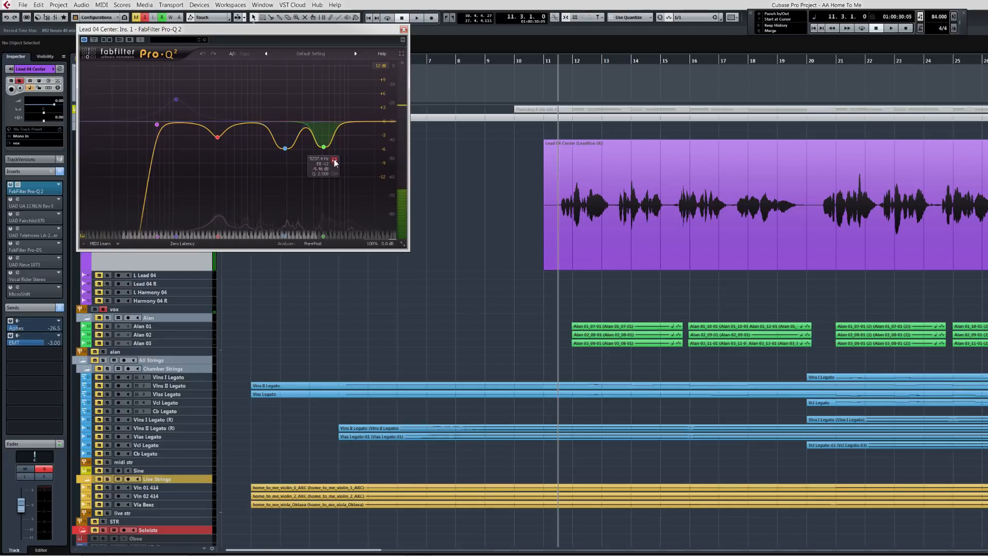
{"action": "left_click", "coordinate": [334, 160]}
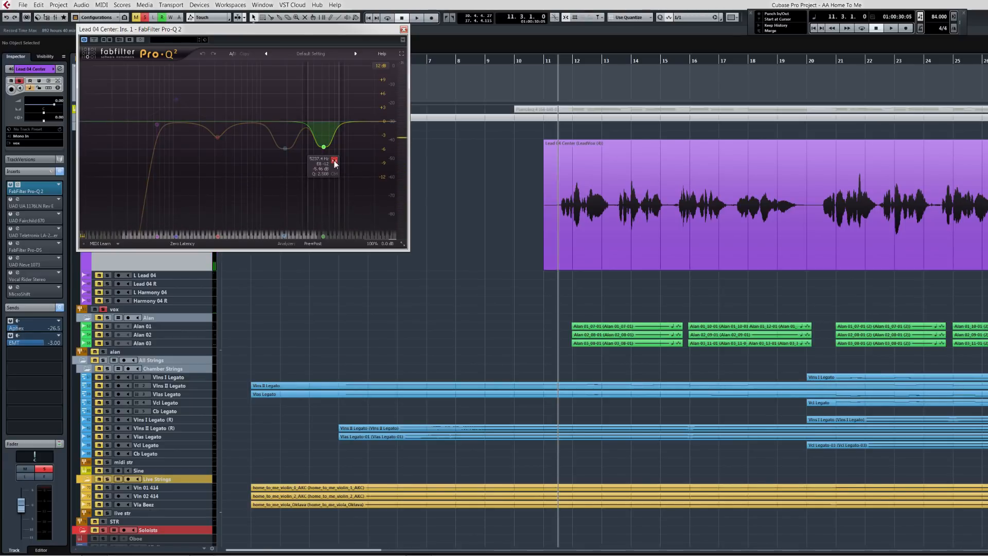
{"action": "key", "text": "space"}
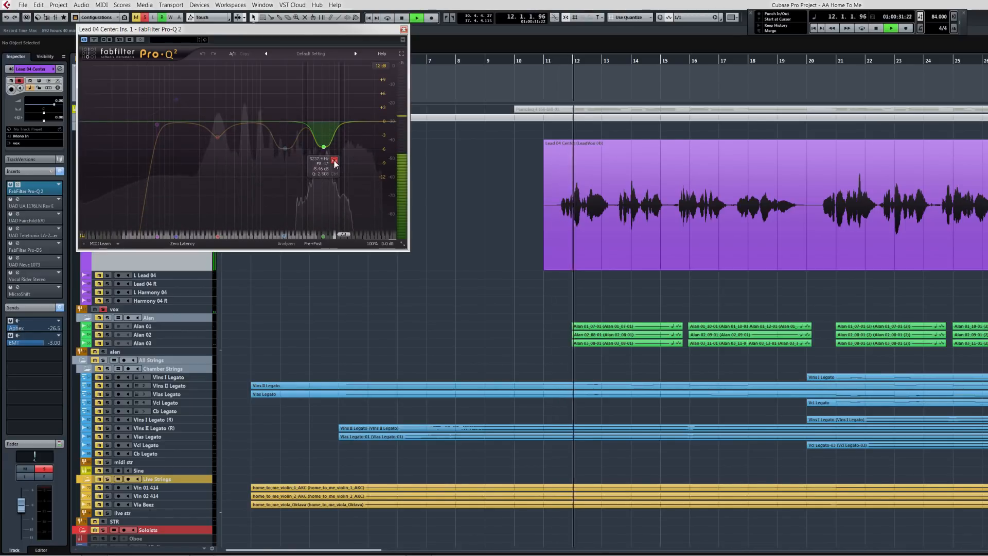
{"action": "key", "text": "space"}
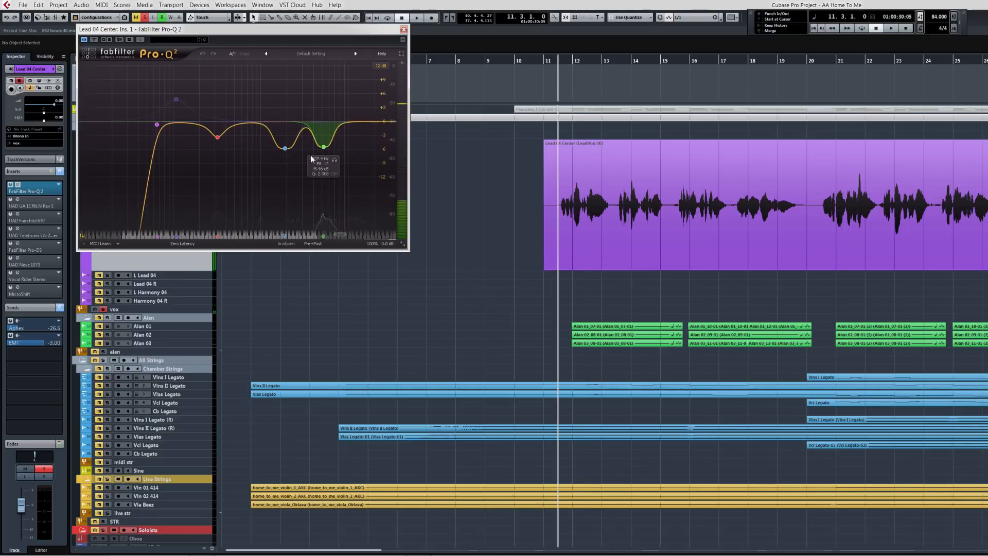
Compare the lead vocal with Pro-Q 2 bypassed and with it active, playing the same passage each time
{"action": "left_click", "coordinate": [94, 39]}
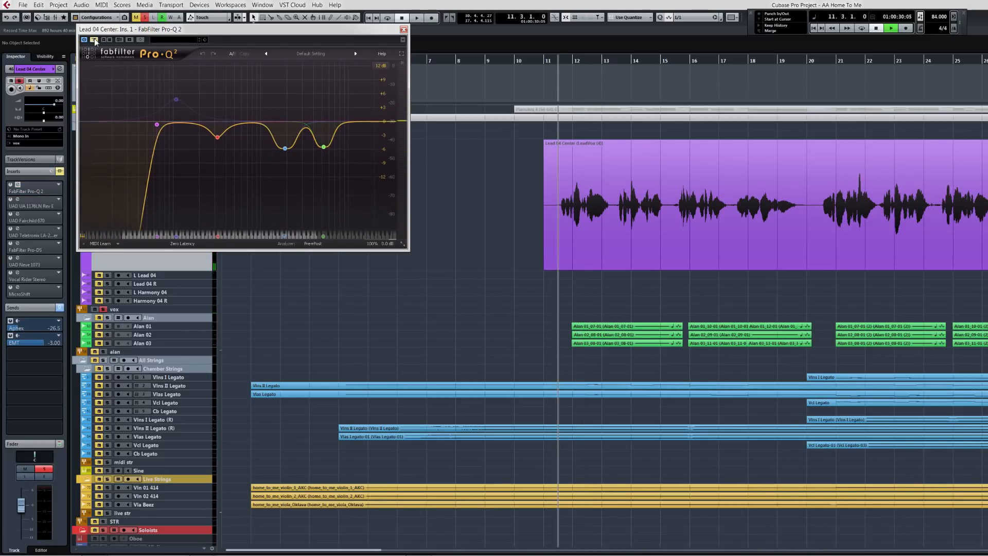
{"action": "key", "text": "space"}
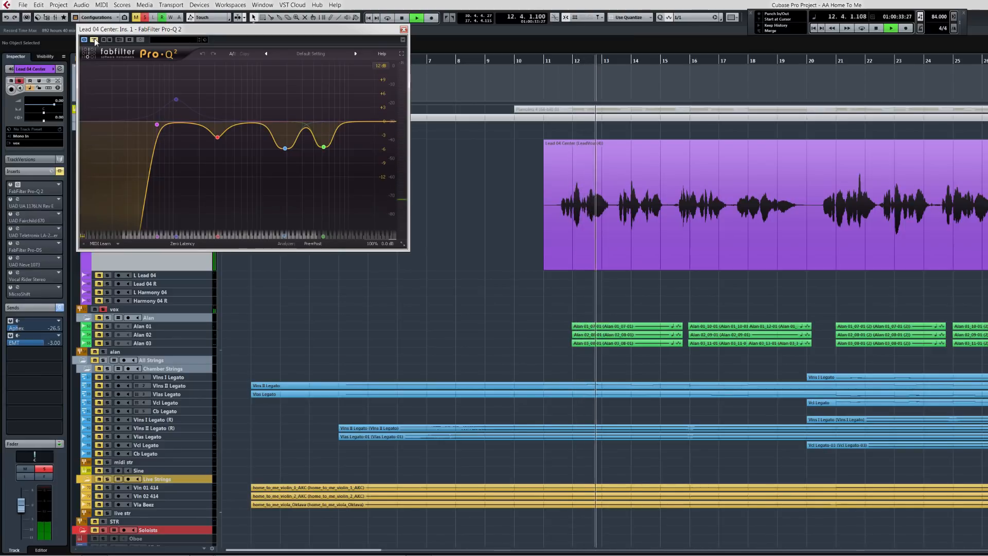
{"action": "key", "text": "space"}
{"action": "left_click", "coordinate": [94, 39]}
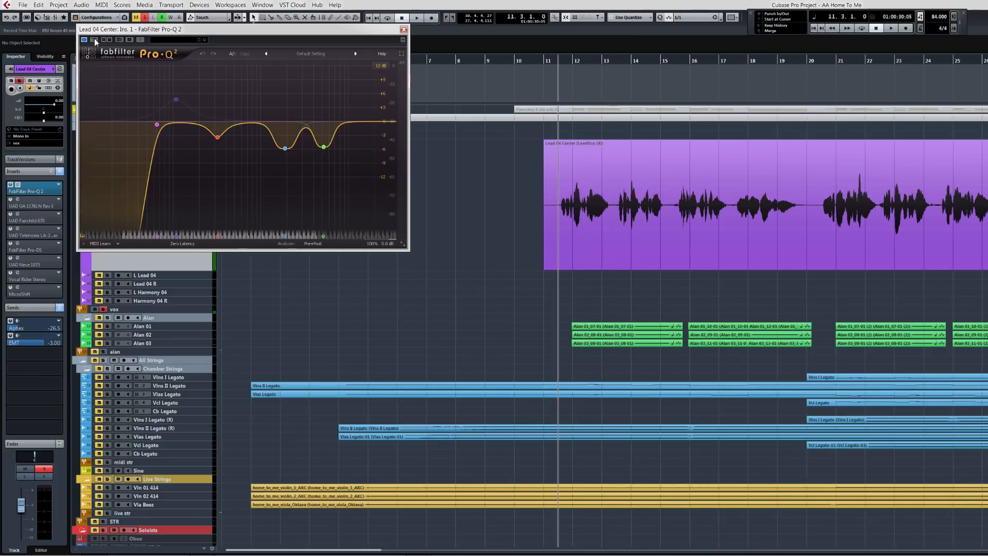
{"action": "key", "text": "space"}
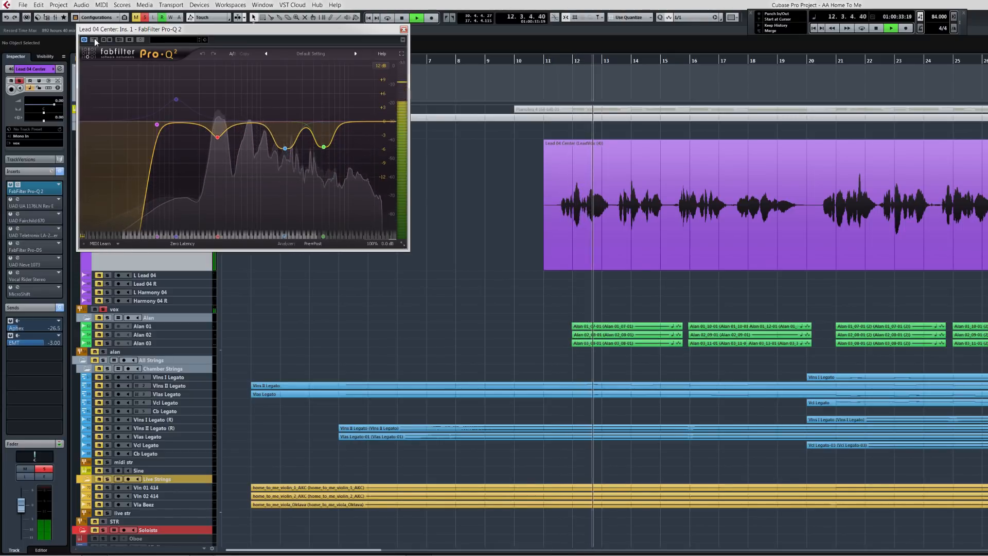
{"action": "key", "text": "space"}
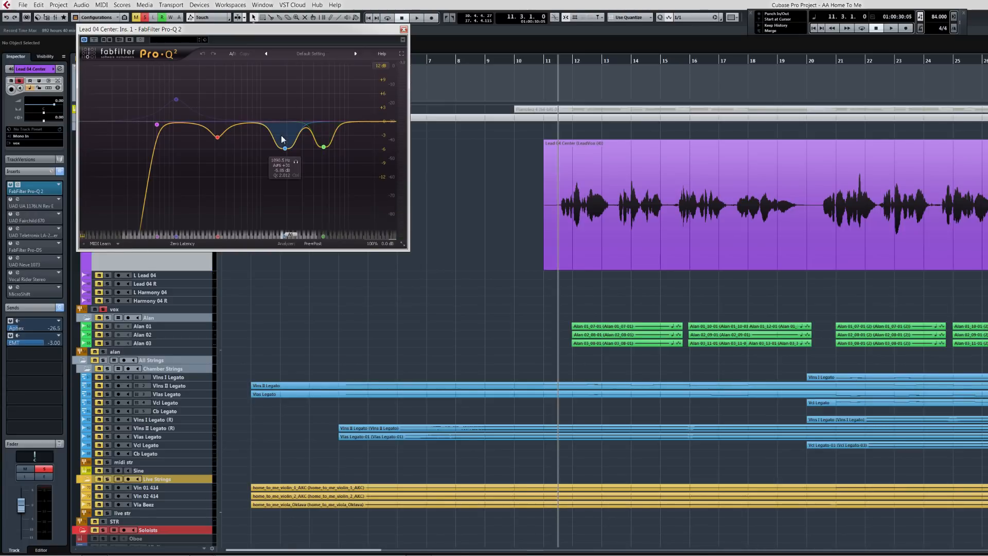
Activate and open the UAD 1176LN Rev E insert on Lead 04 Center, auditioning the vocal's opening passage
{"action": "left_click", "coordinate": [10, 200]}
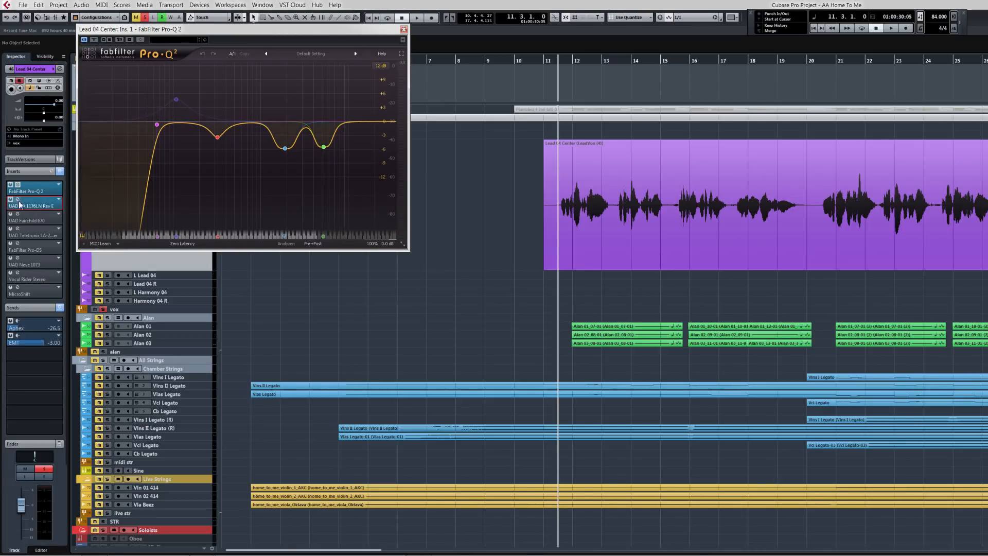
{"action": "left_click", "coordinate": [31, 206]}
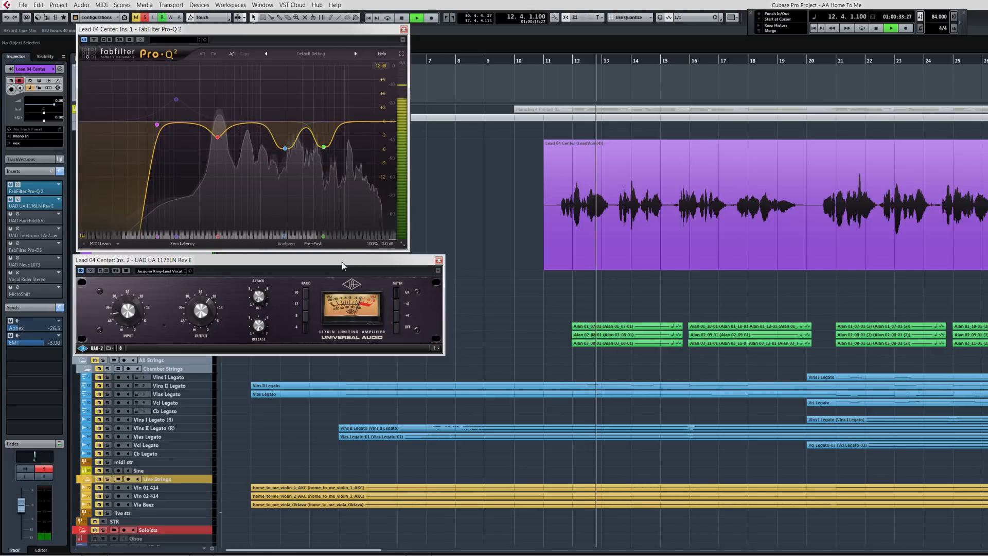
{"action": "key", "text": "space"}
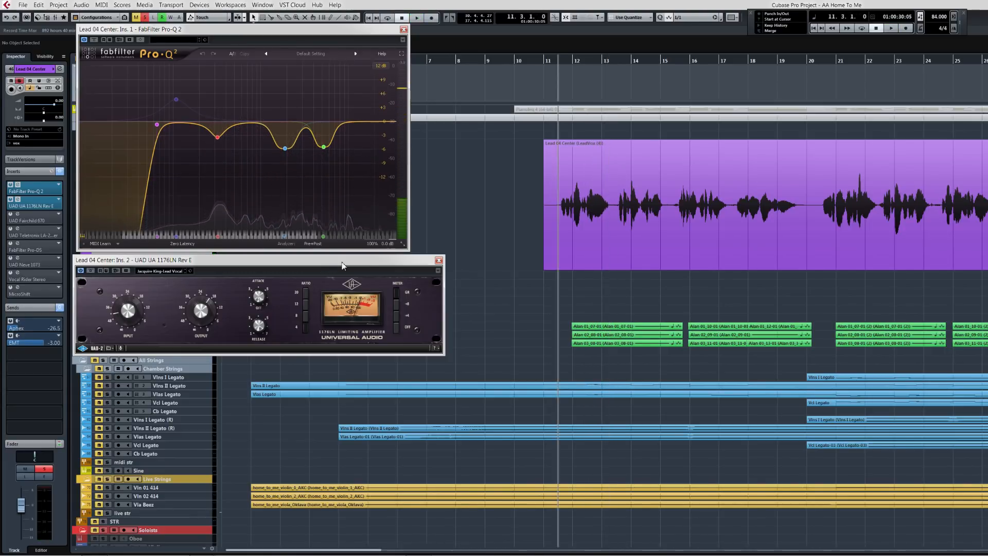
Play the louder lead vocal passage from bar 63 through the 1176LN
{"action": "scroll", "coordinate": [676, 206], "scroll_direction": "right", "scroll_amount": 5}
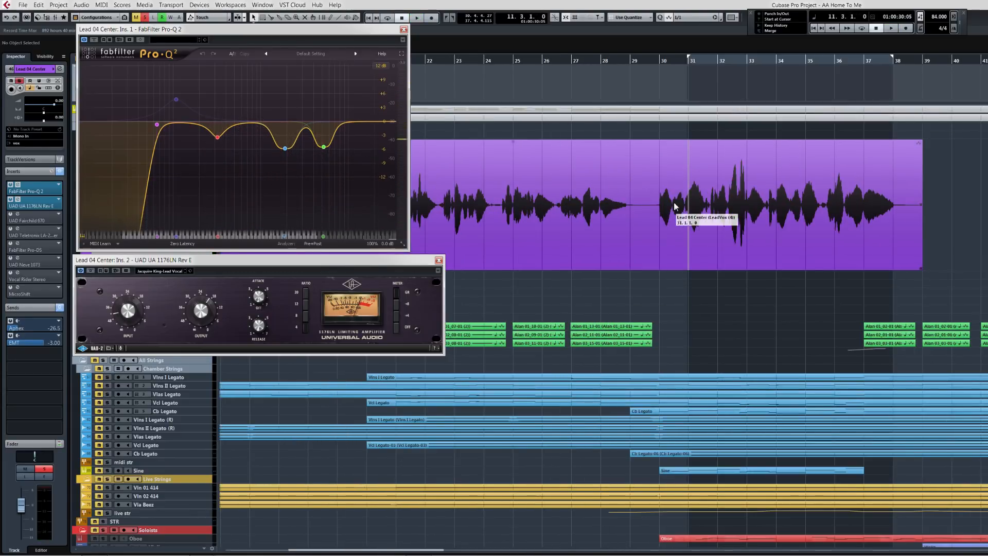
{"action": "scroll", "coordinate": [675, 205], "scroll_direction": "right", "scroll_amount": 5}
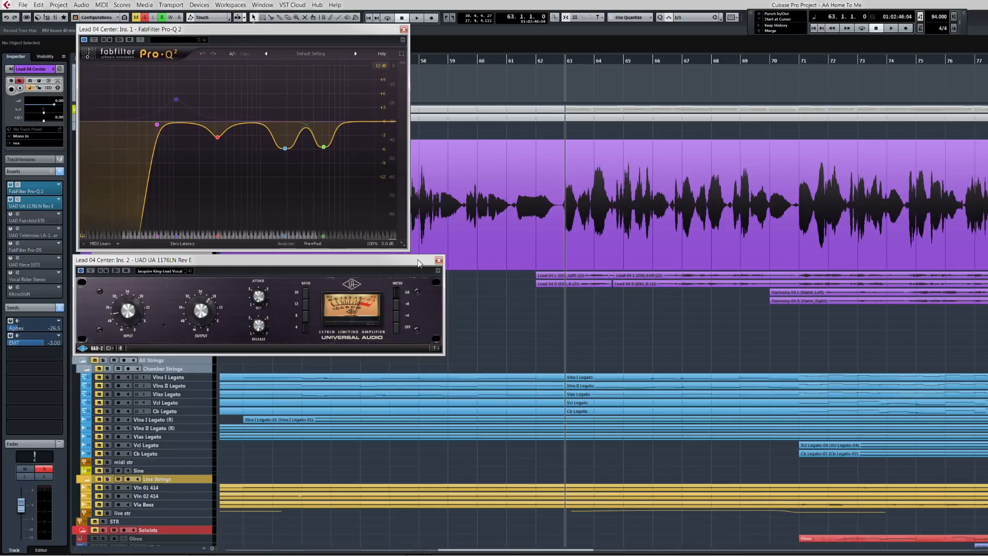
{"action": "key", "text": "space"}
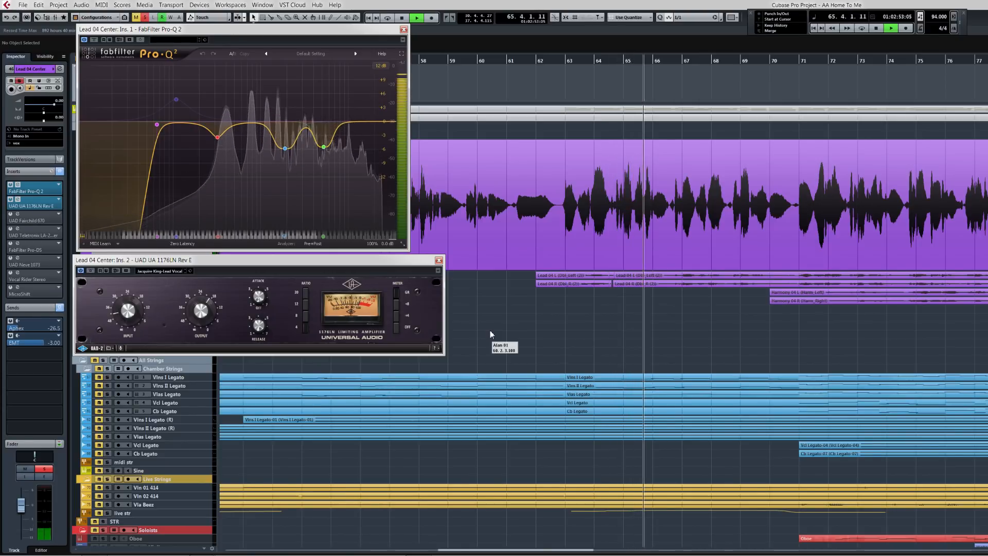
Compare the vocal passage around bar 63 with the 1176LN bypassed and active, leaving the compressor on
{"action": "left_click", "coordinate": [91, 271]}
{"action": "key", "text": "space"}
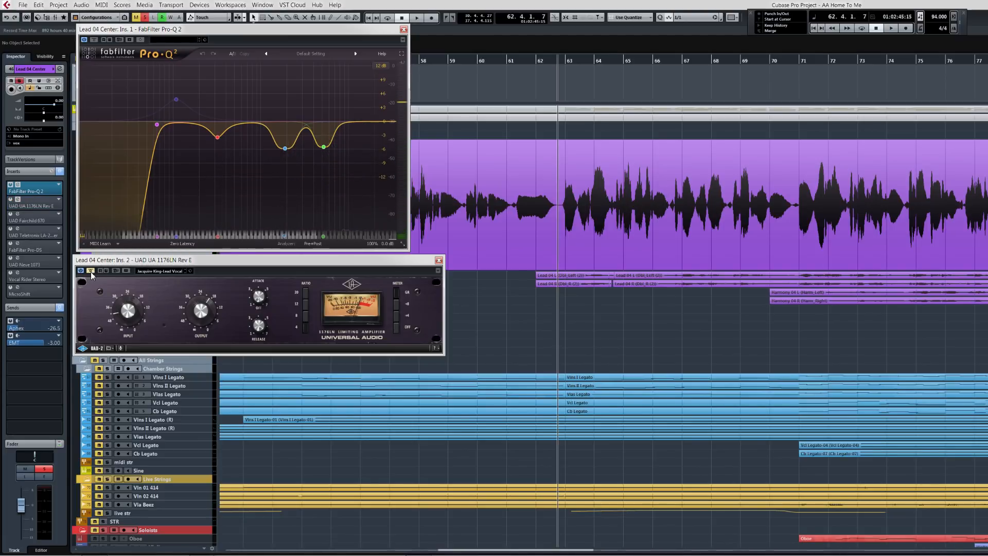
{"action": "key", "text": "space"}
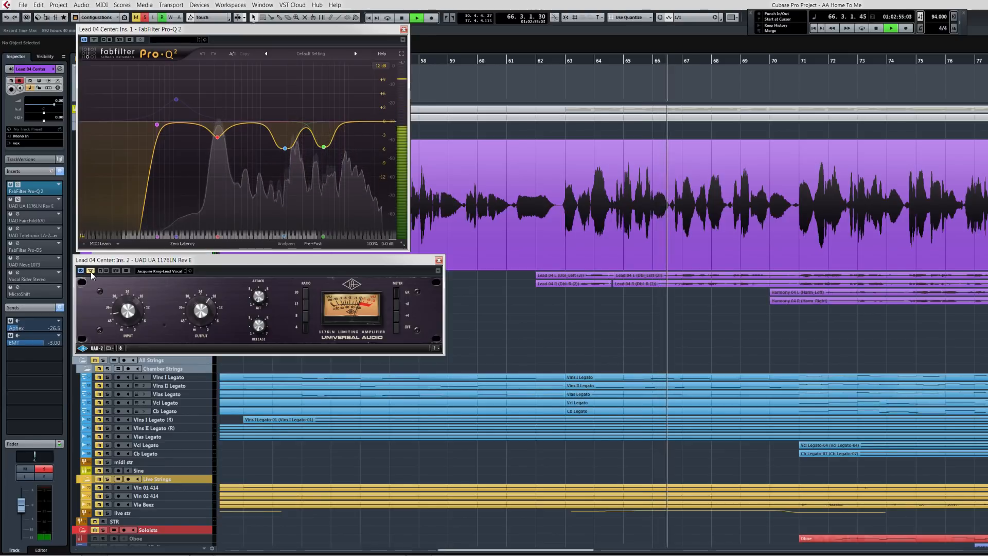
{"action": "key", "text": "space"}
{"action": "left_click", "coordinate": [91, 271]}
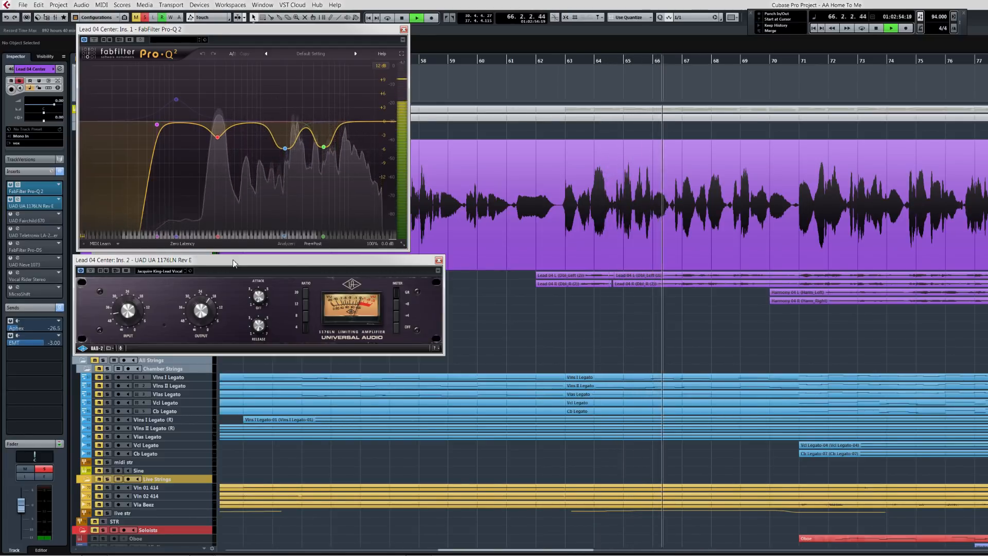
{"action": "key", "text": "space"}
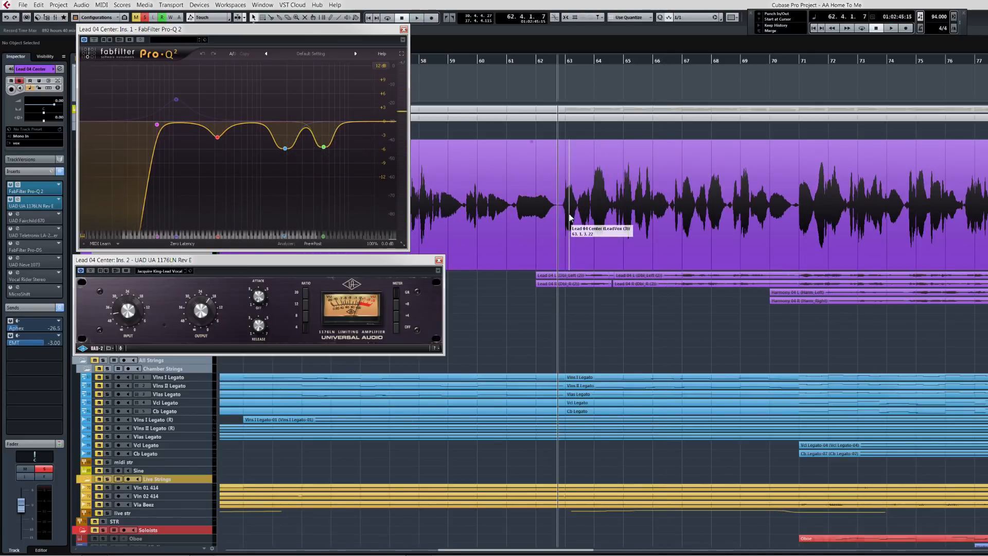
{"action": "left_click", "coordinate": [90, 270]}
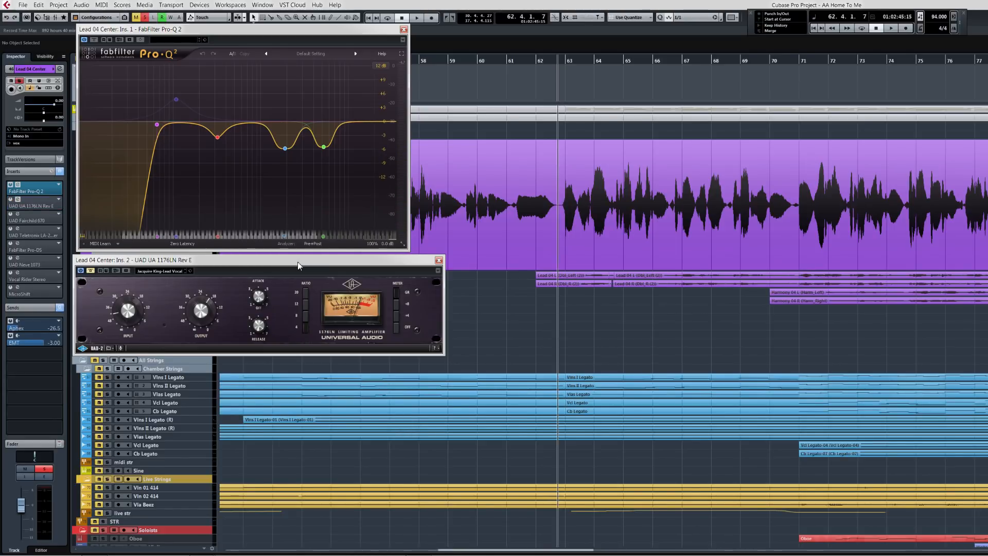
{"action": "key", "text": "space"}
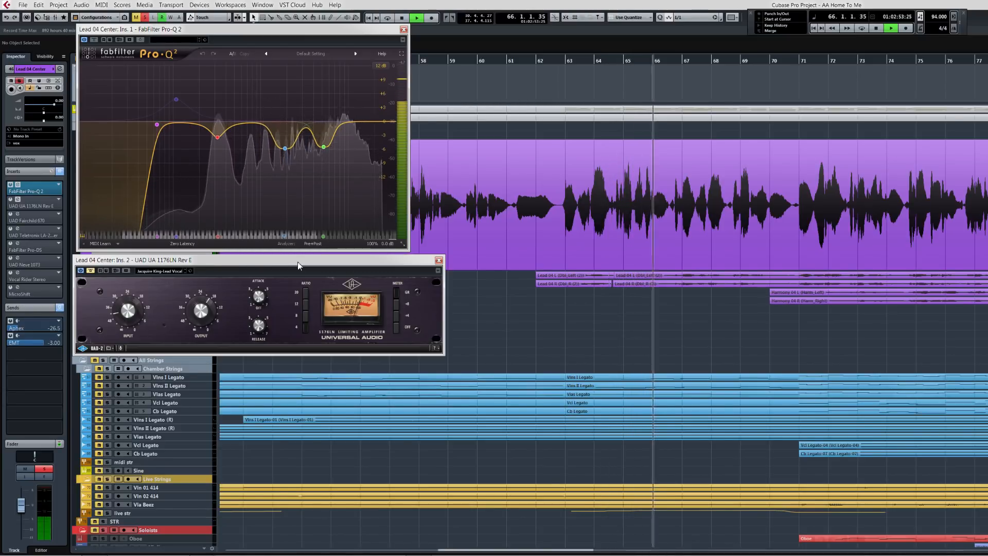
{"action": "key", "text": "space"}
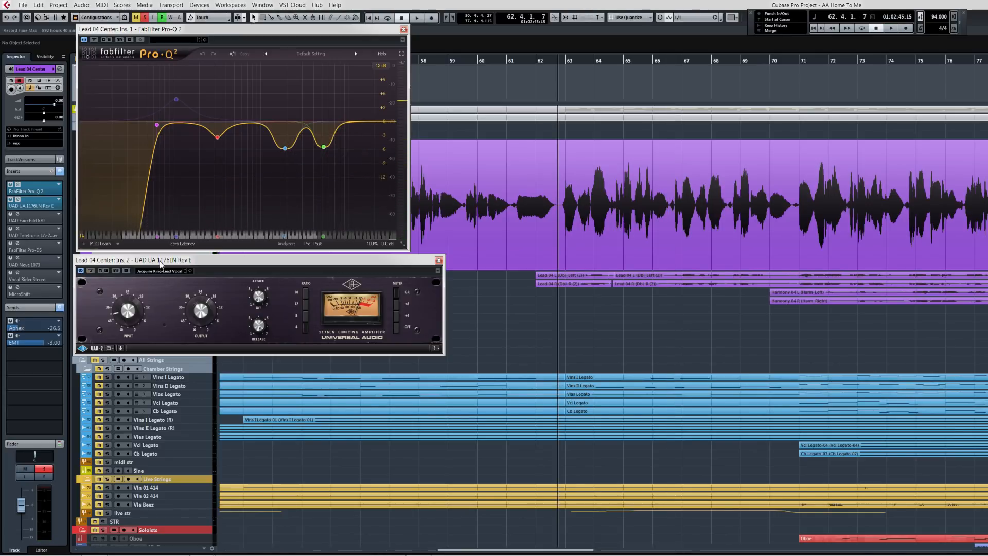
Activate and open the UAD Fairchild 670 insert, placing its window beside the other plug-ins
{"action": "left_click", "coordinate": [38, 221]}
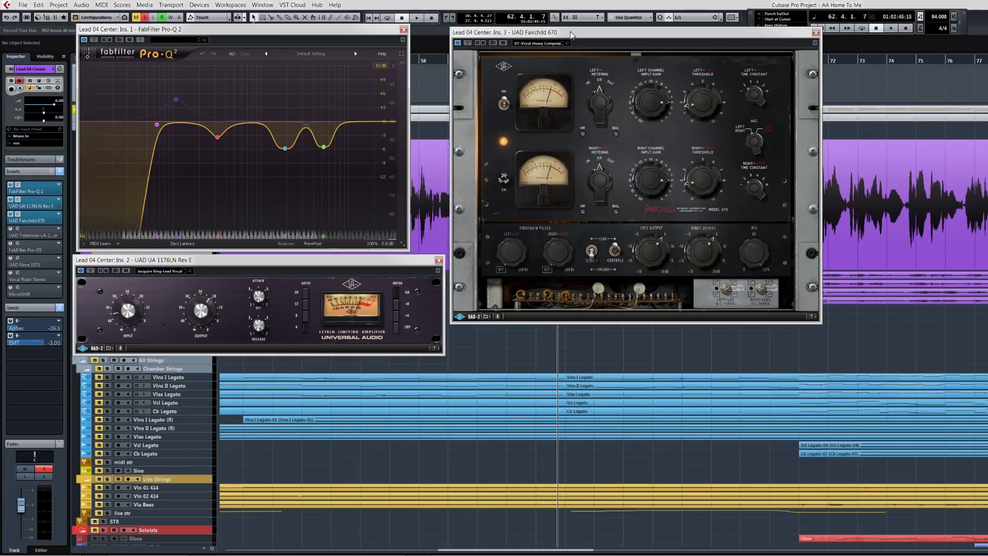
{"action": "left_click_drag", "start_coordinate": [570, 33], "coordinate": [573, 28]}
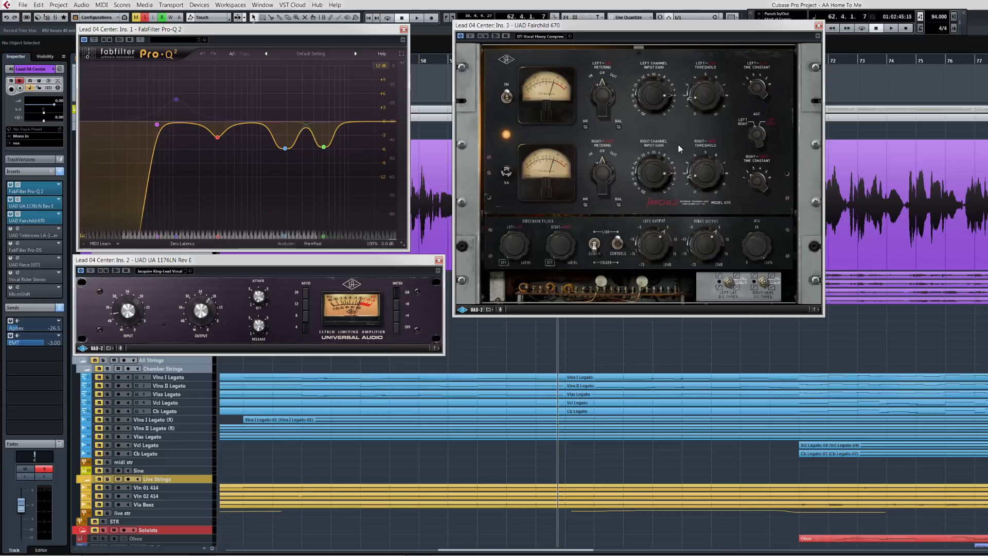
Compare the vocal with the Fairchild 670 powered off and on, leaving it powered on
{"action": "left_click", "coordinate": [507, 100]}
{"action": "key", "text": "space"}
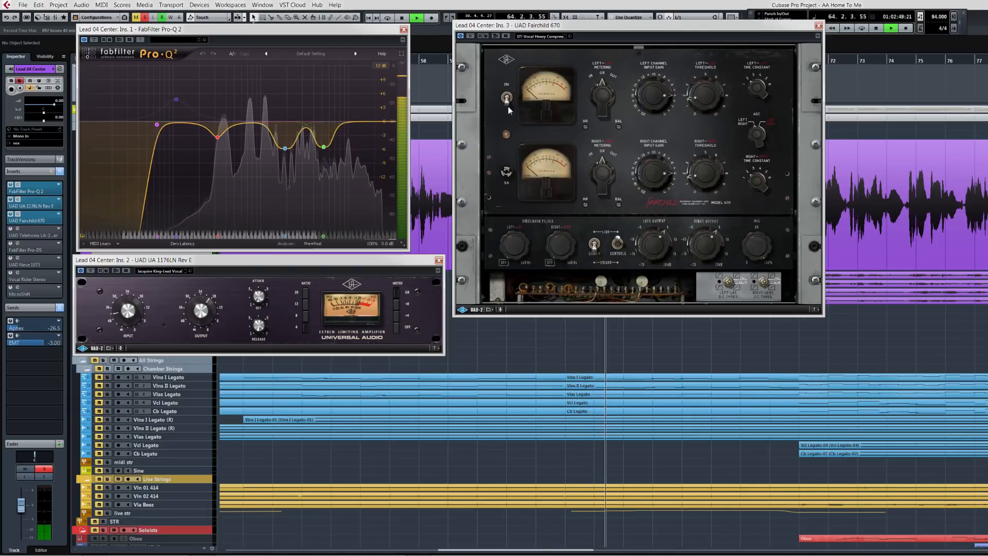
{"action": "key", "text": "space"}
{"action": "left_click", "coordinate": [508, 96]}
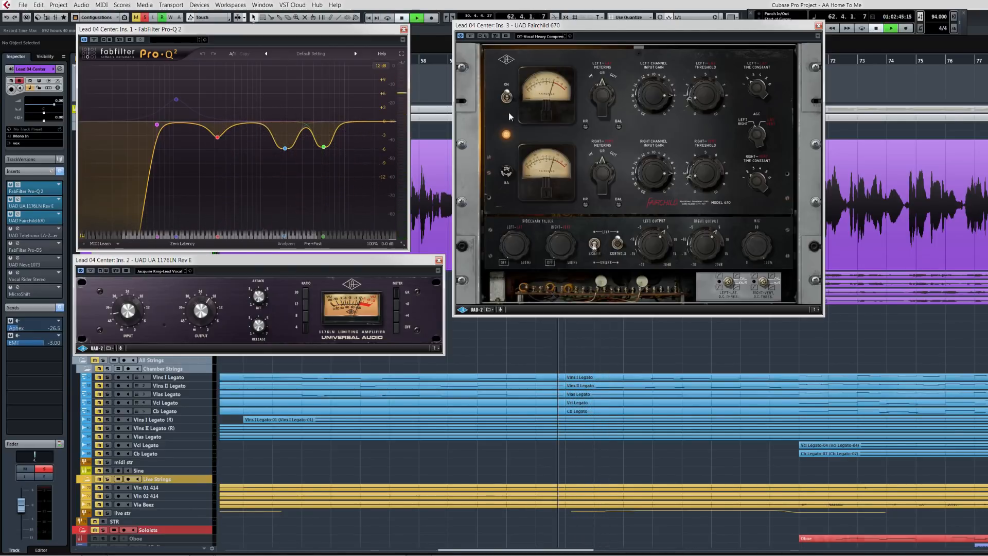
{"action": "key", "text": "space"}
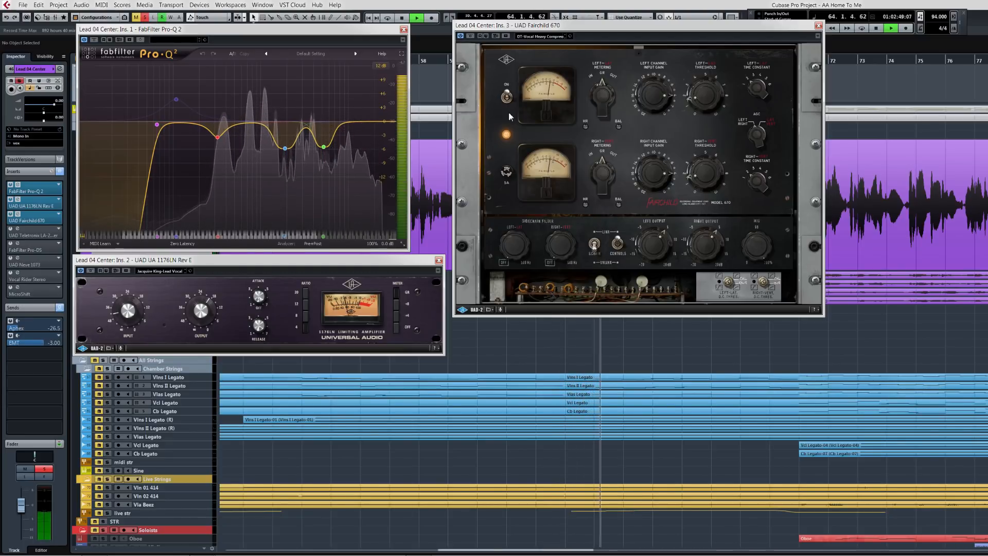
{"action": "key", "text": "space"}
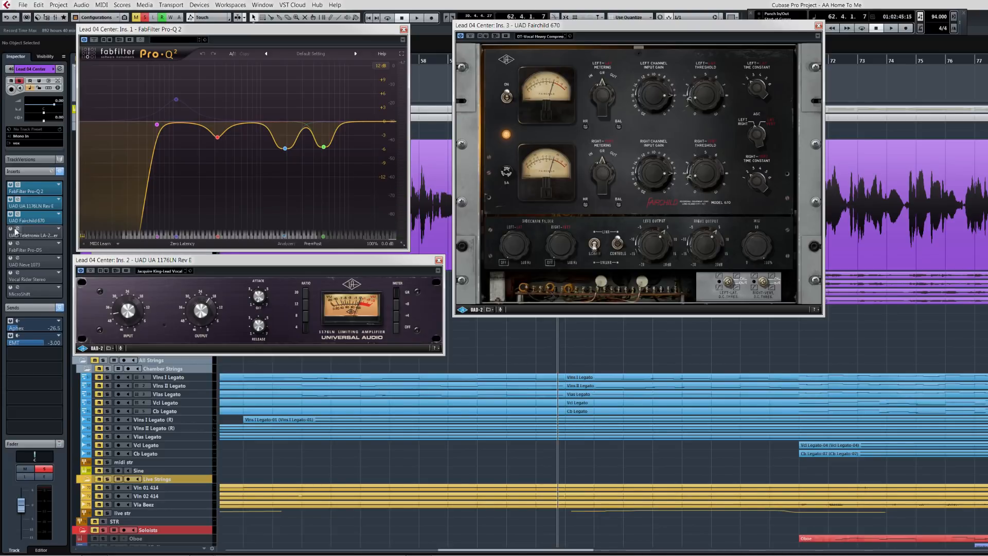
Activate and open the UAD Teletronix LA-2A Silver insert on Lead 04 Center
{"action": "left_click", "coordinate": [49, 236]}
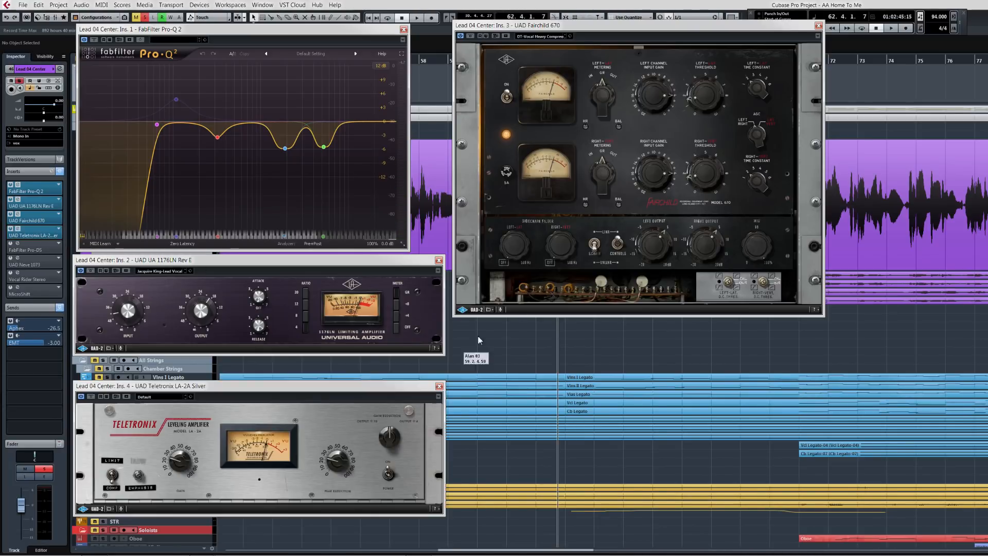
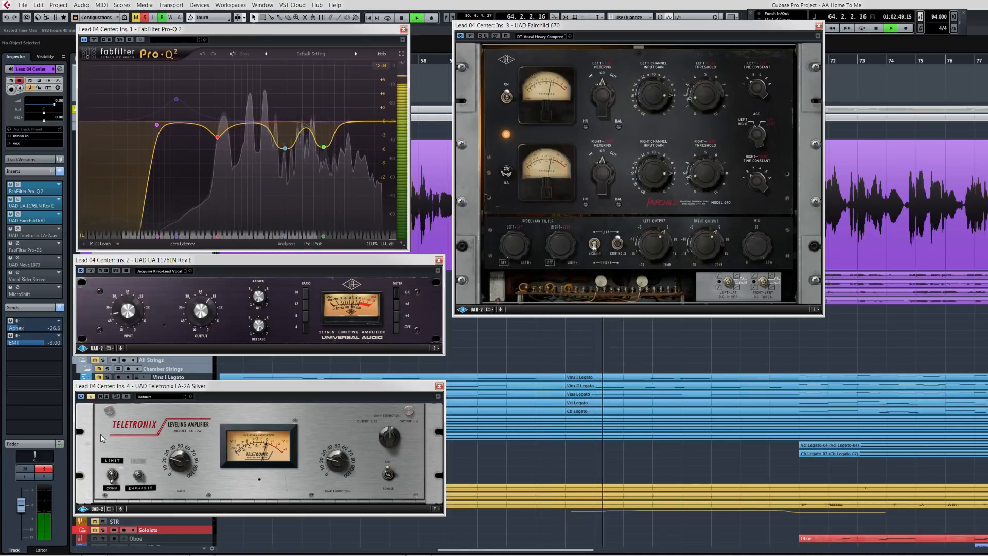
Compare the vocal with the LA-2A bypassed and active, including with the Fairchild 670 also bypassed, leaving both active
{"action": "key", "text": "space"}
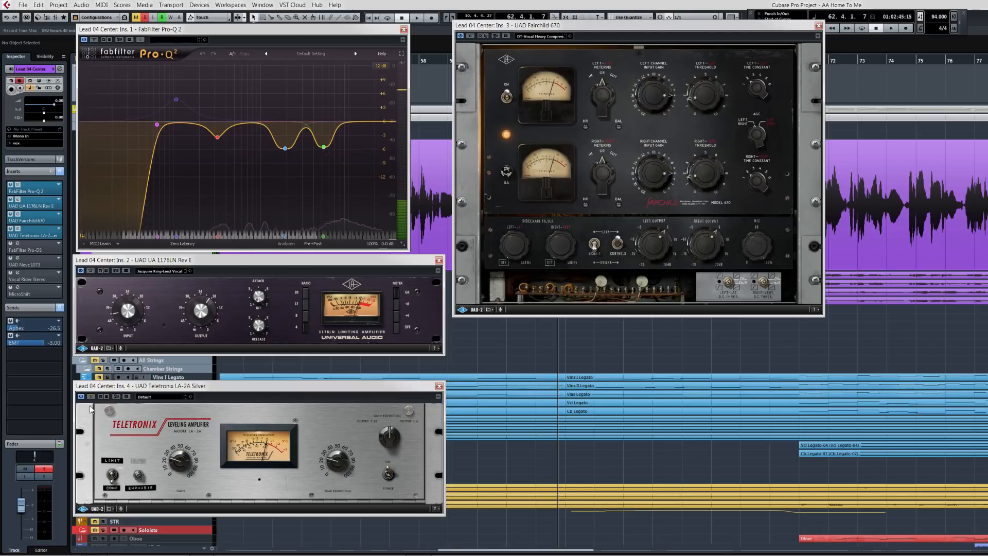
{"action": "key", "text": "space"}
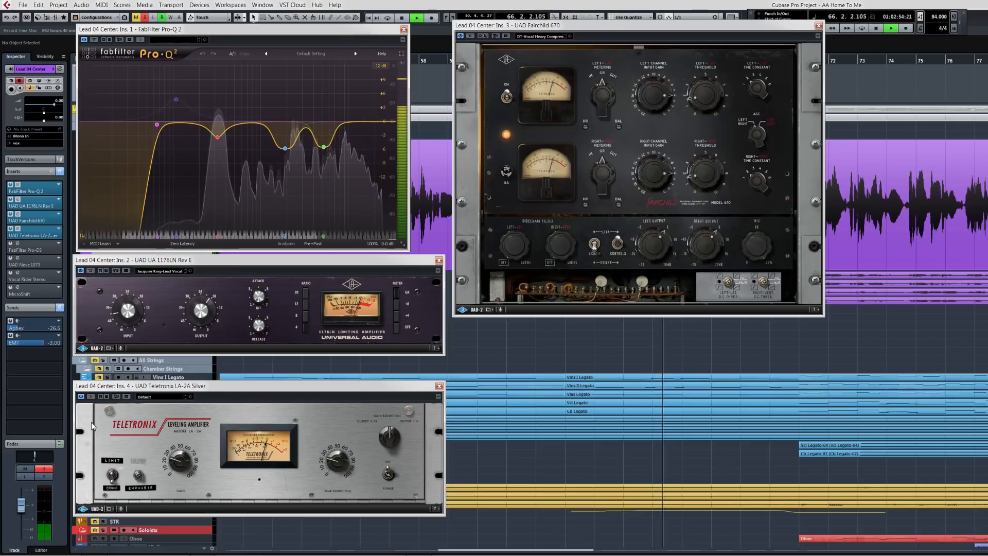
{"action": "key", "text": "space"}
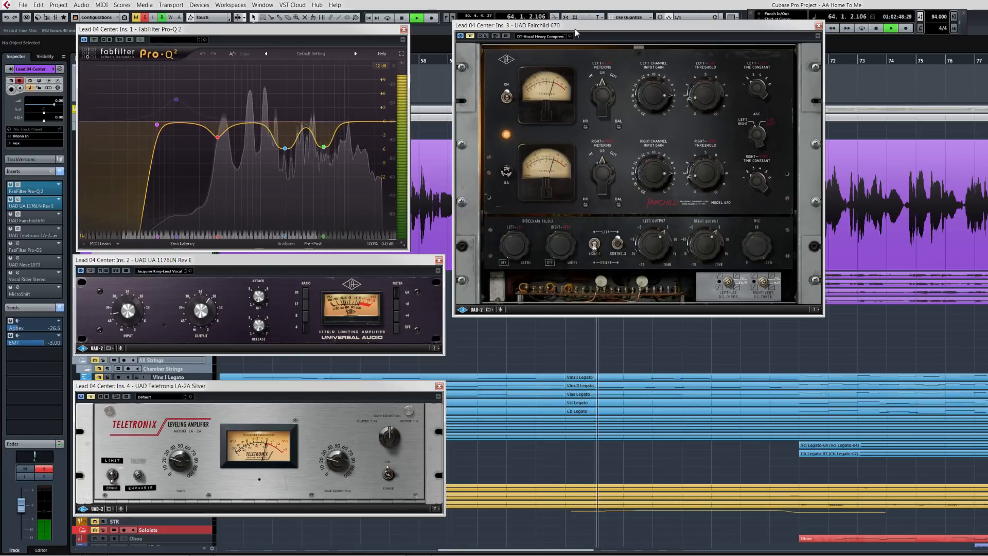
{"action": "key", "text": "space"}
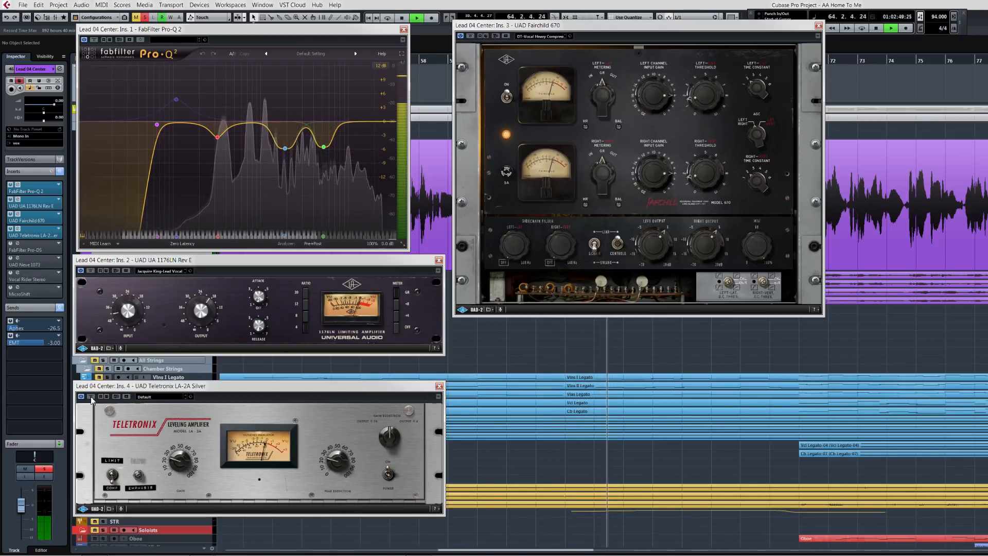
{"action": "key", "text": "space"}
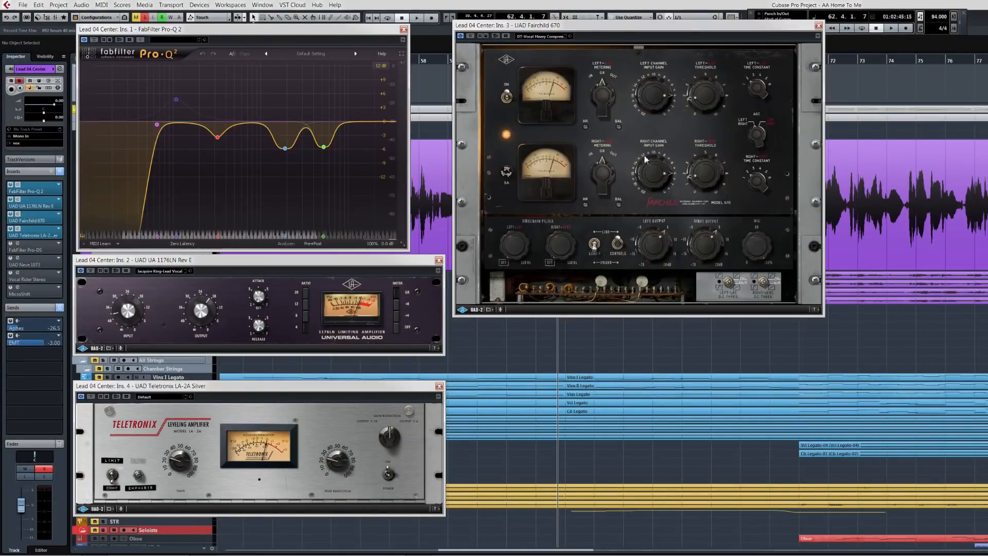
Activate and open the FabFilter Pro-DS insert, and compare the vocal with it bypassed and active, leaving it active
{"action": "left_click", "coordinate": [17, 245]}
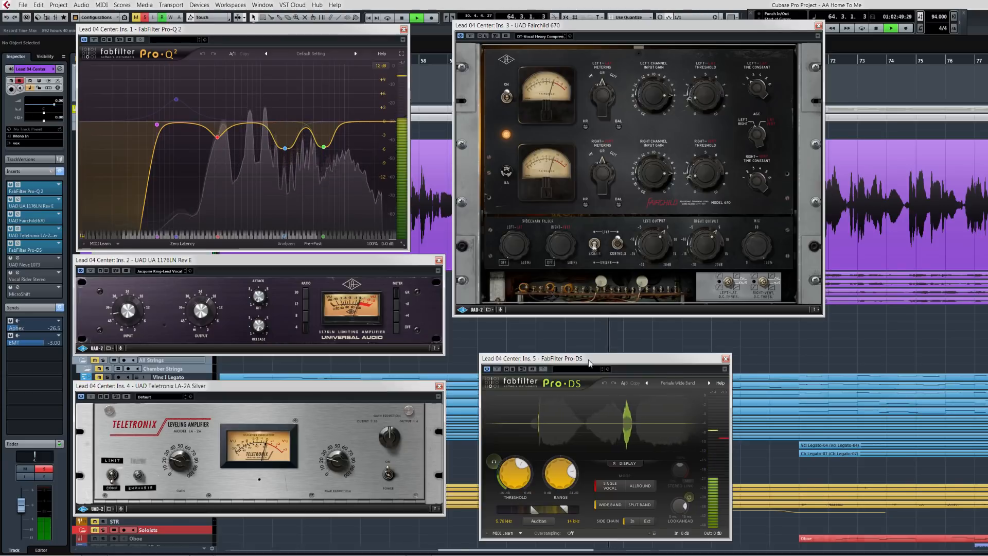
{"action": "key", "text": "space"}
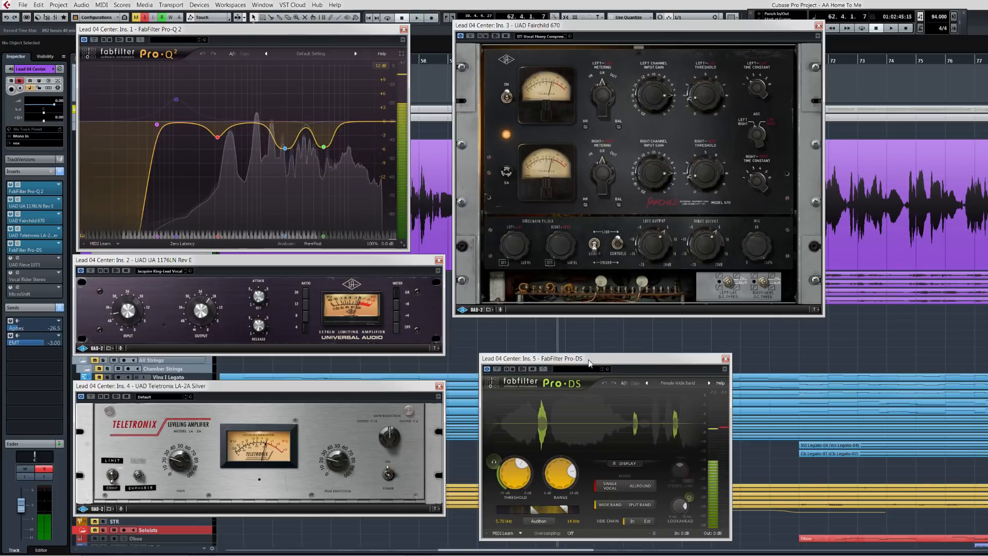
{"action": "key", "text": "space"}
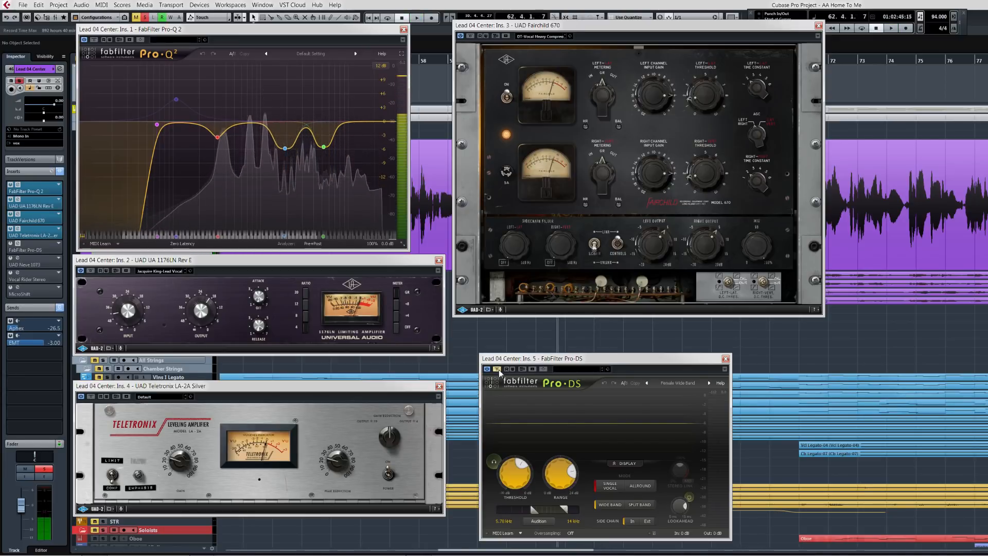
{"action": "key", "text": "space"}
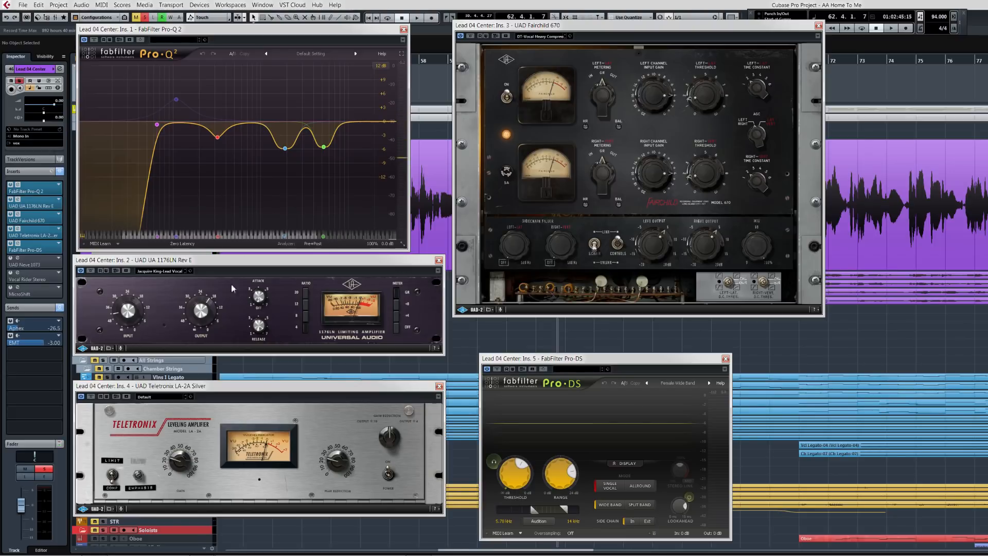
Activate and open the UAD Neve 1073 insert on Lead 04 Center
{"action": "left_click", "coordinate": [10, 258]}
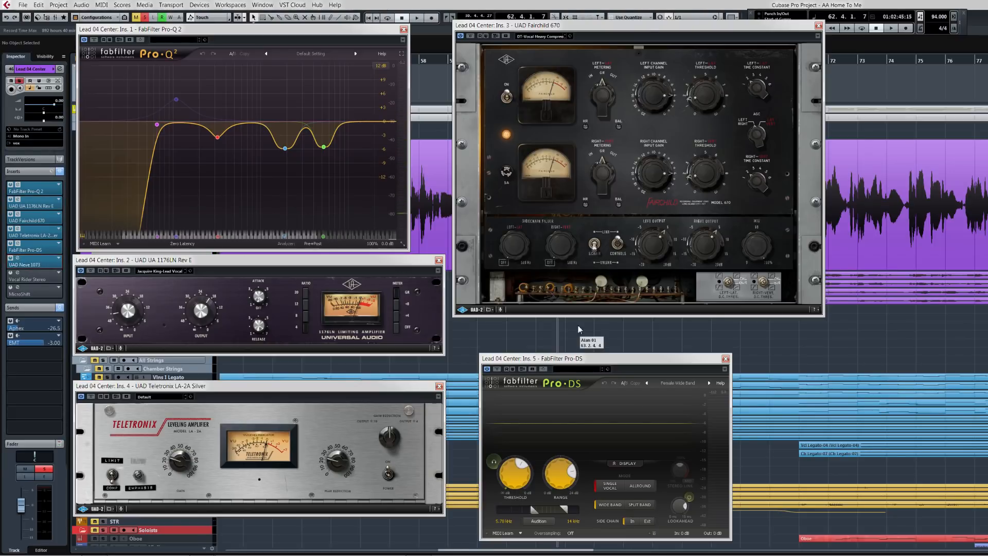
{"action": "left_click", "coordinate": [34, 264]}
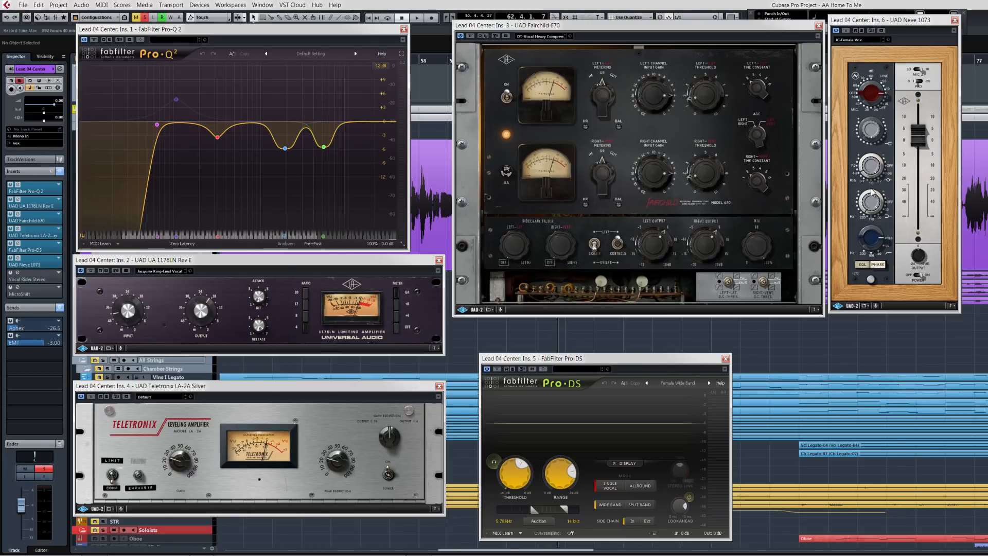
{"action": "left_click", "coordinate": [215, 137]}
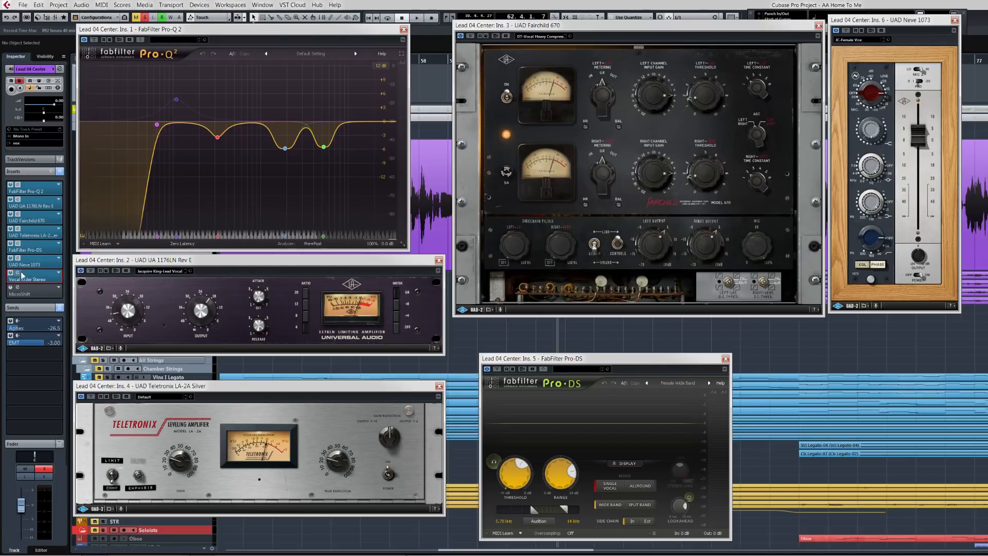
Activate the Vocal Rider Stereo insert, and activate and open the MicroShift insert on Lead 04 Center
{"action": "left_click", "coordinate": [37, 278]}
{"action": "left_click", "coordinate": [36, 279]}
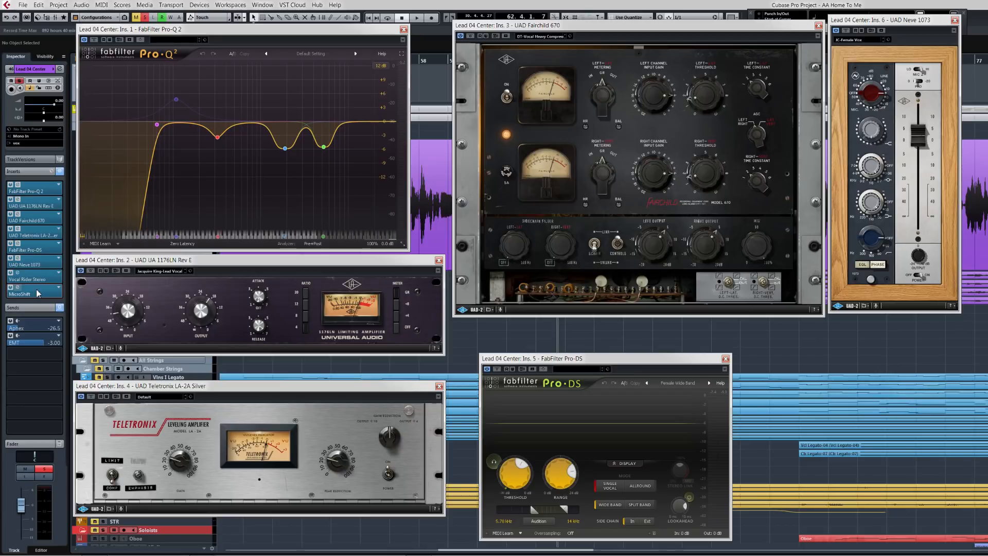
{"action": "left_click", "coordinate": [37, 293]}
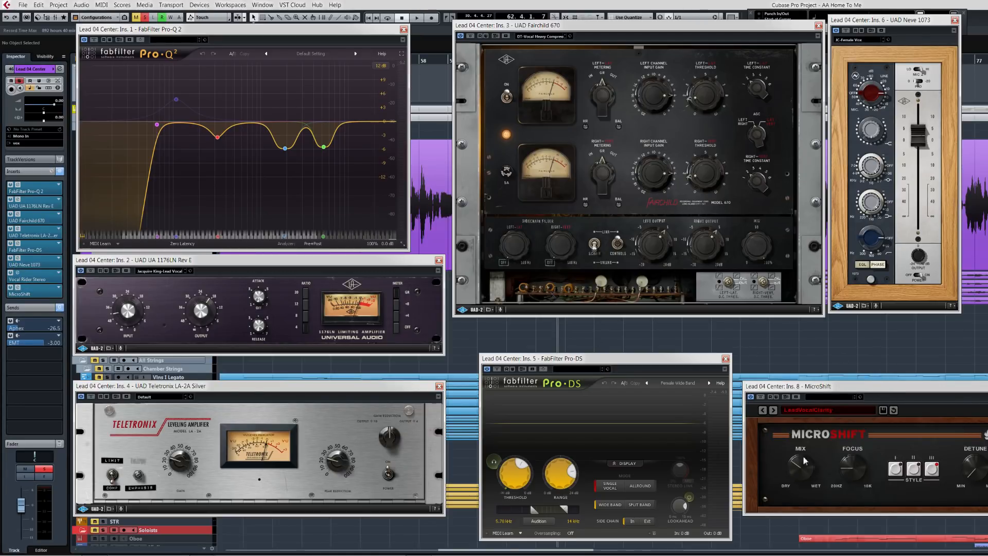
Audition MicroShift with its Mix temporarily changed and restored, and compare the vocal with the plug-in bypassed and active
{"action": "left_click_drag", "start_coordinate": [800, 466], "coordinate": [821, 371]}
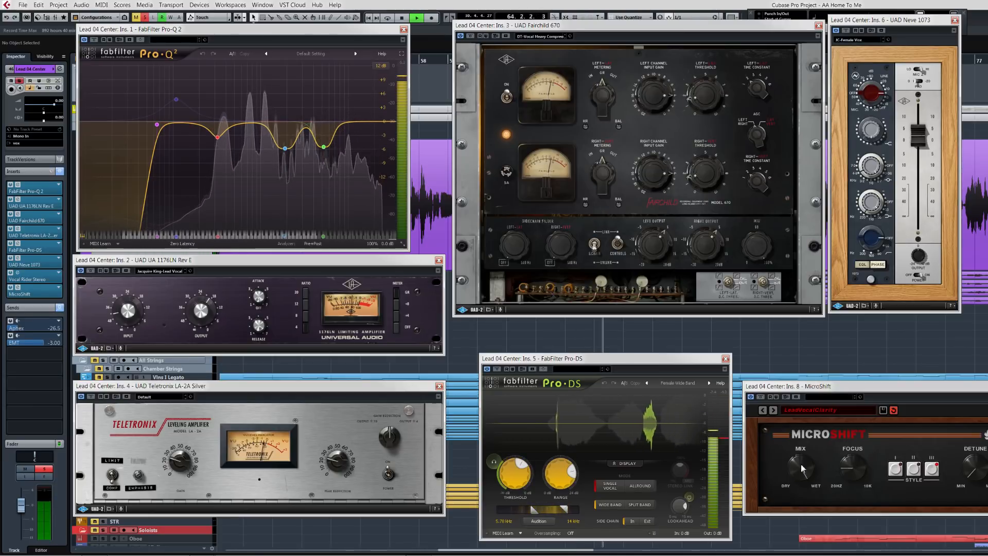
{"action": "key", "text": "space"}
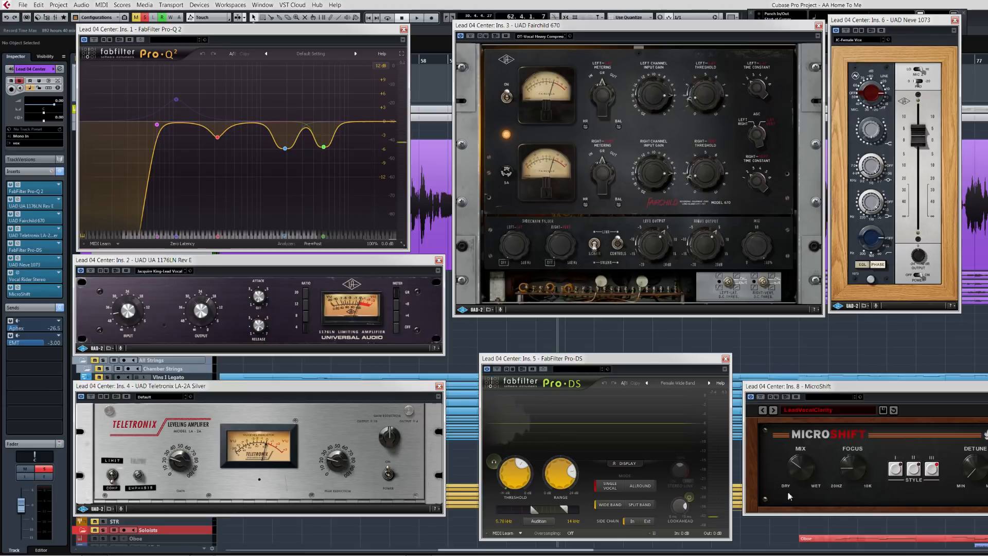
{"action": "key", "text": "space"}
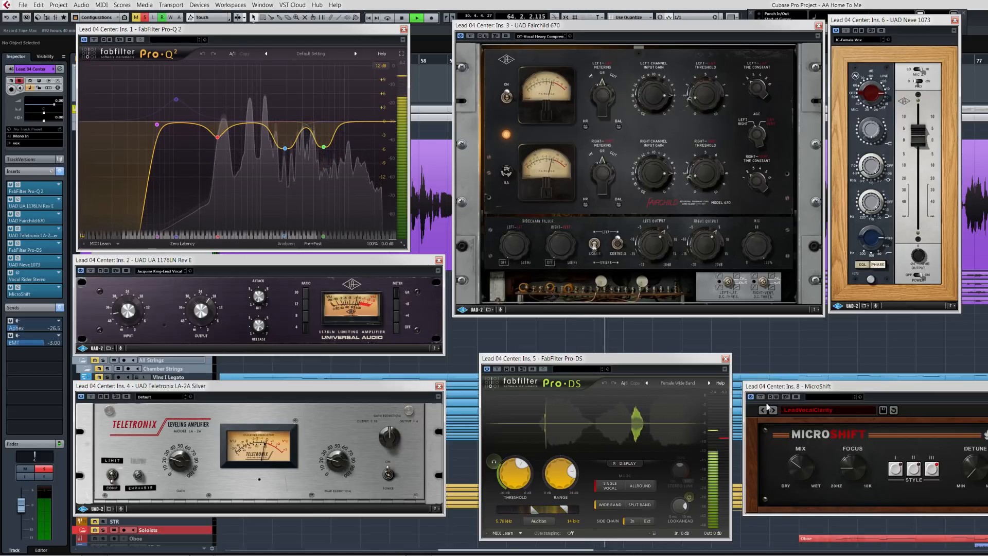
{"action": "key", "text": "space"}
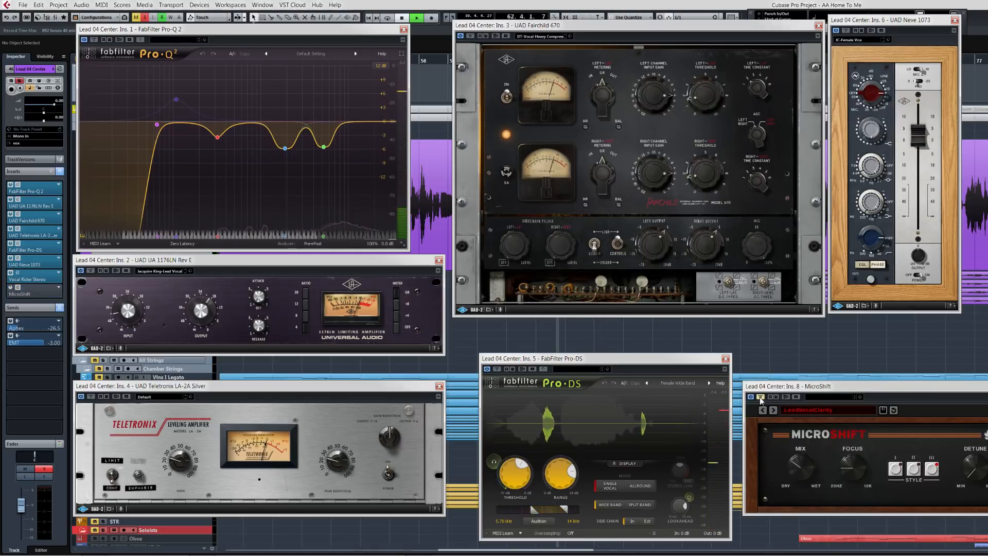
{"action": "key", "text": "space"}
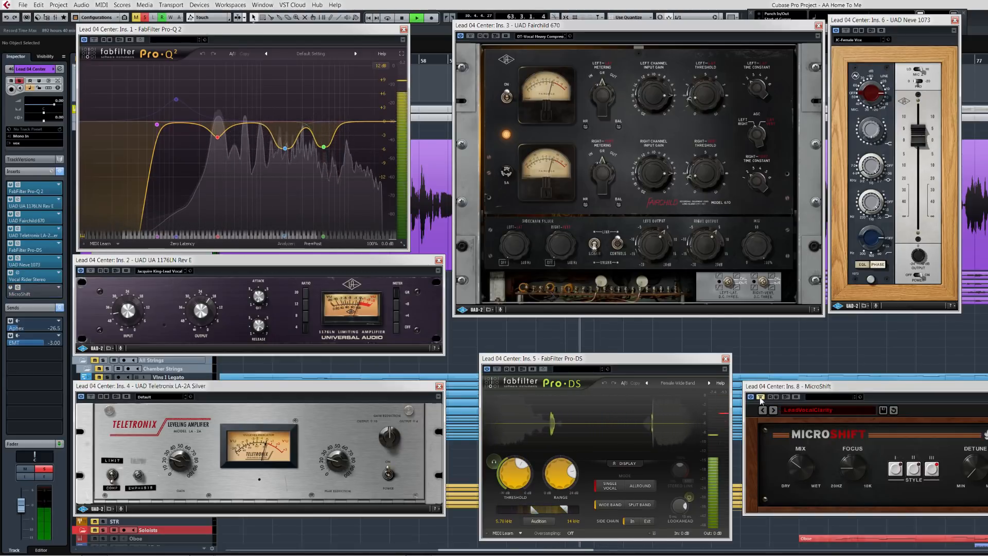
{"action": "key", "text": "space"}
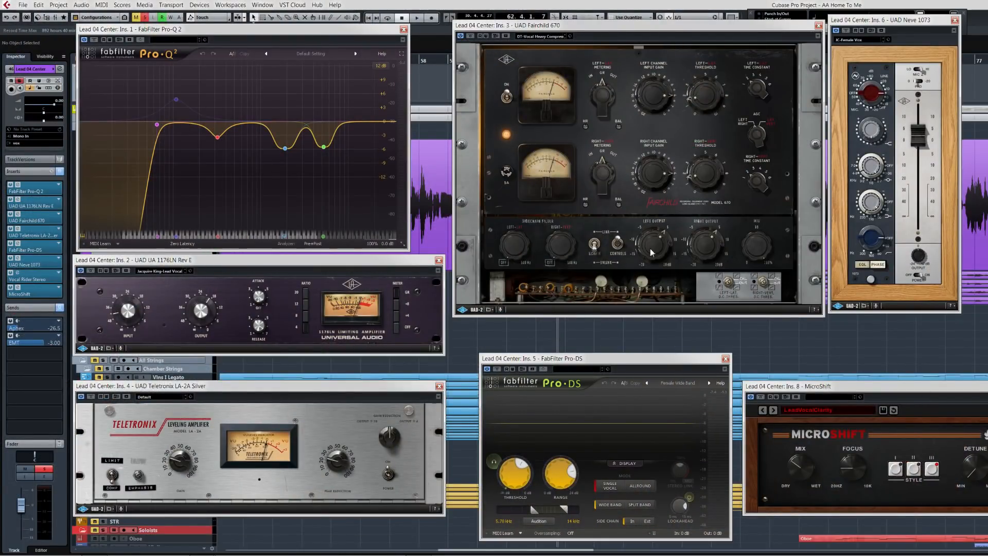
Close the plug-in windows and select the doubled vocal clips at bar 62 on L Lead 04 and Lead 04 R
{"action": "key", "text": "Escape"}
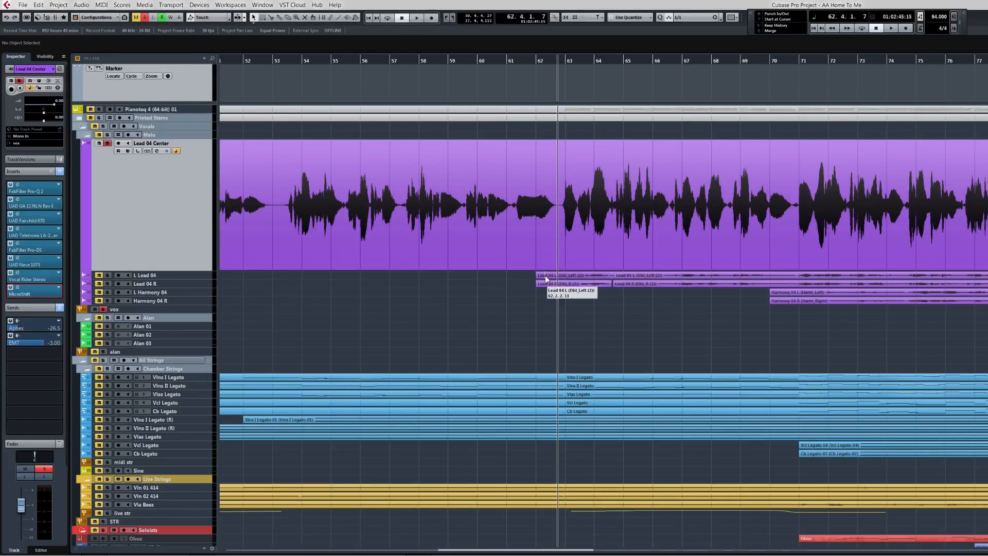
{"action": "left_click", "coordinate": [560, 275]}
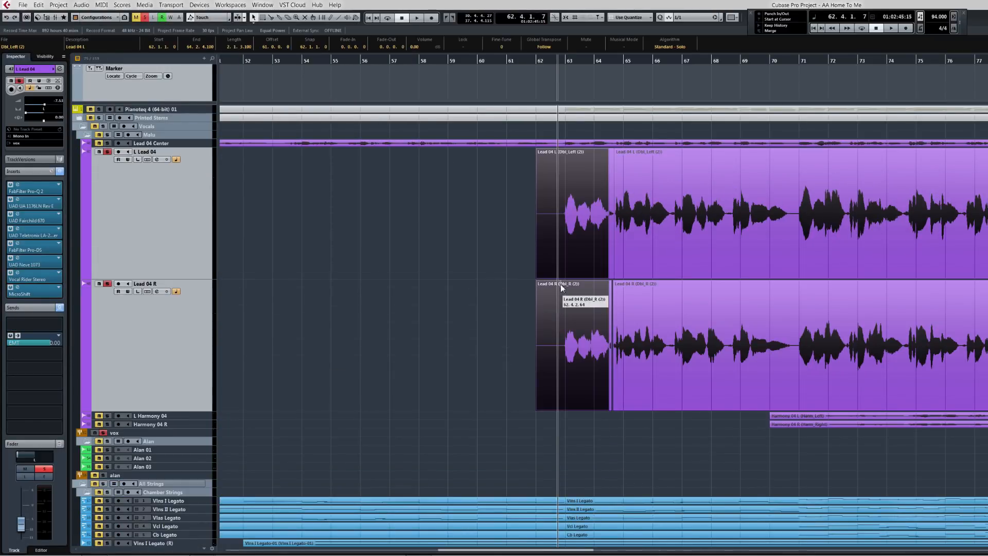
{"action": "key", "text": "Down"}
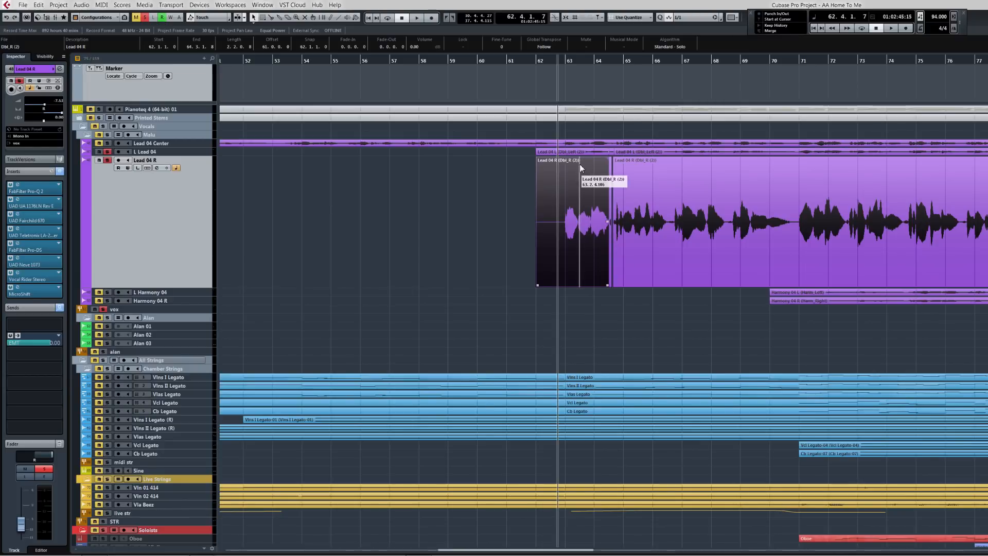
{"action": "left_click", "coordinate": [559, 152]}
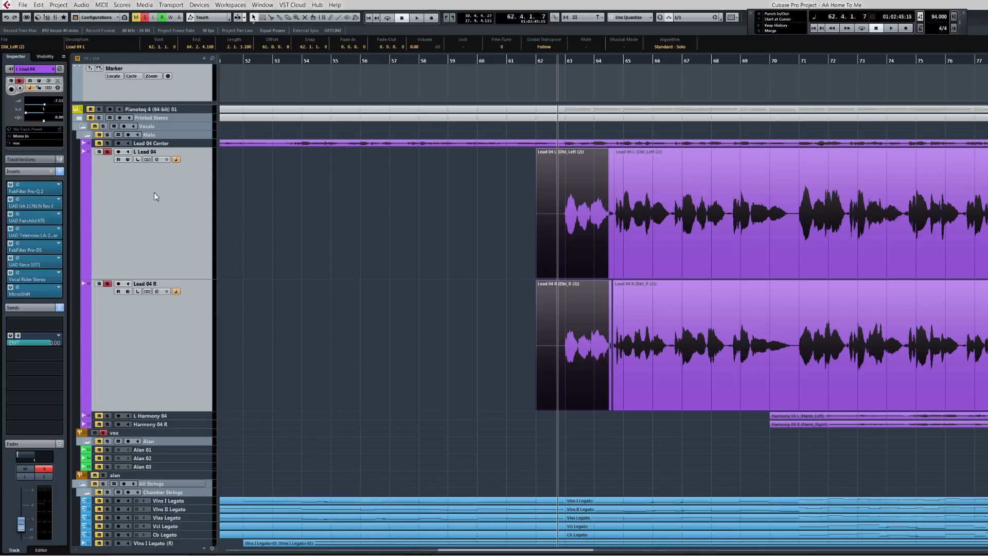
Open the main MixConsole and examine Lead 04 Center's insert rack beside that of L Lead 04
{"action": "key", "text": "F3"}
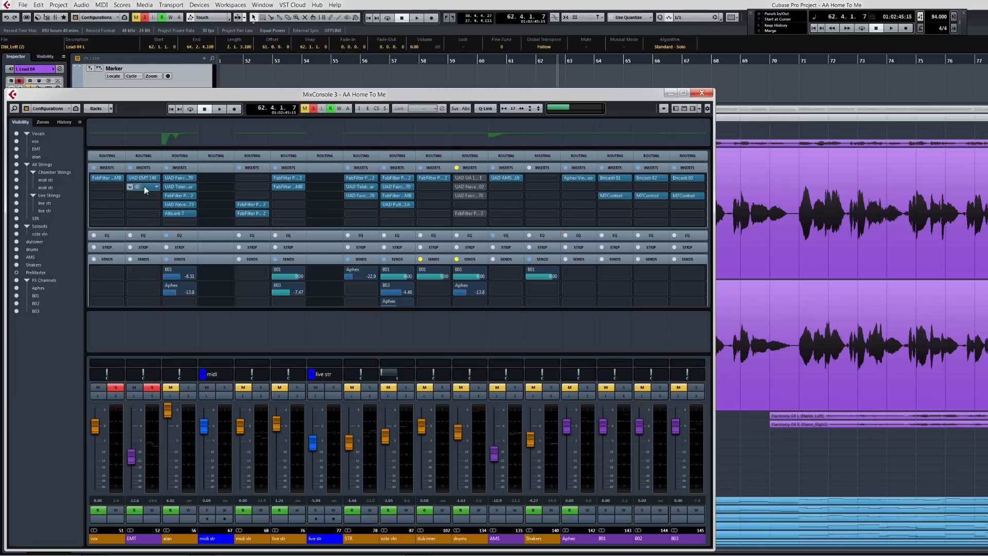
{"action": "key", "text": "F3"}
{"action": "key", "text": "F3"}
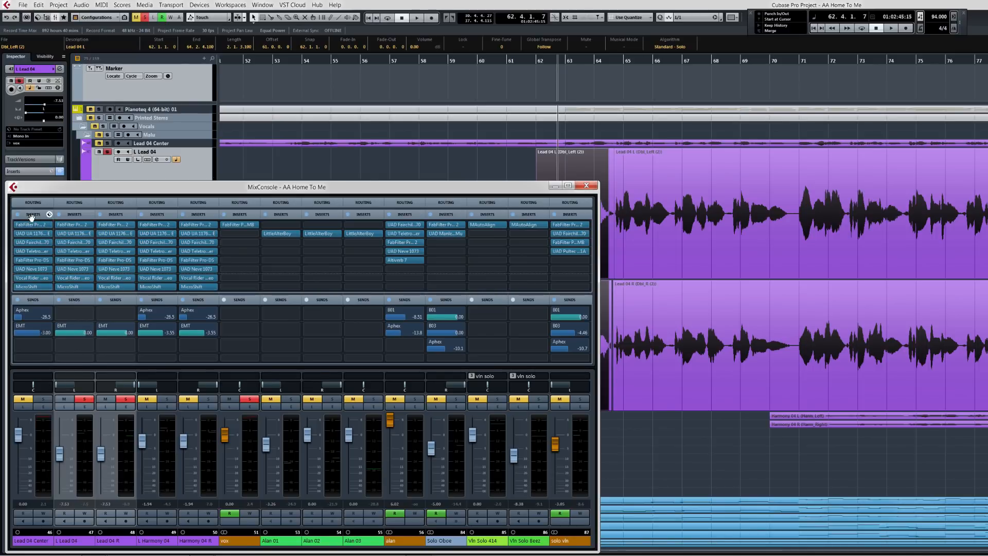
{"action": "left_click_drag", "start_coordinate": [30, 216], "coordinate": [57, 216]}
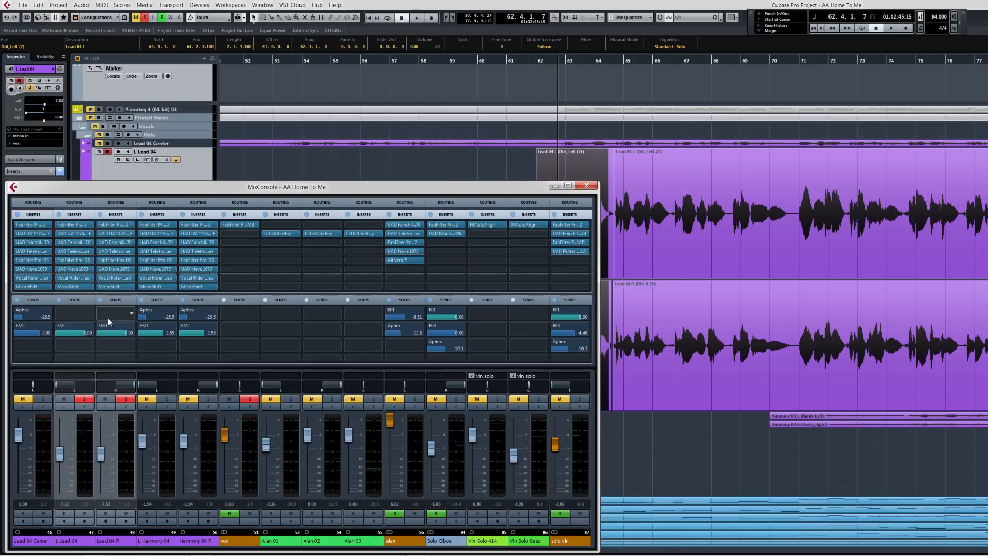
Open MicroShift on L Lead 04 and on Lead 04 Center, compare their presets and settings, and close both windows
{"action": "left_click", "coordinate": [74, 289]}
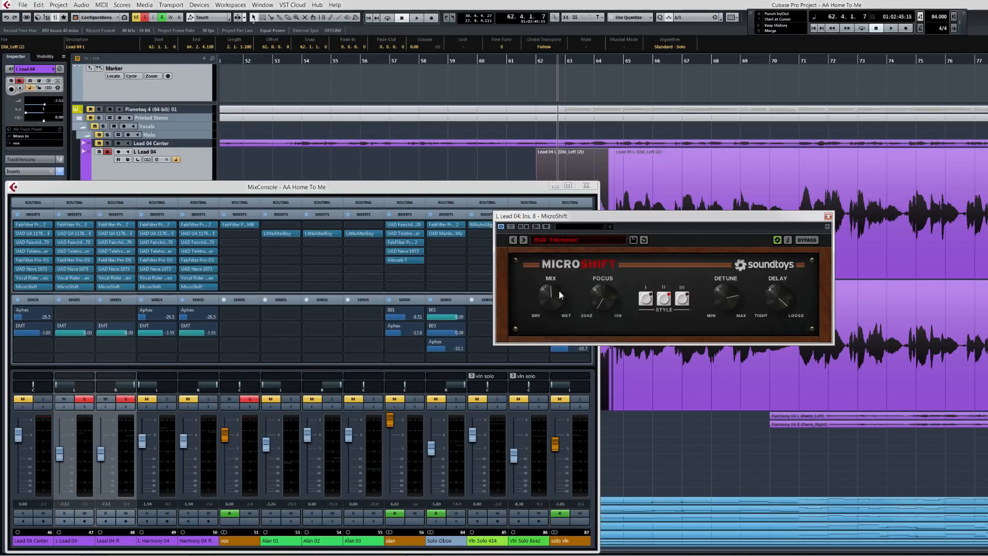
{"action": "left_click", "coordinate": [32, 288]}
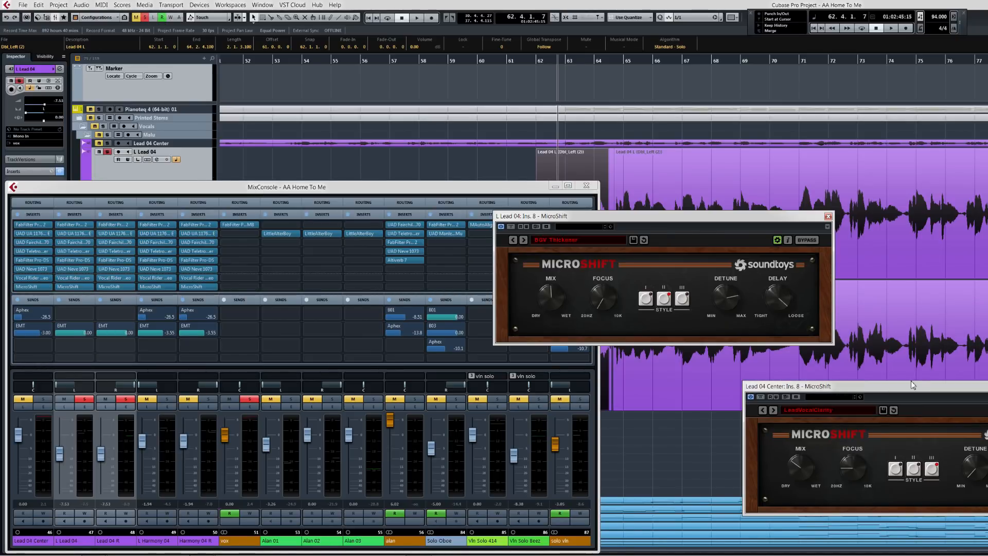
{"action": "left_click_drag", "start_coordinate": [773, 219], "coordinate": [987, 240]}
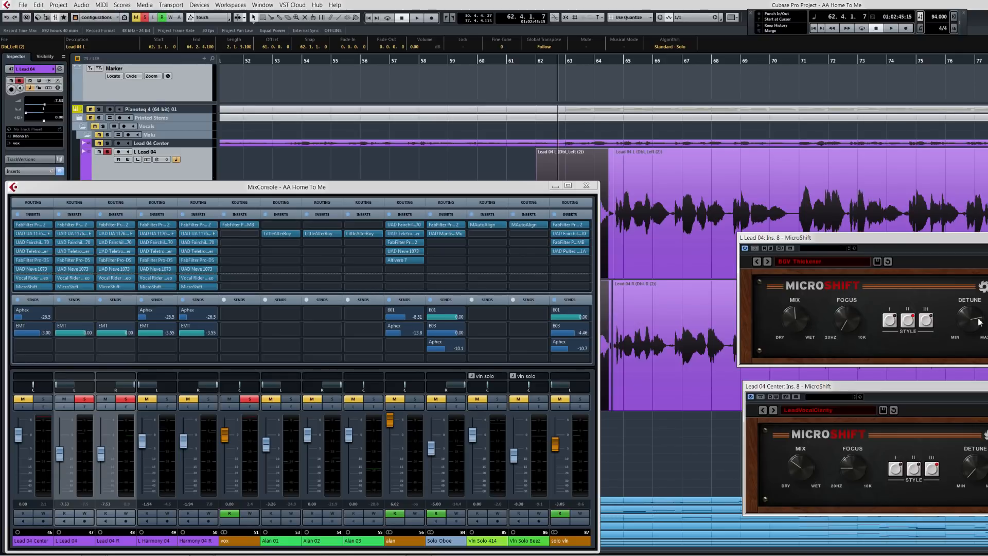
{"action": "key", "text": "ctrl+w"}
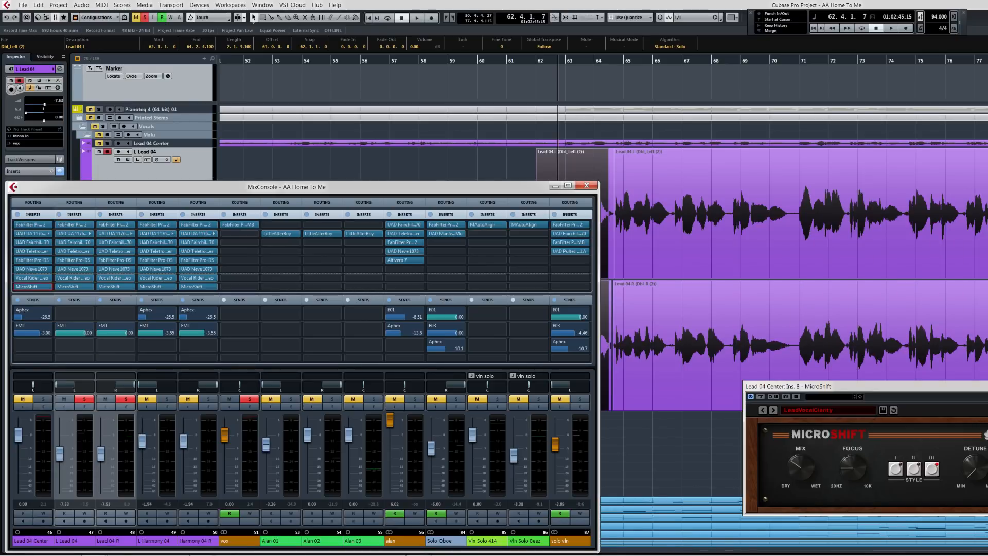
{"action": "key", "text": "ctrl+w"}
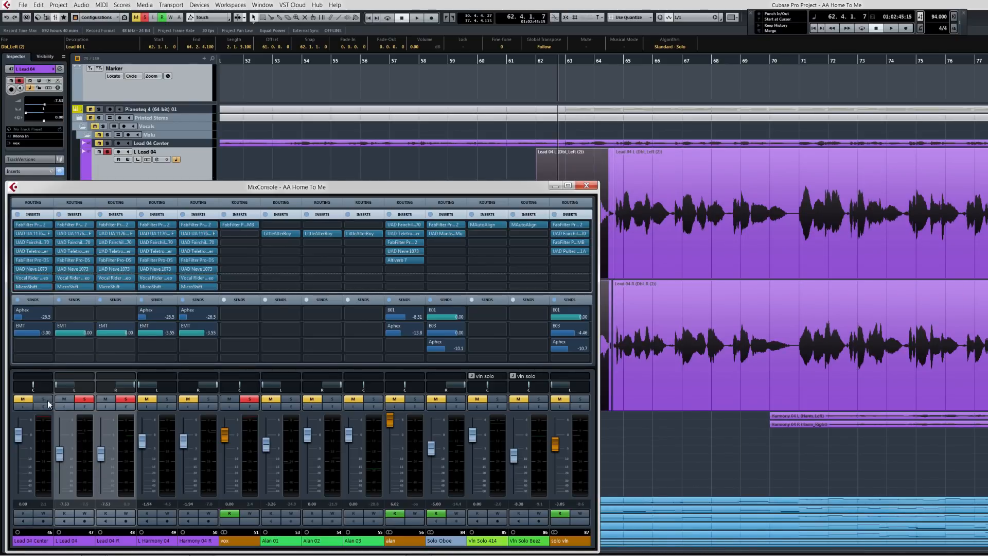
Audition the vocal doubles from bar 62, soloing L Lead 04 and Lead 04 R in turn
{"action": "left_click", "coordinate": [128, 400]}
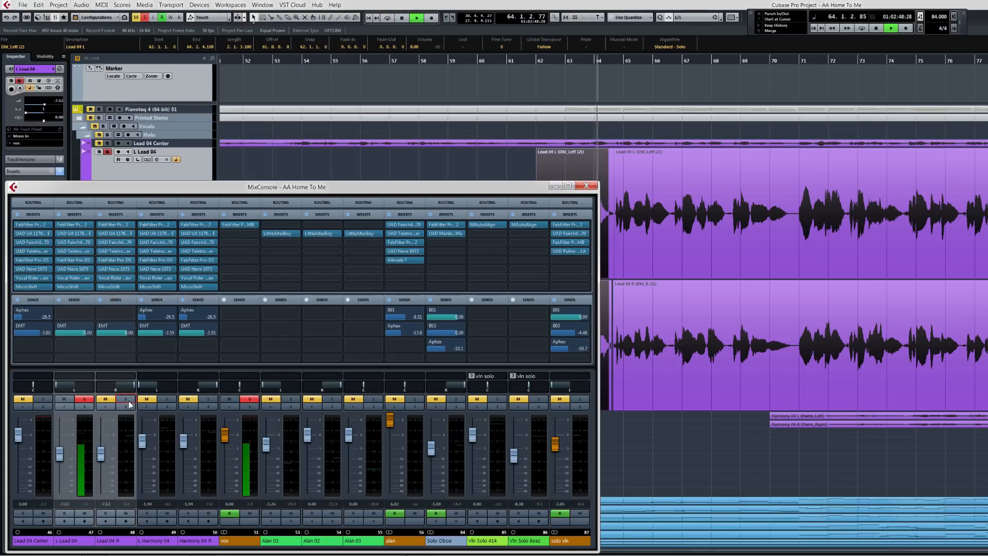
{"action": "key", "text": "space"}
{"action": "left_click", "coordinate": [89, 400]}
{"action": "left_click", "coordinate": [126, 400]}
{"action": "key", "text": "space"}
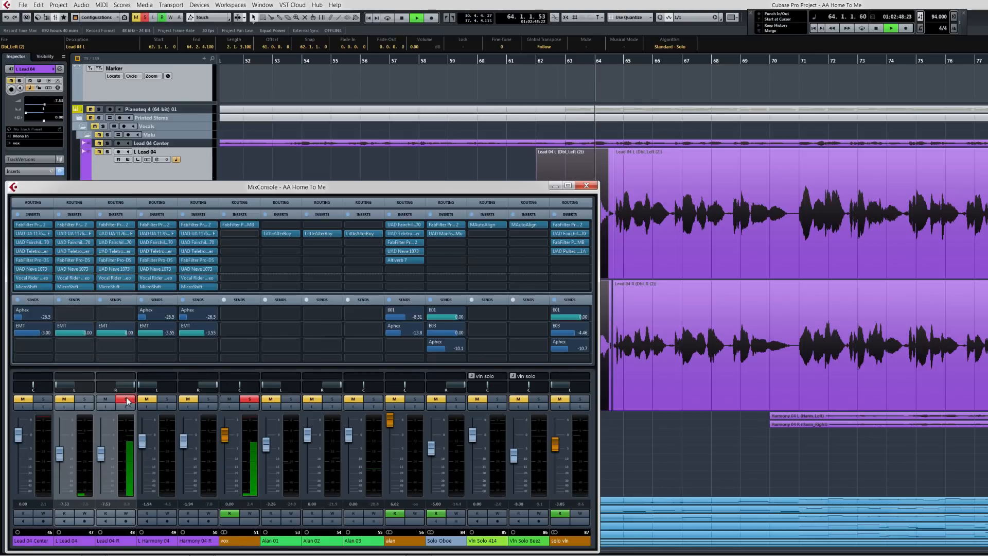
{"action": "key", "text": "space"}
{"action": "left_click", "coordinate": [87, 400]}
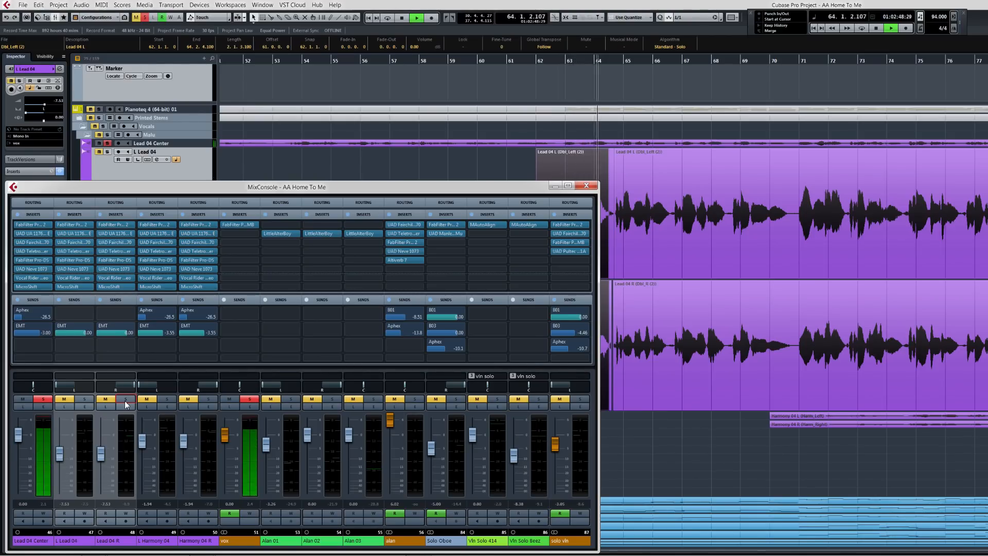
Solo L Lead 04 and Lead 04 R together with Lead 04 Center and audition the full vocal stack from bar 62
{"action": "key", "text": "space"}
{"action": "left_click", "coordinate": [125, 401]}
{"action": "left_click", "coordinate": [86, 401]}
{"action": "key", "text": "space"}
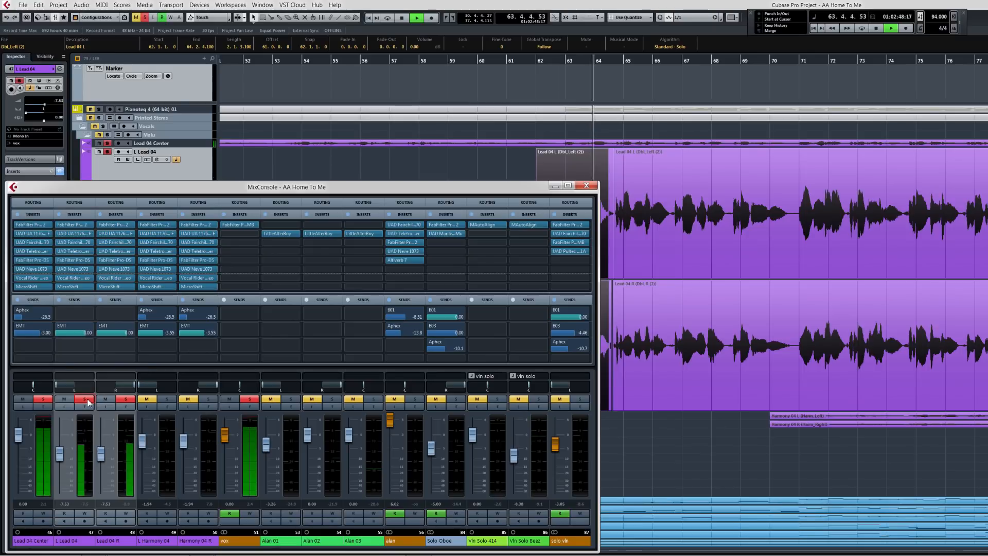
{"action": "key", "text": "space"}
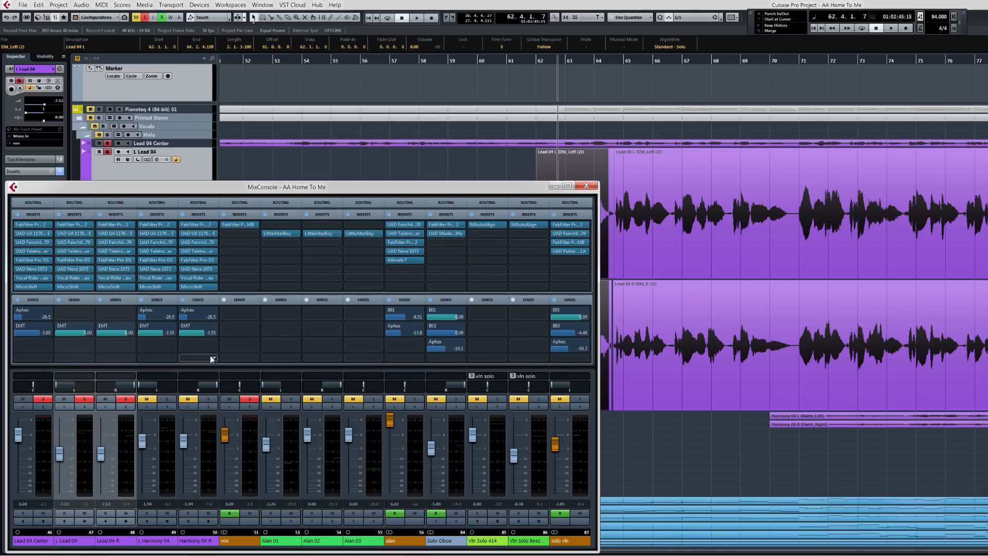
{"action": "left_click", "coordinate": [190, 326]}
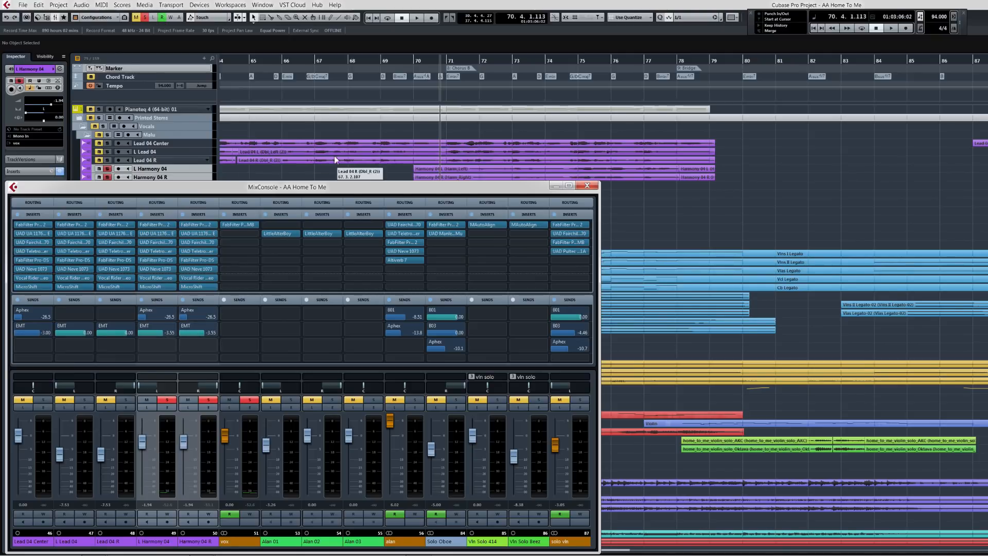
Audition L Harmony 04 and Harmony 04 R from the end of bar 70, check their channels in the MixConsole, and close it
{"action": "left_click", "coordinate": [335, 169]}
{"action": "key", "text": "space"}
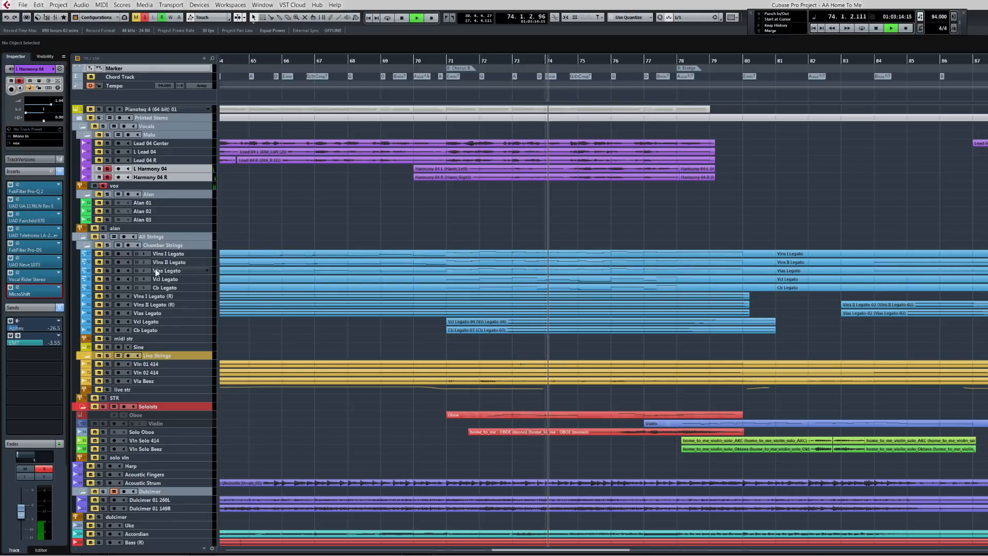
{"action": "key", "text": "space"}
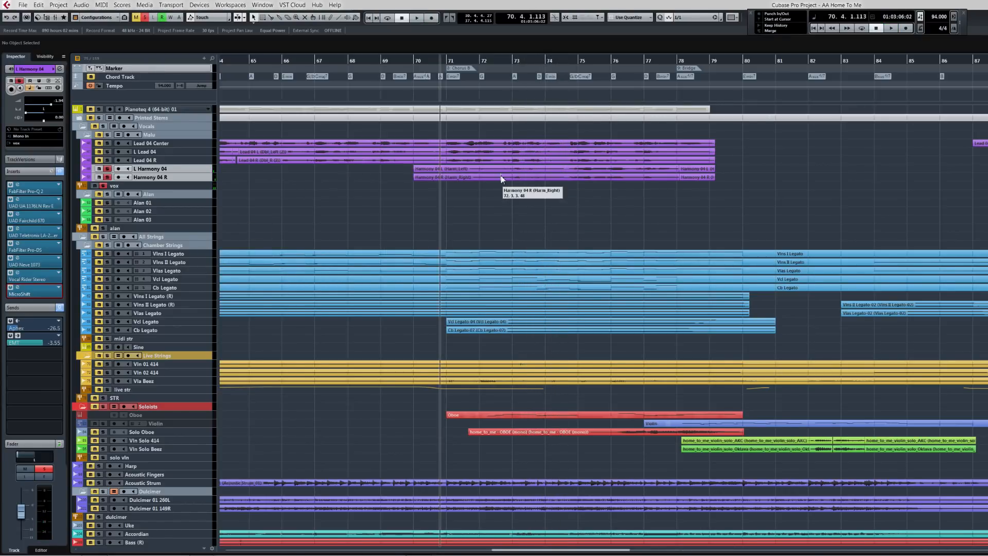
{"action": "key", "text": "F3"}
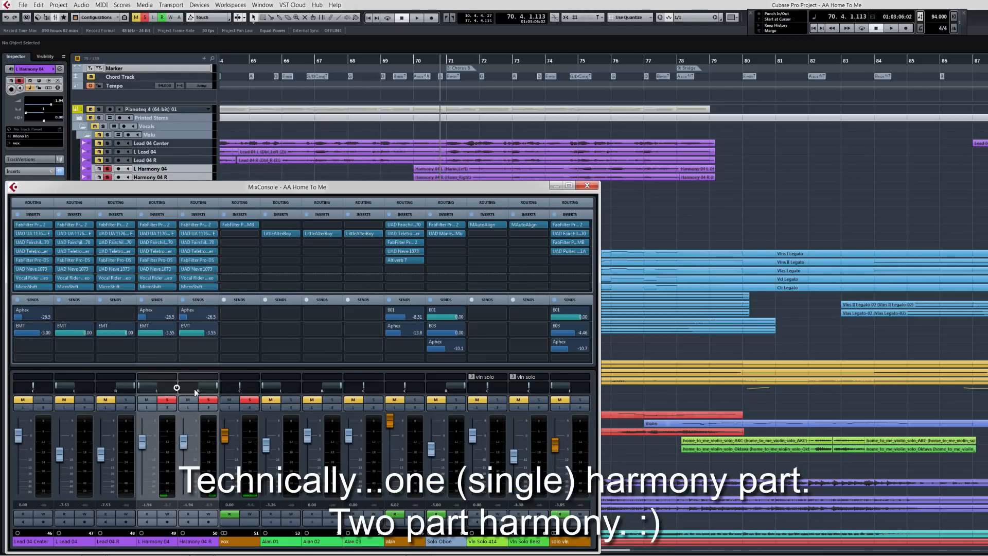
{"action": "left_click", "coordinate": [587, 185]}
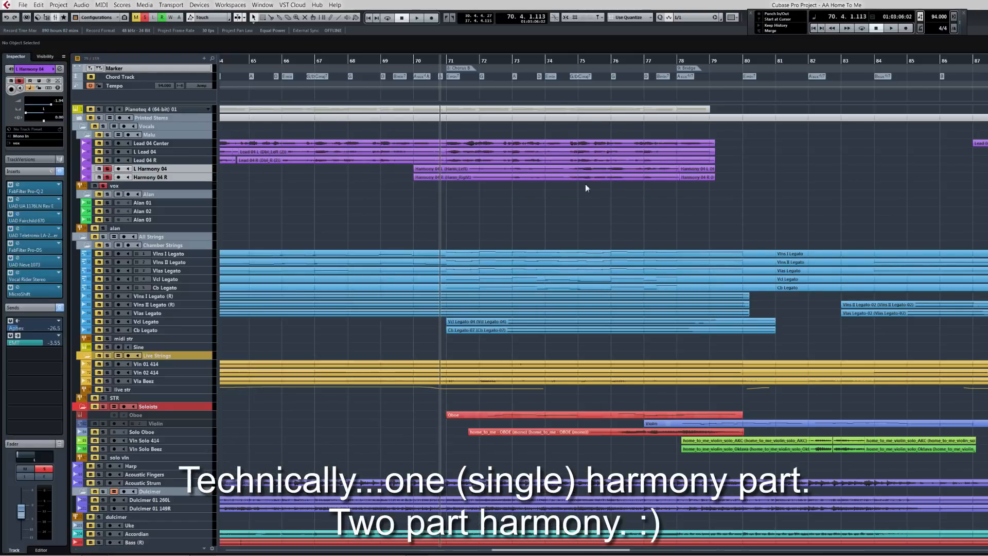
Audition the harmonies with Lead 04 Center, with the L and R doubles only, and with all five vocal tracks soloed
{"action": "left_click", "coordinate": [107, 144]}
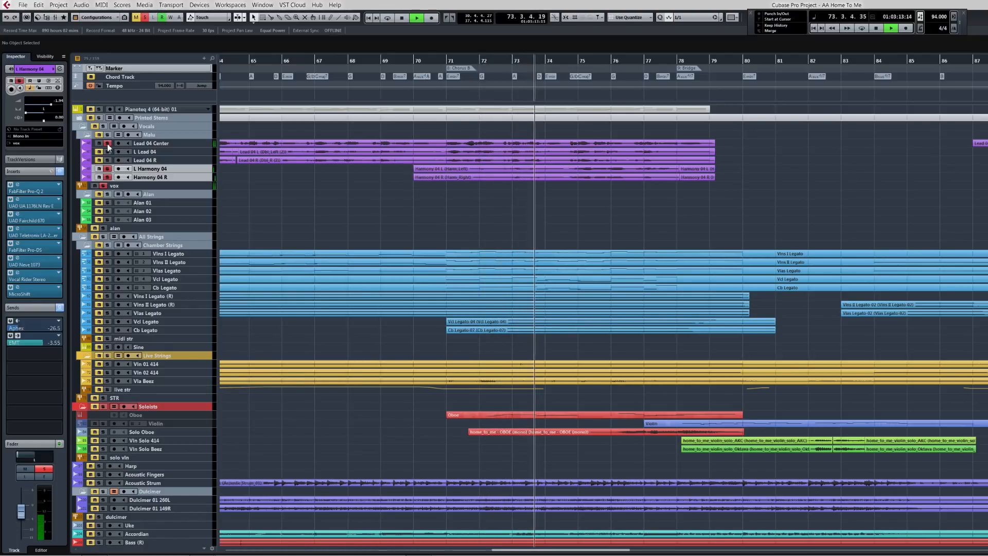
{"action": "key", "text": "space"}
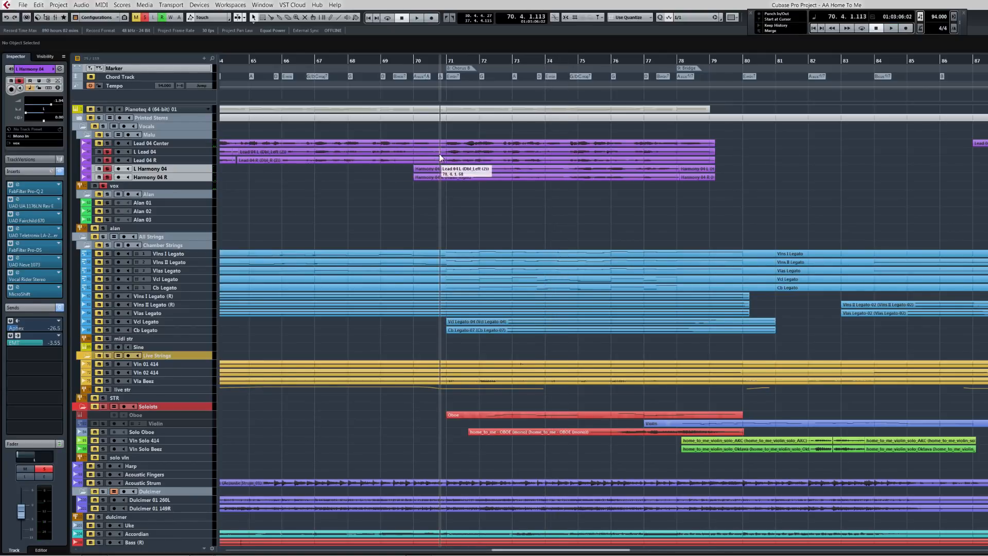
{"action": "key", "text": "space"}
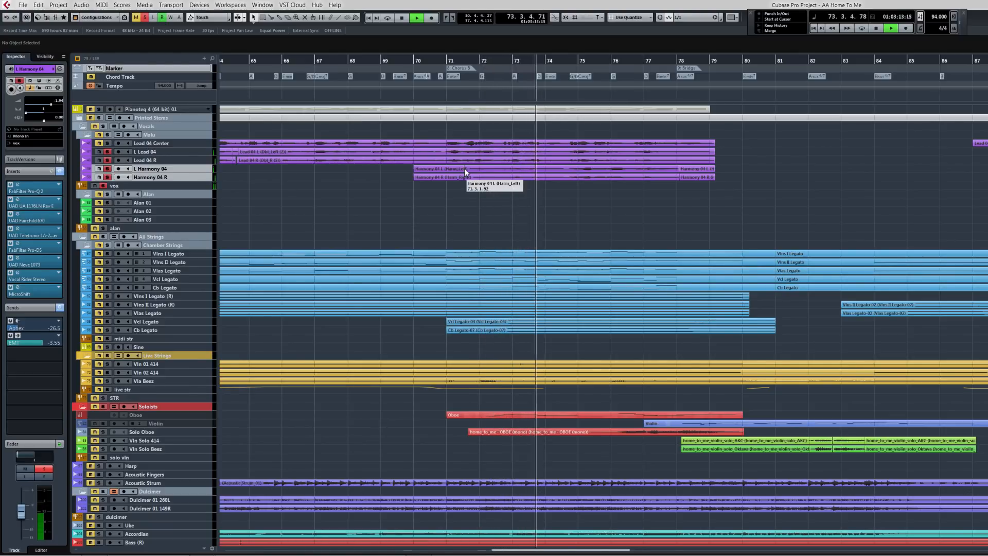
{"action": "key", "text": "space"}
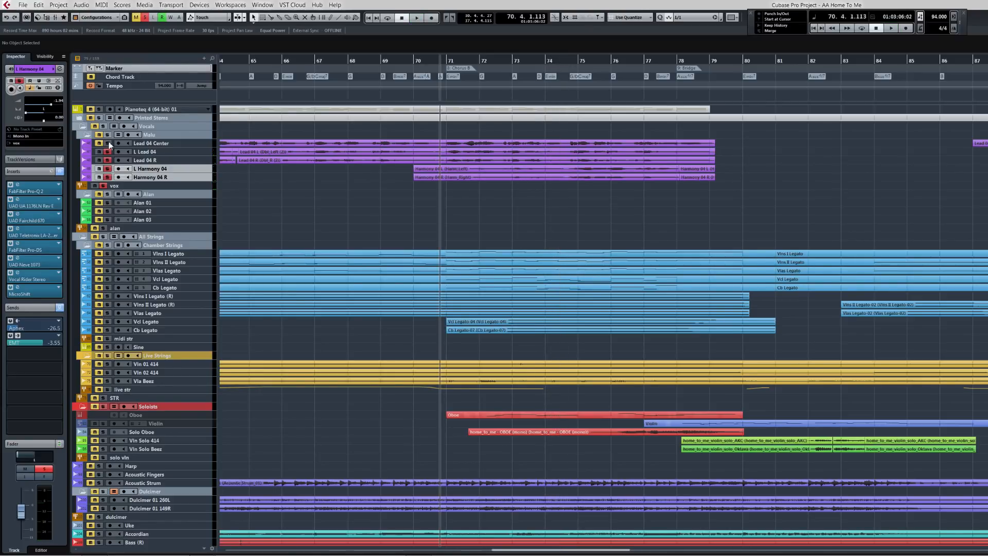
{"action": "key", "text": "space"}
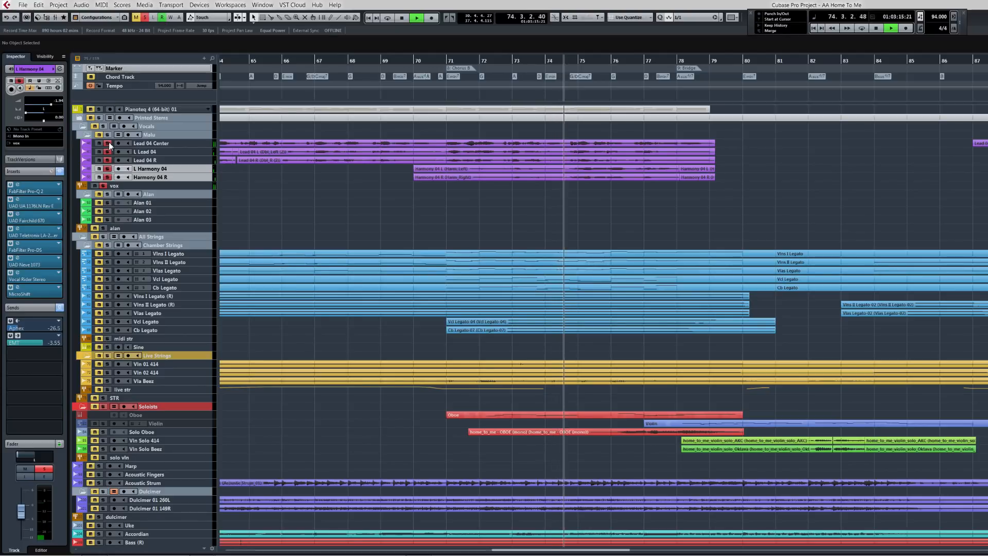
Open FabFilter Pro-MB on the vox group and audition its band soloed, in context, and with the plug-in bypassed and re-enabled
{"action": "key", "text": "F3"}
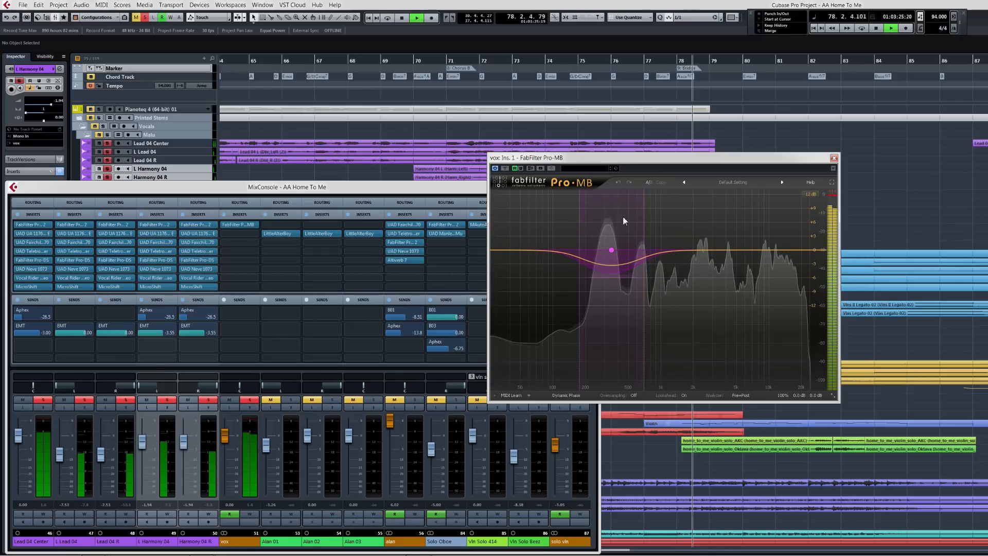
{"action": "key", "text": "space"}
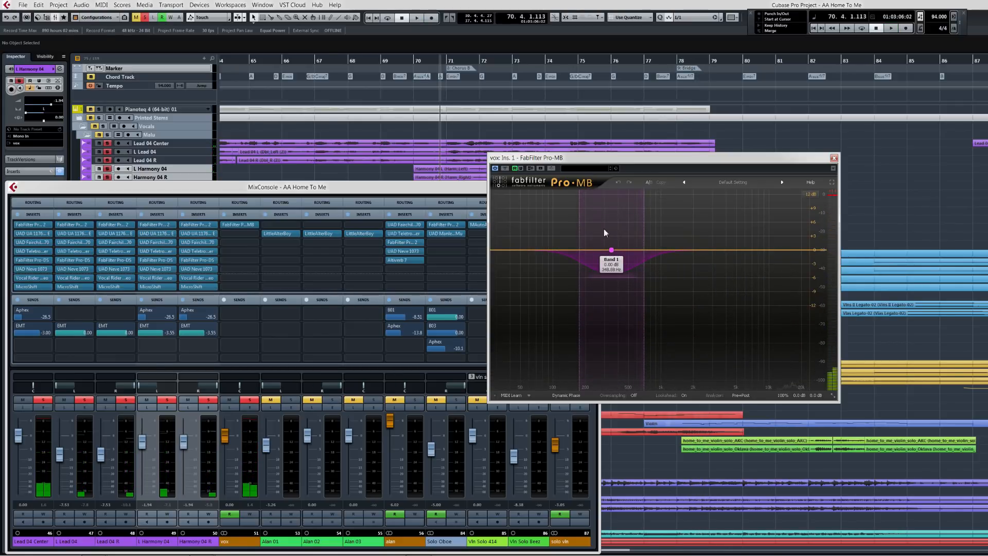
{"action": "left_click", "coordinate": [585, 195]}
{"action": "key", "text": "space"}
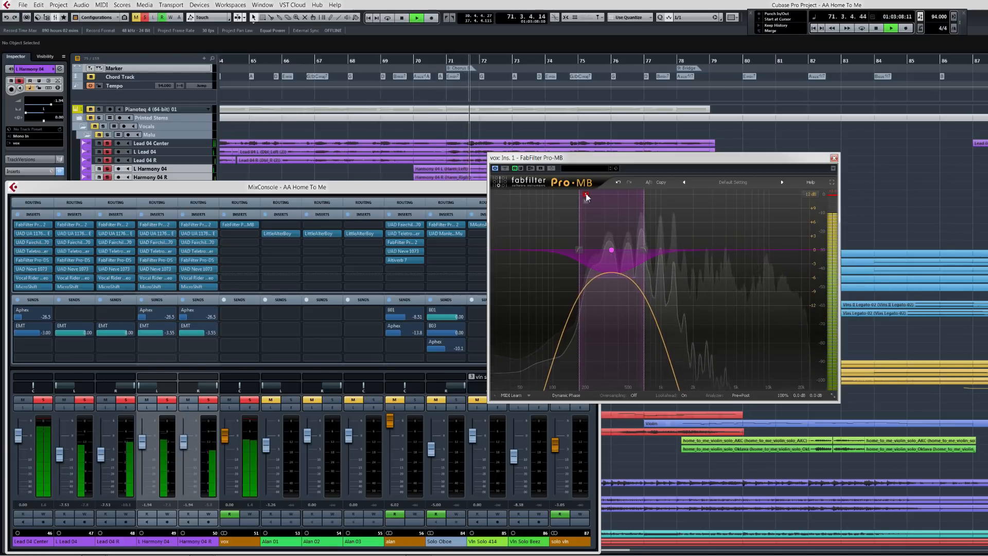
{"action": "left_click", "coordinate": [586, 195]}
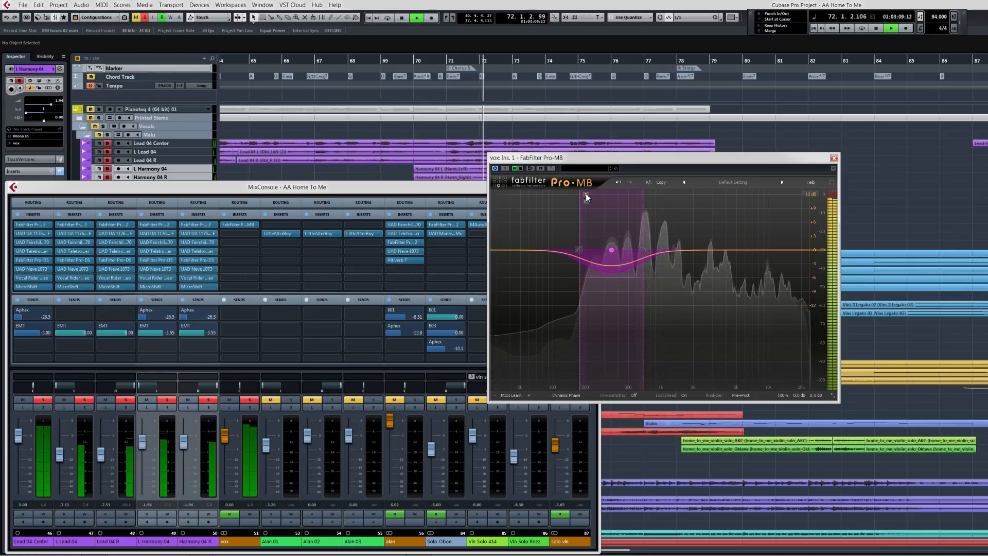
{"action": "left_click", "coordinate": [505, 168]}
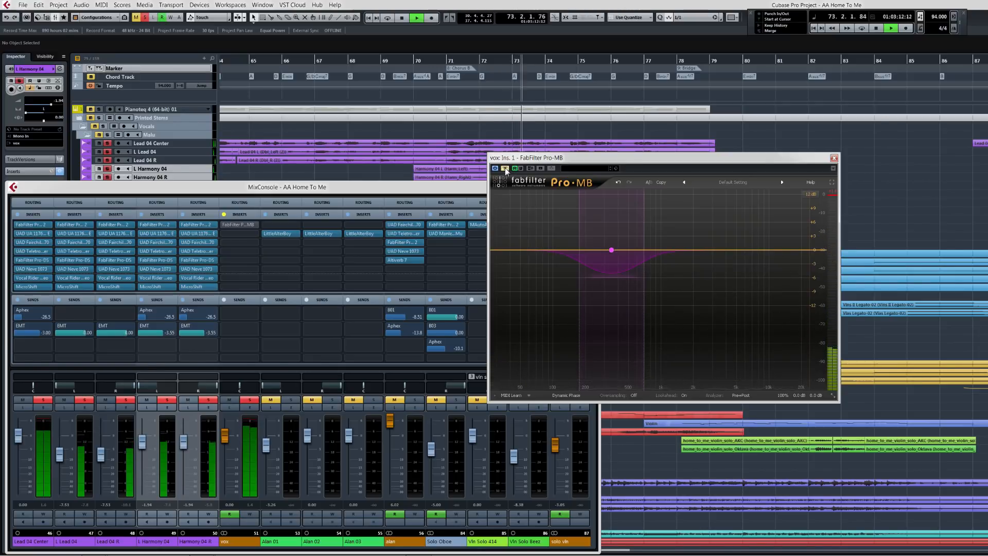
{"action": "left_click", "coordinate": [505, 169]}
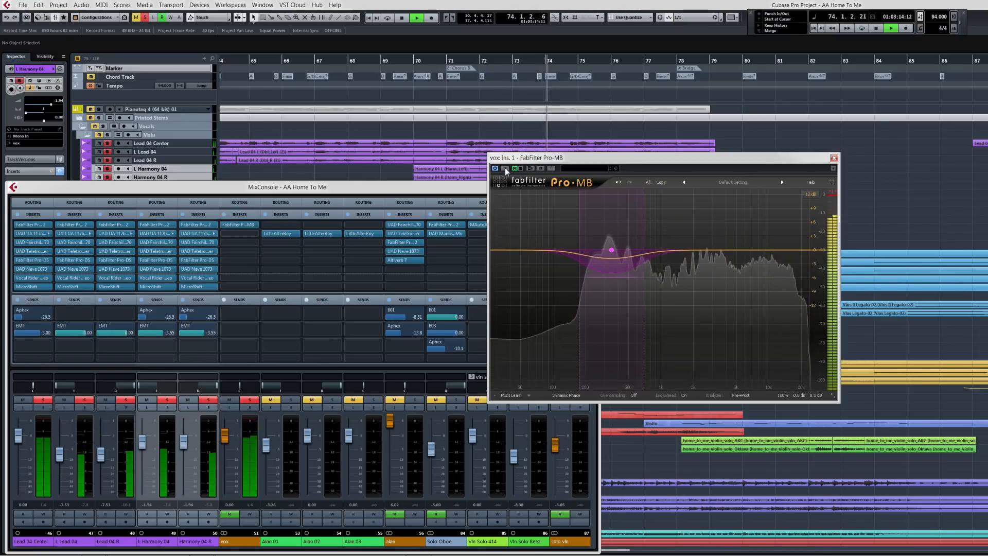
{"action": "key", "text": "space"}
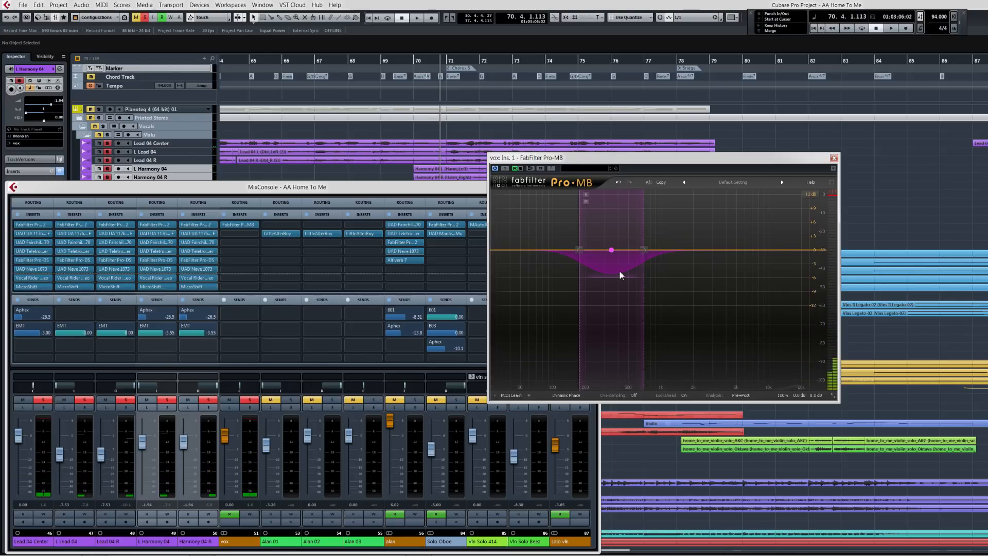
Examine Band 1's range and compression settings in Pro-MB during playback, and close the plug-in and the MixConsole
{"action": "mouse_move", "coordinate": [611, 251]}
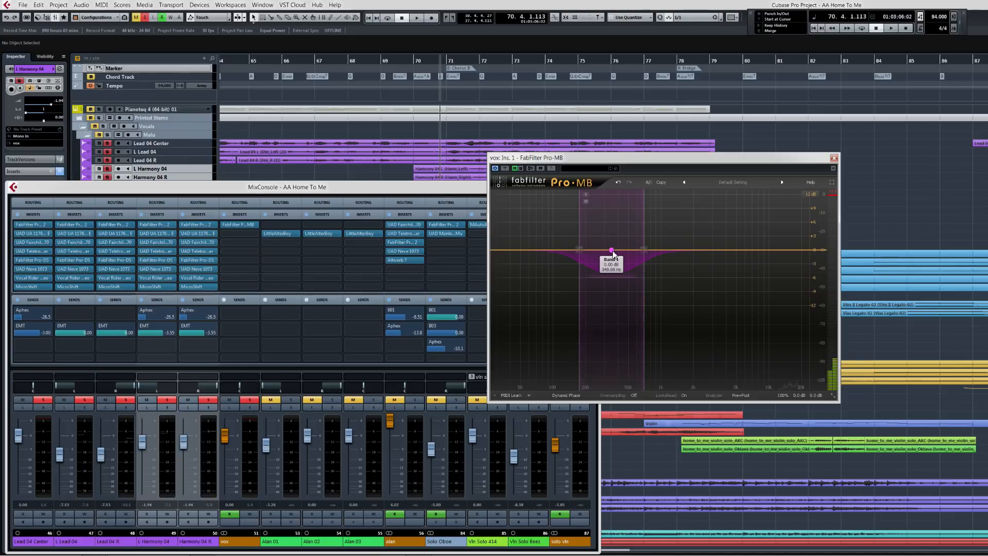
{"action": "left_click", "coordinate": [611, 250]}
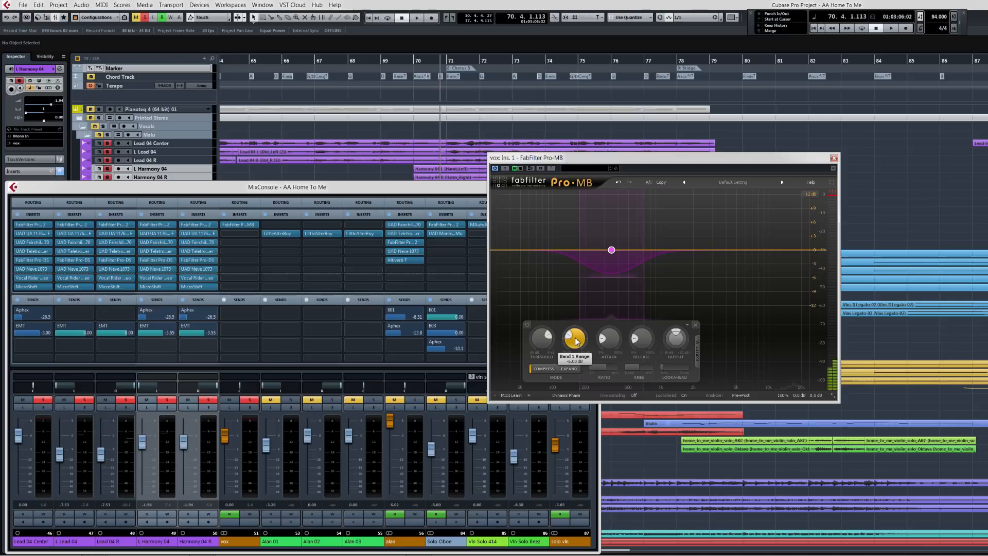
{"action": "key", "text": "space"}
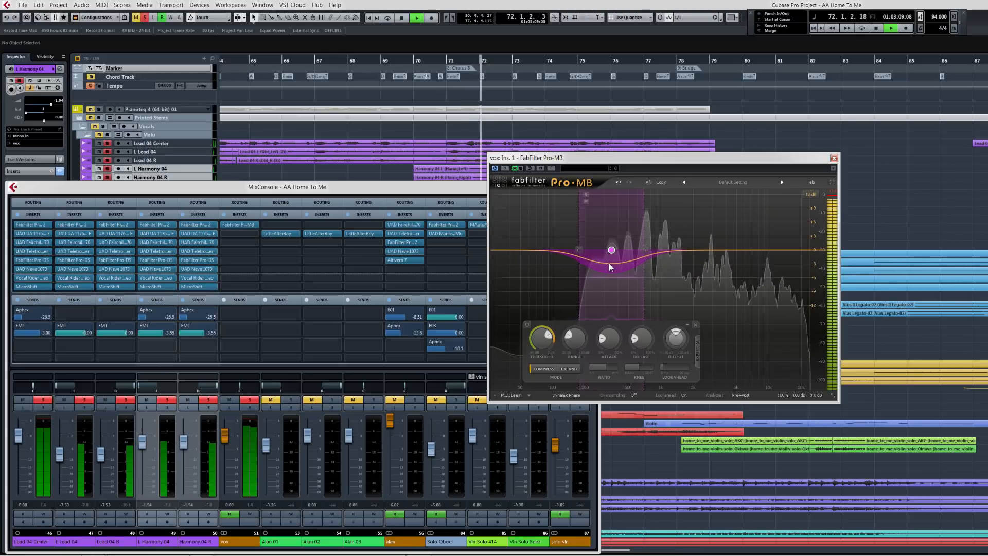
{"action": "key", "text": "space"}
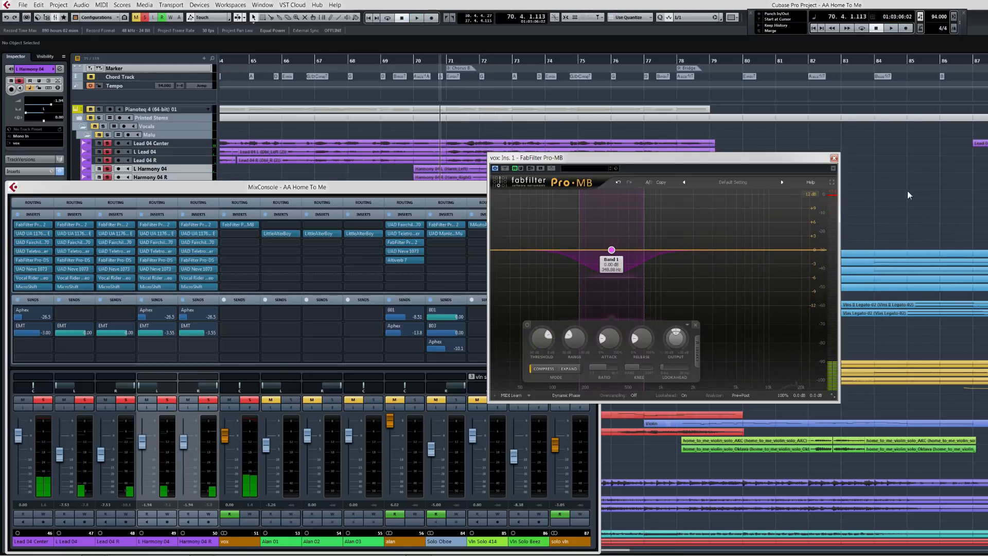
{"action": "left_click", "coordinate": [834, 158]}
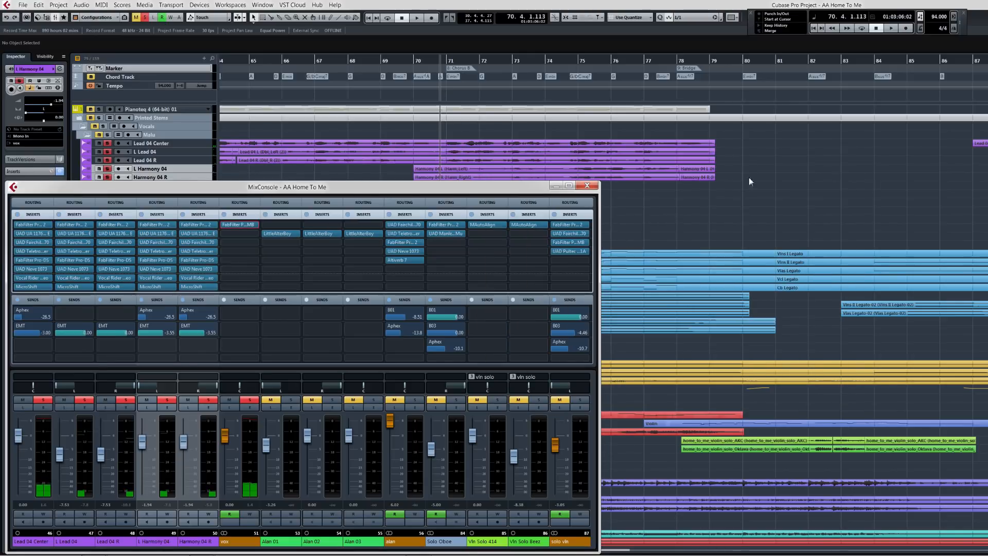
{"action": "left_click", "coordinate": [583, 187]}
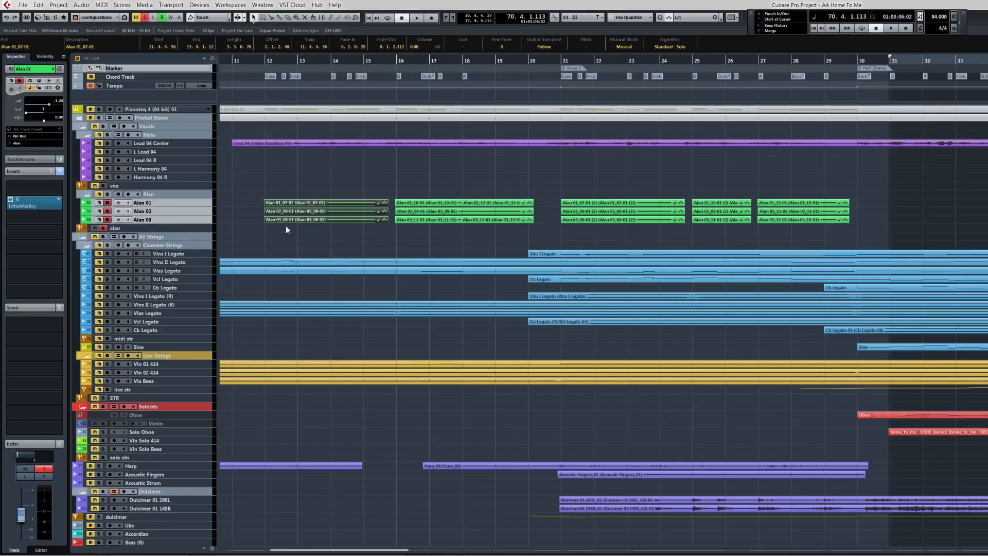
Enlarge the three selected green vocal tracks vertically so their clips at bar 12 show tall waveforms
{"action": "key", "text": "alt+Down"}
{"action": "key", "text": "alt+Down"}
{"action": "key", "text": "alt+Down"}
{"action": "key", "text": "alt+Down"}
{"action": "key", "text": "alt+Down"}
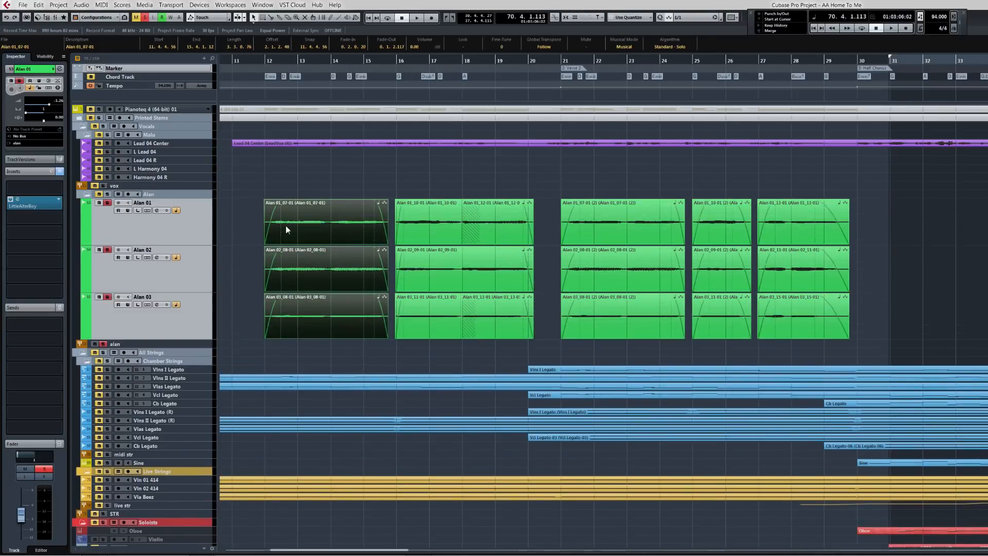
{"action": "key", "text": "alt+Down"}
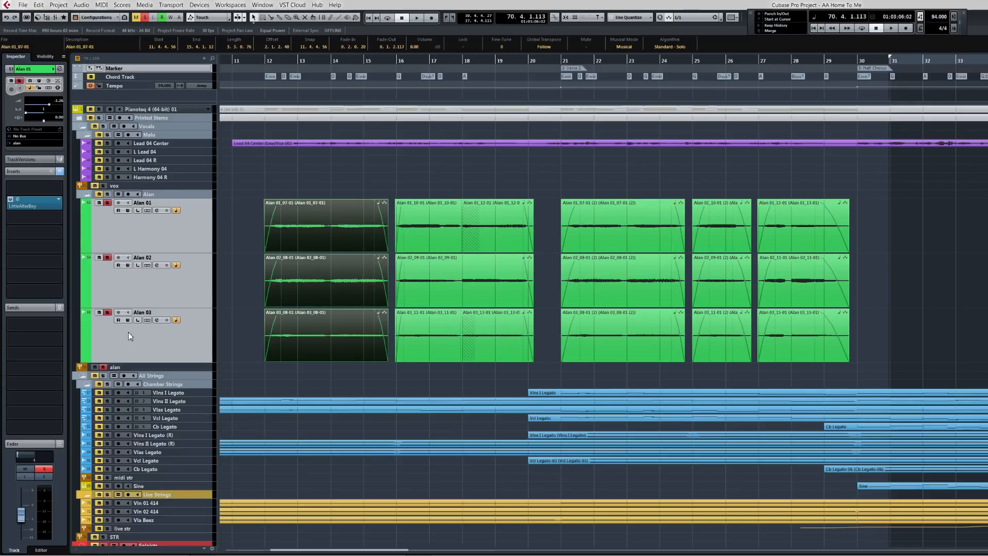
Select each of the three green vocal tracks in turn to inspect its panning and LittleAlterBoy insert
{"action": "left_click", "coordinate": [136, 368]}
{"action": "left_click", "coordinate": [180, 232]}
{"action": "left_click", "coordinate": [190, 281]}
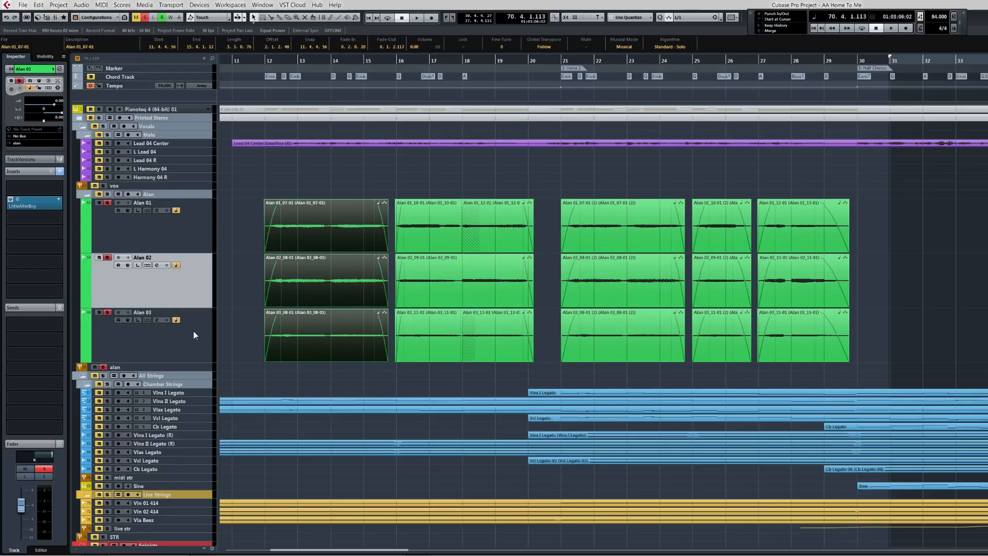
{"action": "left_click", "coordinate": [194, 333]}
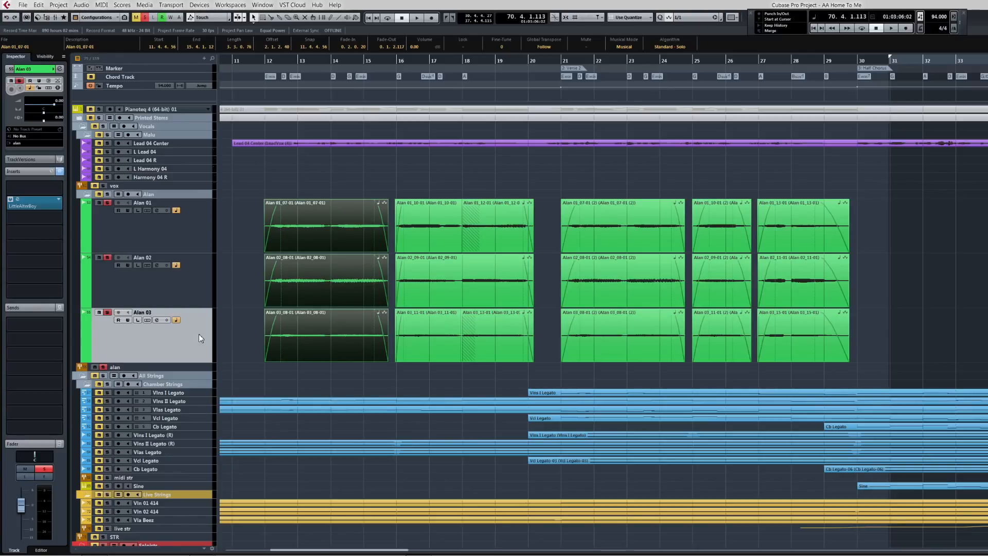
Bypass the inserts and sends on the green vocals' group channel, and the inserts on the first green vocal track
{"action": "left_click", "coordinate": [165, 366]}
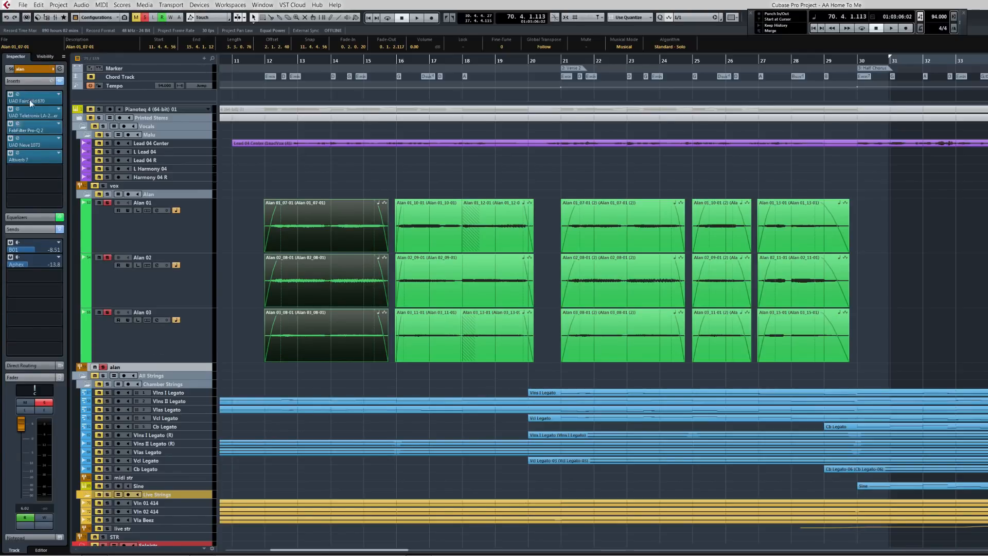
{"action": "left_click", "coordinate": [59, 81]}
{"action": "left_click", "coordinate": [60, 229]}
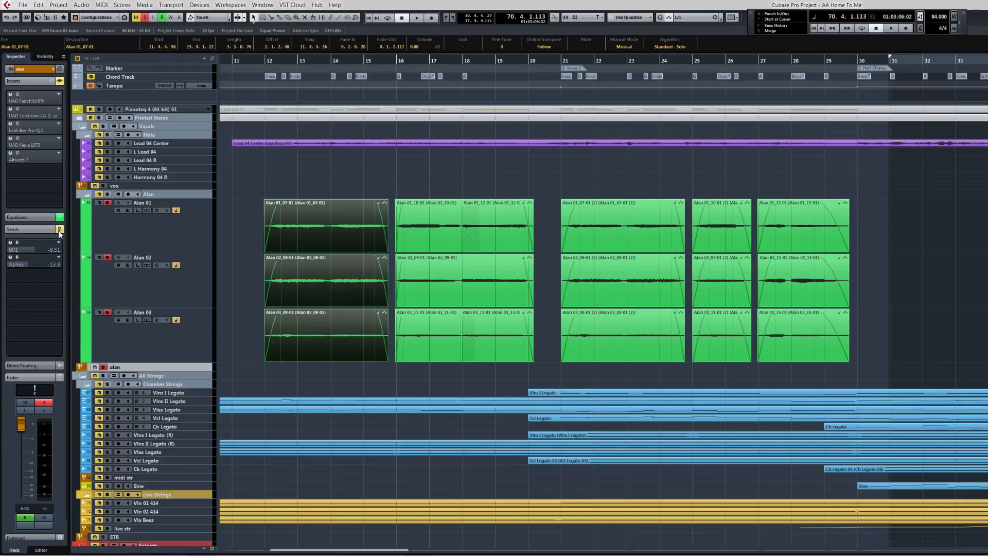
{"action": "left_click", "coordinate": [177, 236]}
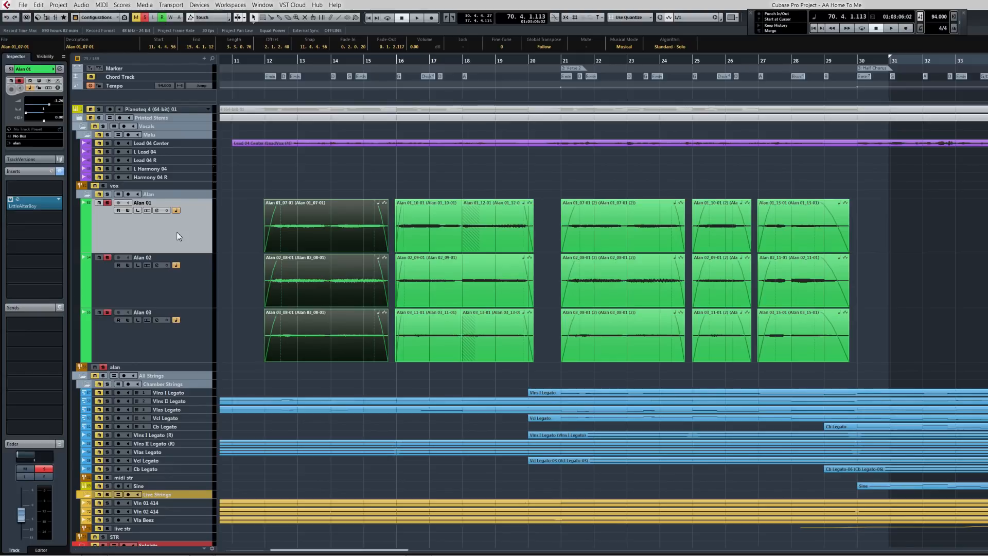
{"action": "left_click", "coordinate": [10, 199]}
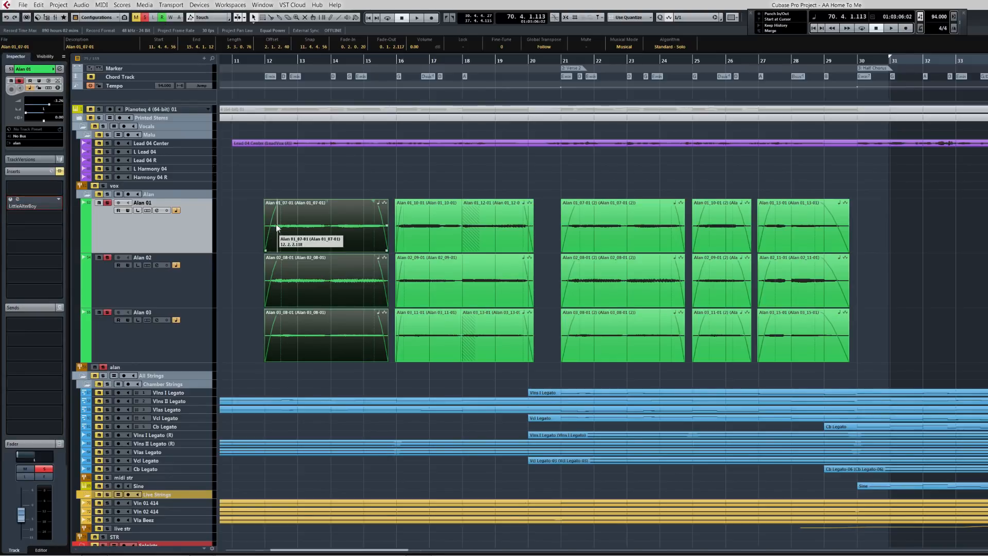
Move the playback position to bar 12, select the first green track's clip there, and audition it without processing
{"action": "key", "text": "shift+p"}
{"action": "type", "text": "12"}
{"action": "key", "text": "Return"}
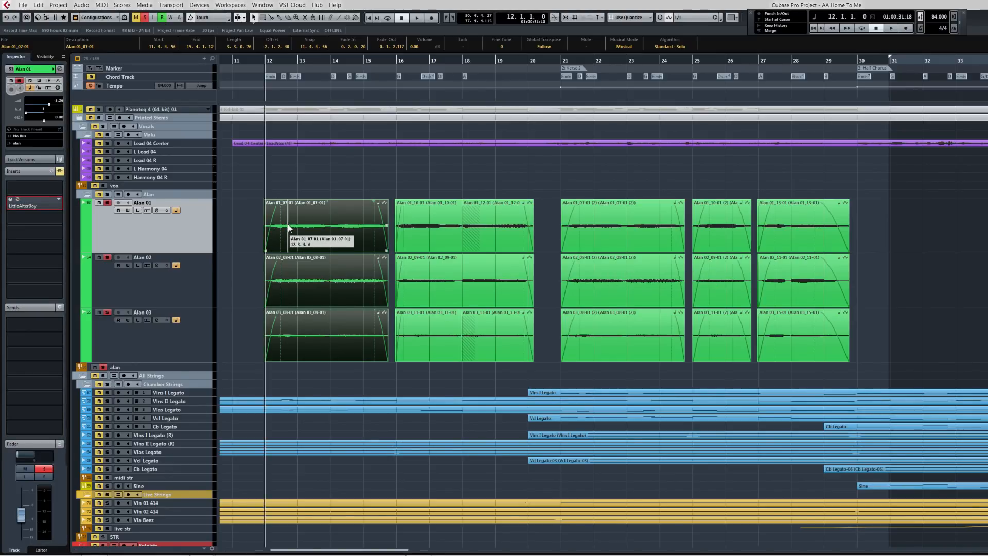
{"action": "left_click", "coordinate": [288, 225]}
{"action": "key", "text": "space"}
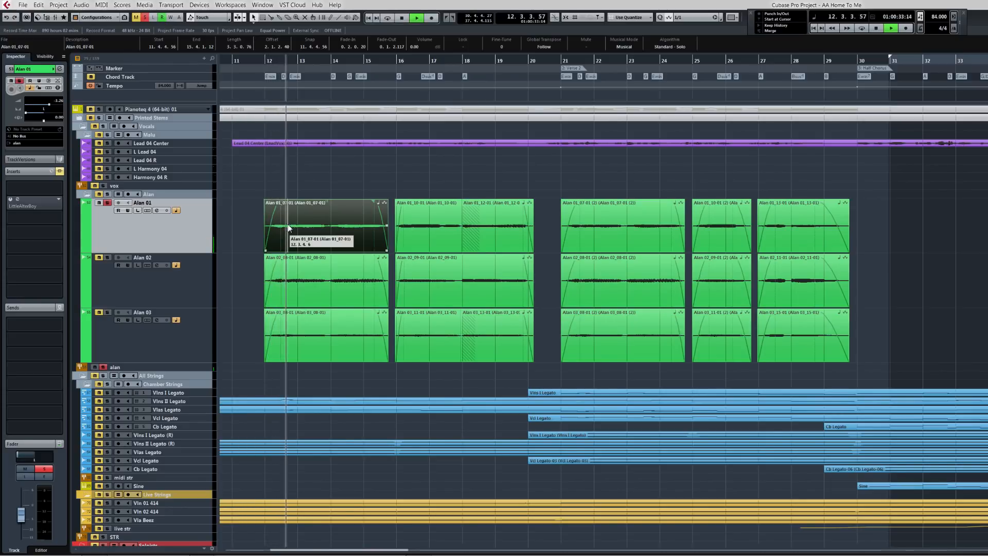
Audition the second green vocal track's clip at bar 12, then bypass that track's LittleAlterBoy insert
{"action": "key", "text": "space"}
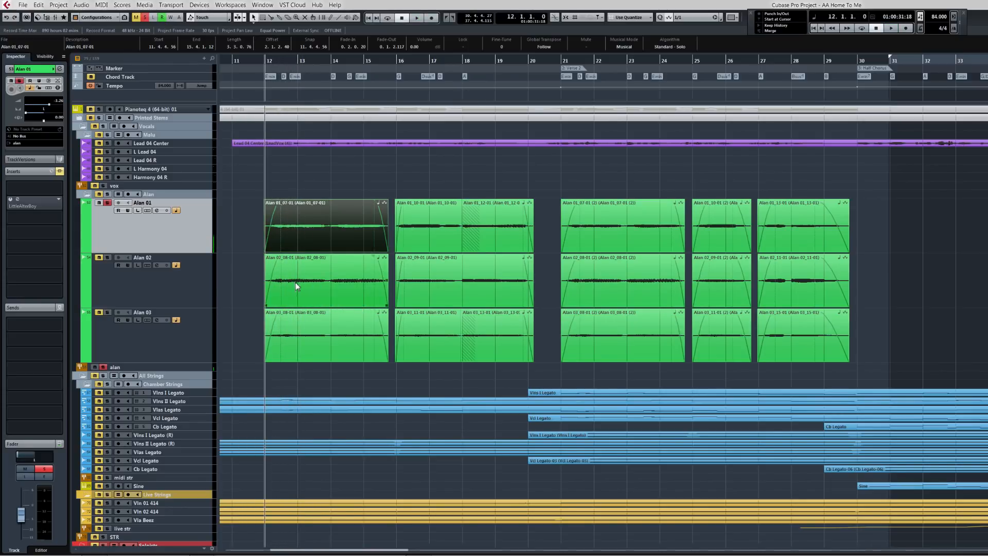
{"action": "left_click", "coordinate": [296, 286]}
{"action": "key", "text": "space"}
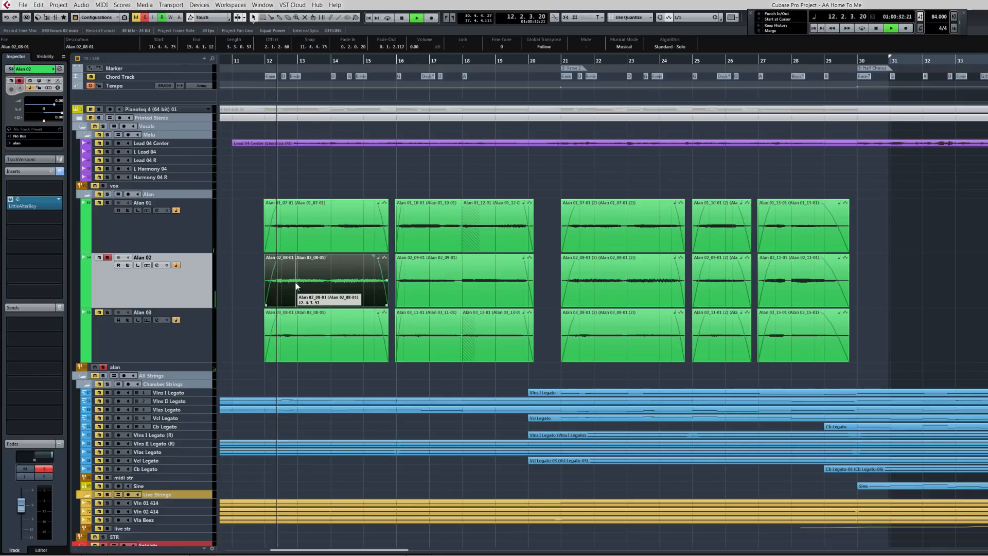
{"action": "key", "text": "space"}
{"action": "left_click", "coordinate": [11, 201]}
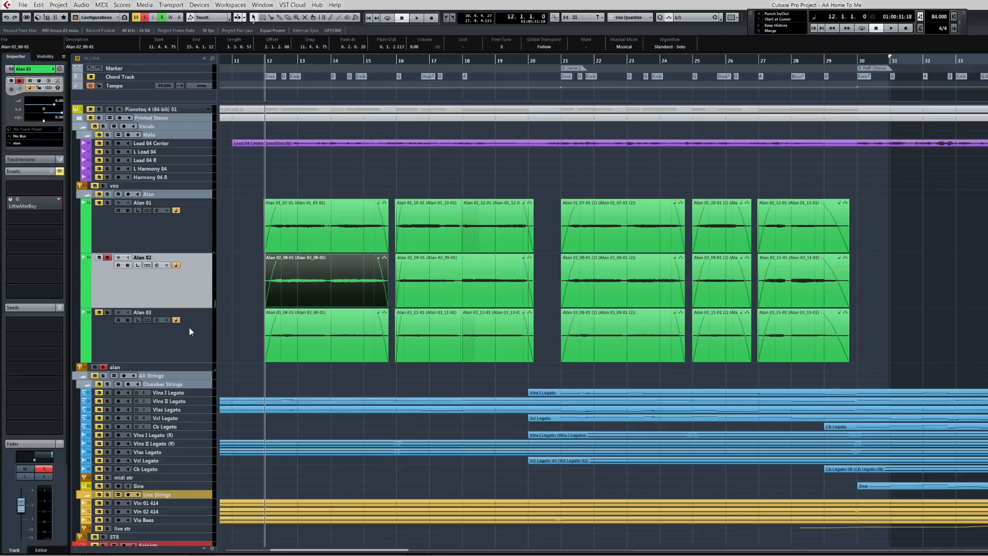
Audition the third green vocal track from bar 12 and bypass its LittleAlterBoy insert, then return to the first green track
{"action": "left_click", "coordinate": [190, 328]}
{"action": "key", "text": "space"}
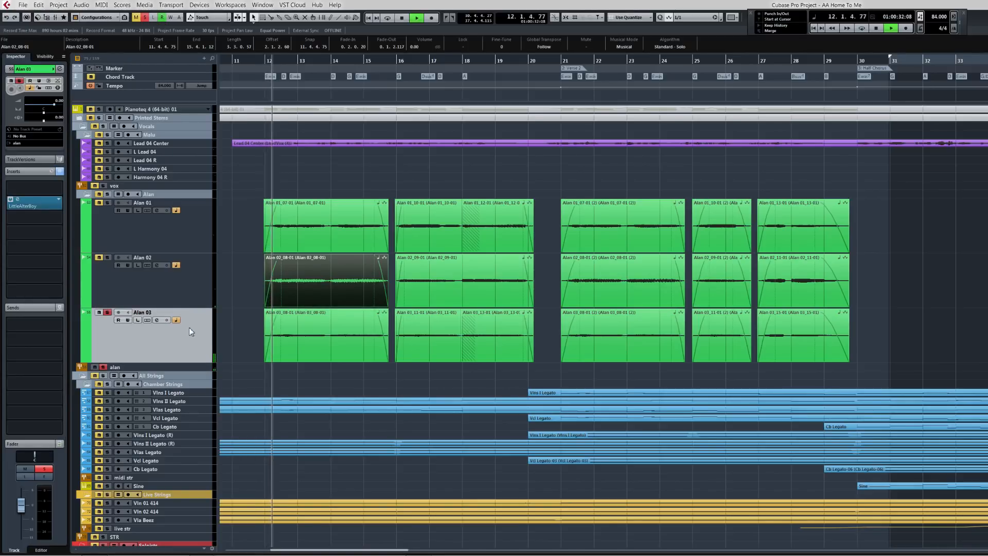
{"action": "key", "text": "space"}
{"action": "left_click", "coordinate": [10, 200]}
{"action": "left_click", "coordinate": [163, 226]}
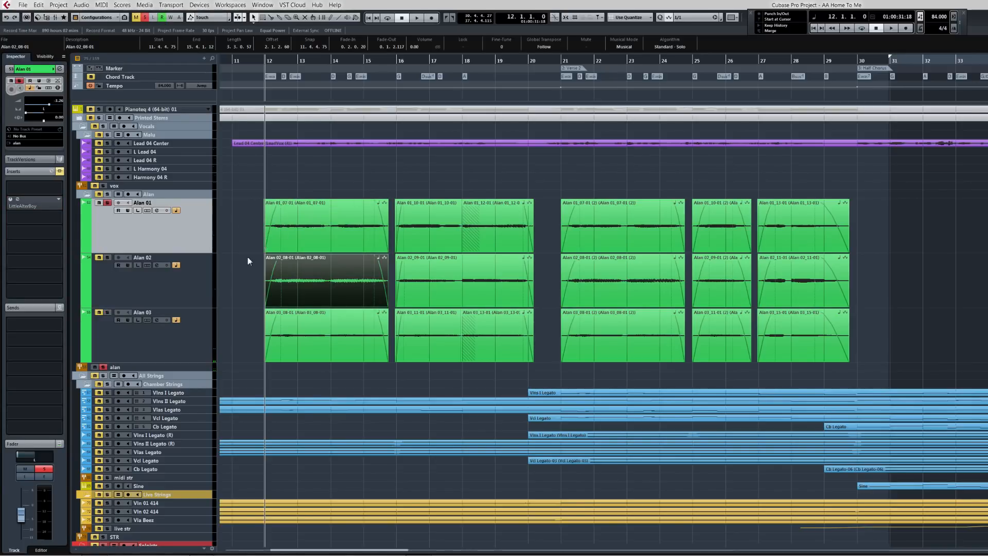
Select the three green vocal clips at bar 12 and audition them together through their group channel without processing
{"action": "left_click_drag", "start_coordinate": [241, 226], "coordinate": [287, 337]}
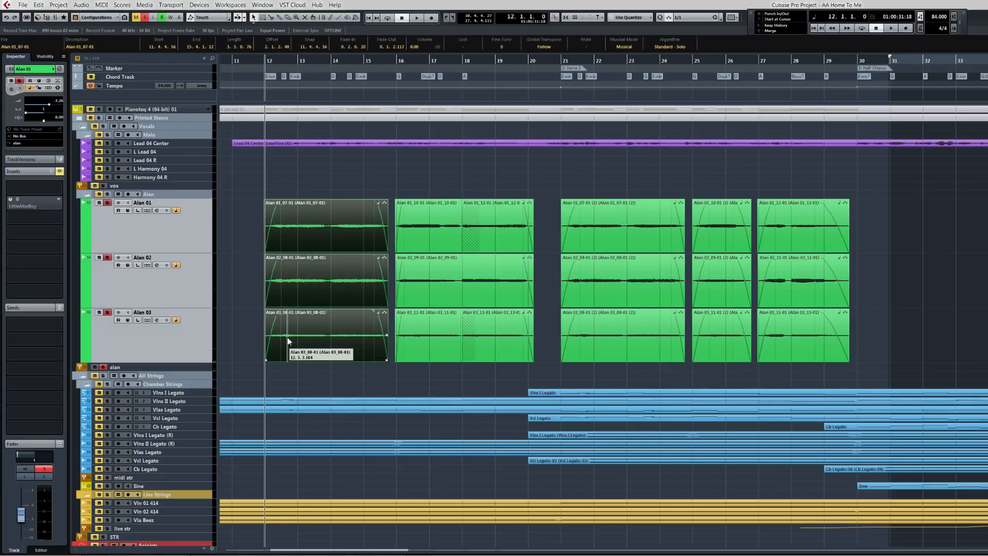
{"action": "left_click", "coordinate": [185, 366]}
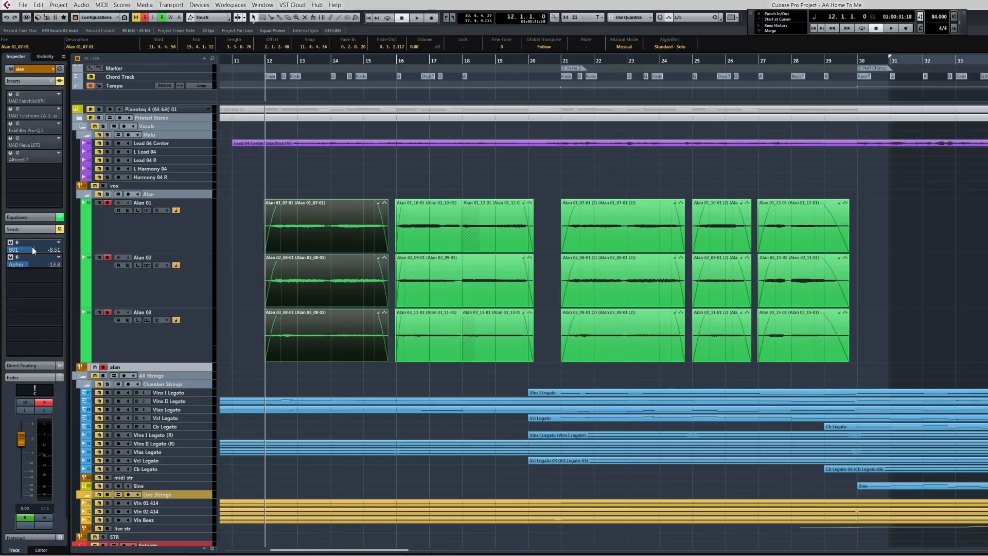
{"action": "key", "text": "space"}
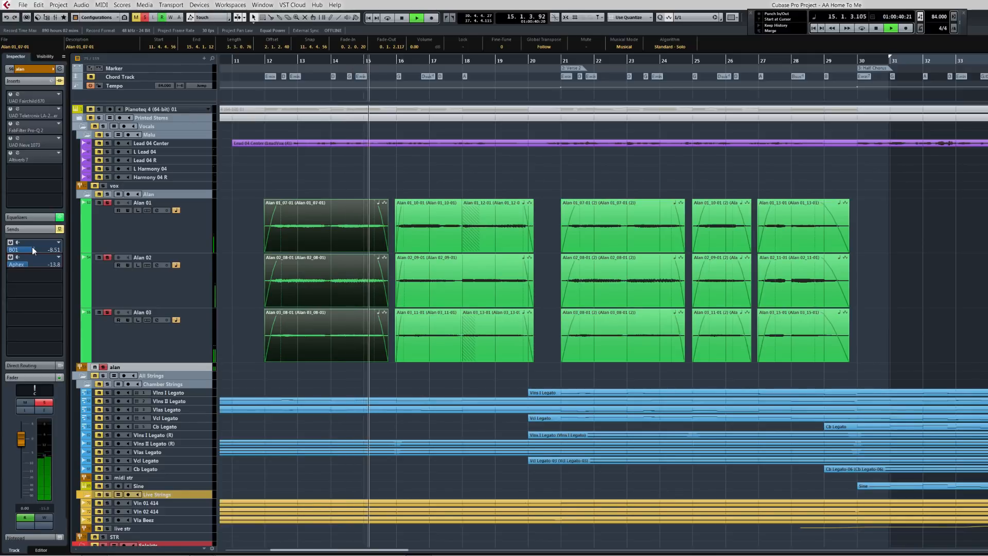
{"action": "key", "text": "space"}
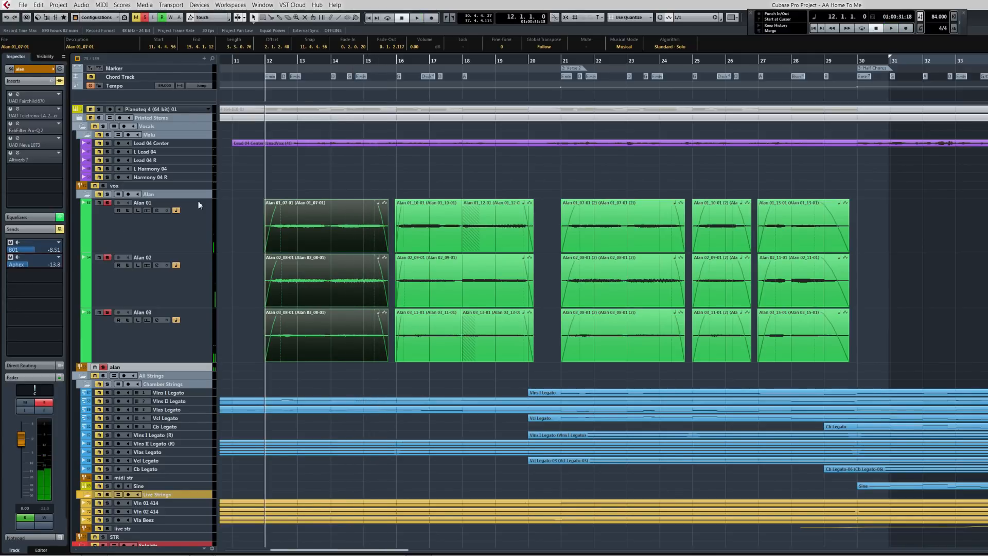
Audition the Lead 04 Center vocal together with the three green vocal tracks, then take the lead out of solo
{"action": "left_click", "coordinate": [330, 143]}
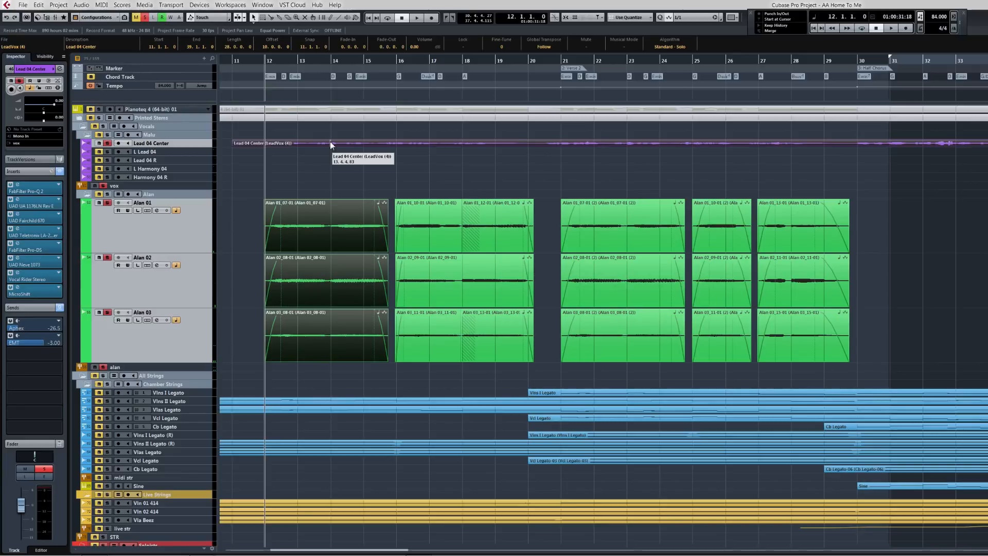
{"action": "key", "text": "space"}
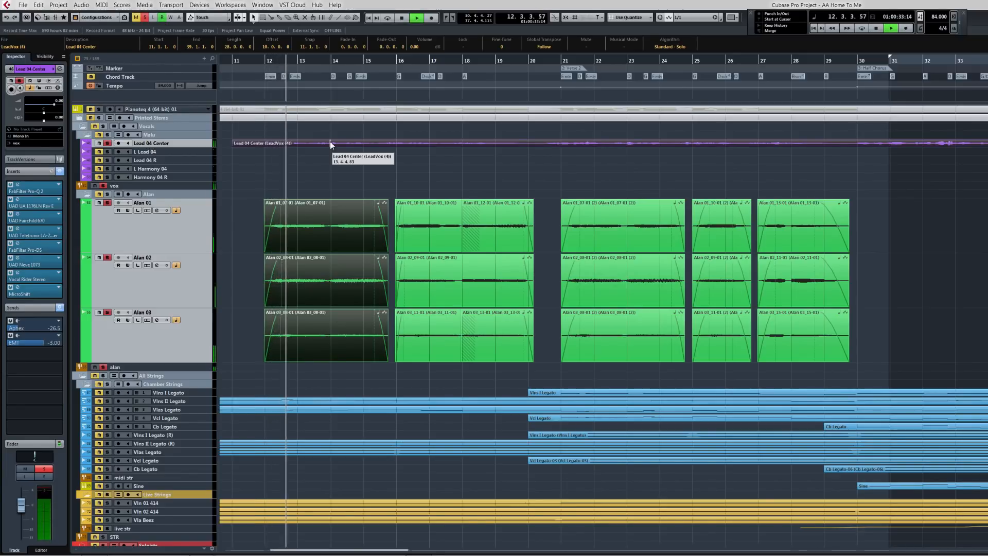
{"action": "left_click", "coordinate": [106, 143]}
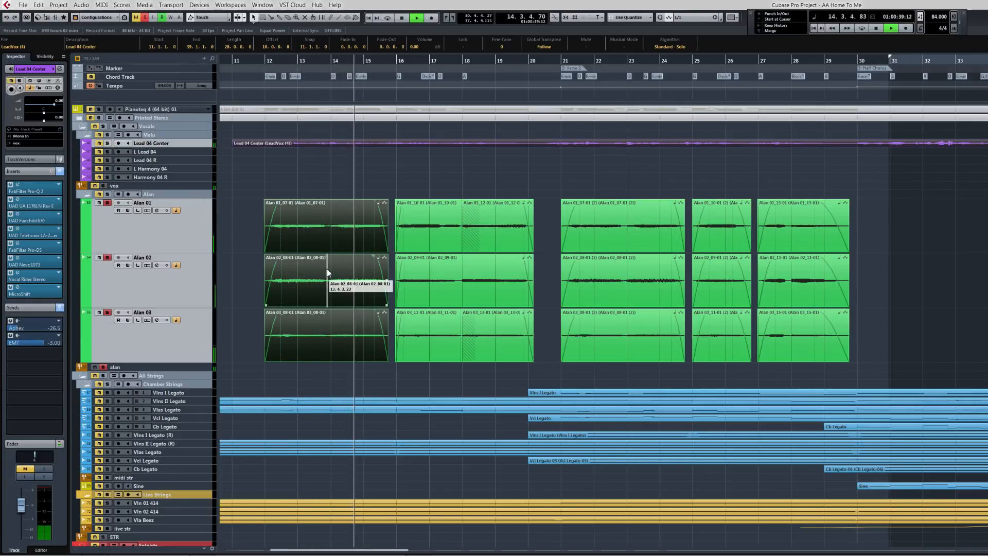
{"action": "key", "text": "space"}
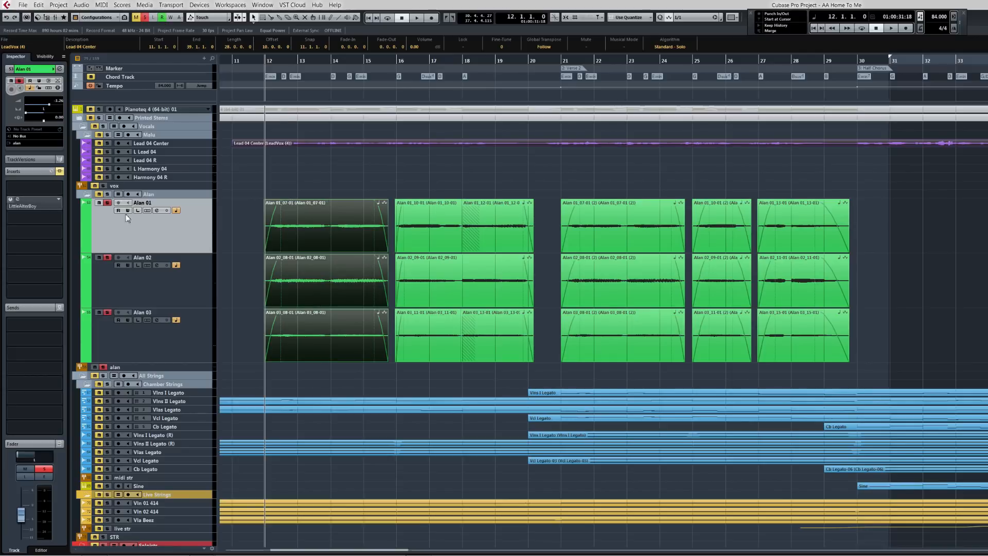
Reactivate LittleAlterBoy on the first green vocal track and audition the track while viewing the plug-in's settings
{"action": "left_click", "coordinate": [11, 201]}
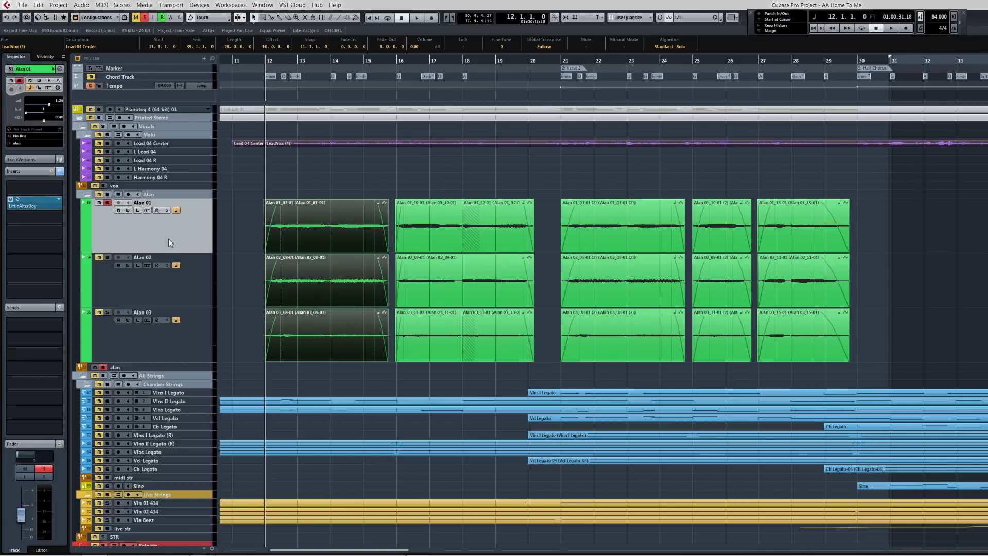
{"action": "left_click", "coordinate": [26, 207]}
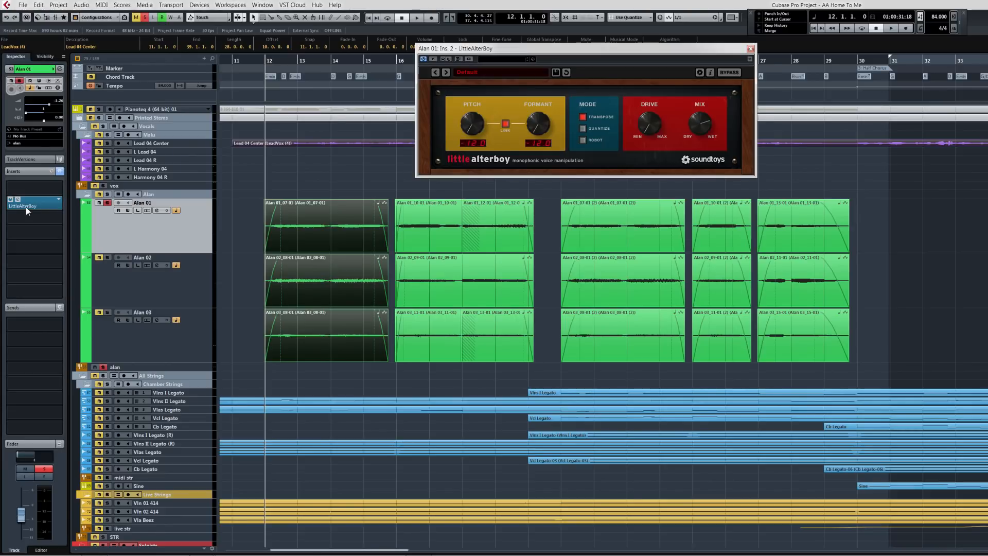
{"action": "key", "text": "space"}
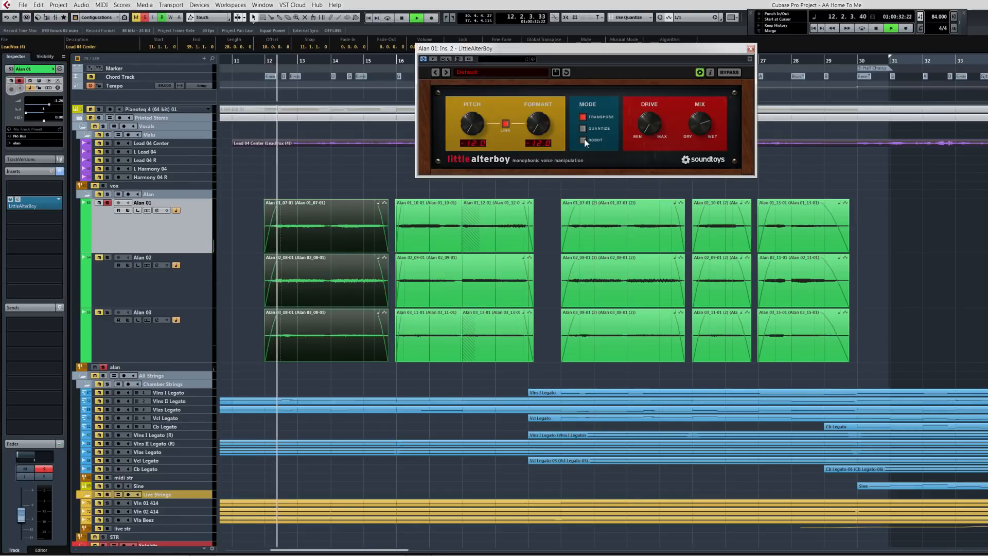
{"action": "key", "text": "space"}
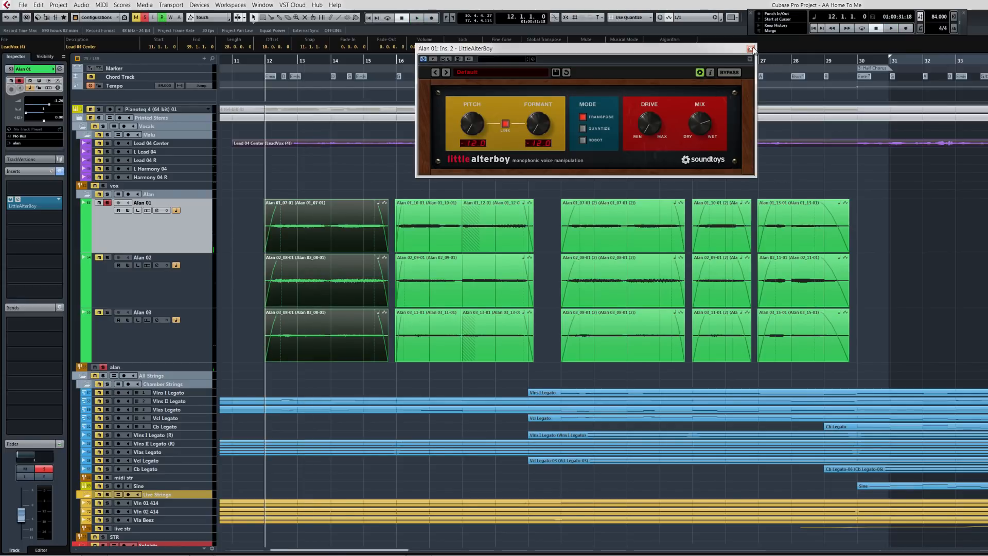
{"action": "left_click", "coordinate": [751, 48]}
Reactivate LittleAlterBoy on the second green vocal track and audition the track while viewing the plug-in's settings
{"action": "left_click", "coordinate": [184, 282]}
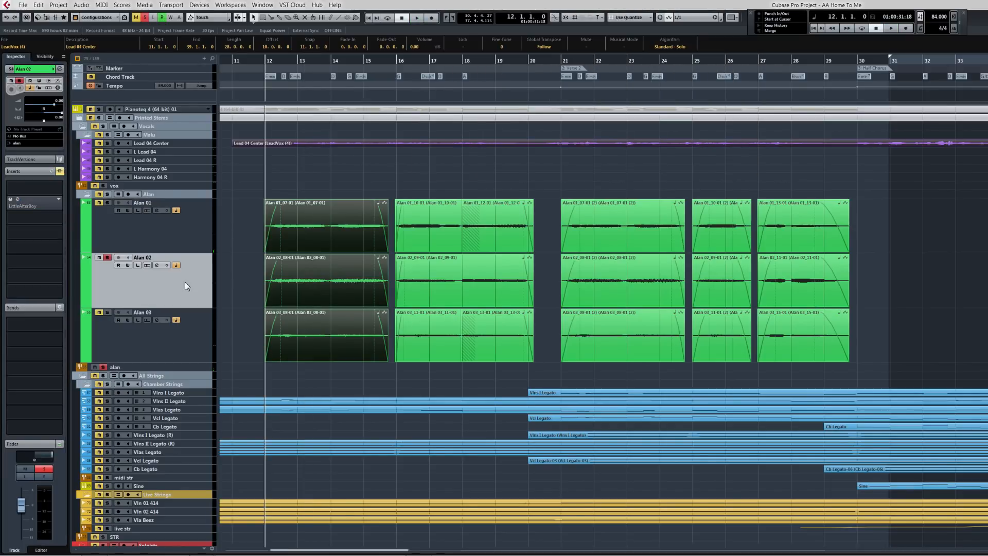
{"action": "left_click", "coordinate": [10, 200]}
{"action": "left_click", "coordinate": [43, 206]}
{"action": "key", "text": "space"}
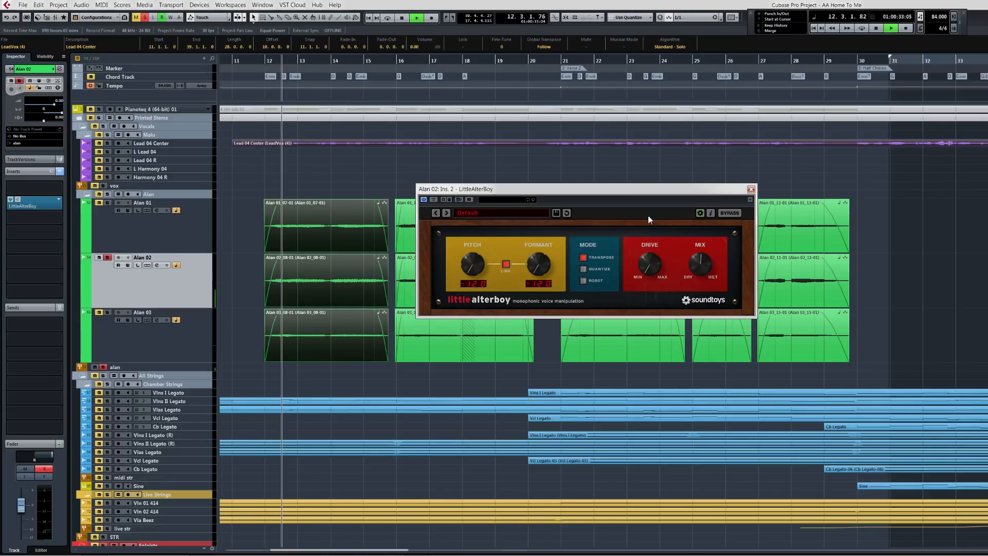
{"action": "key", "text": "space"}
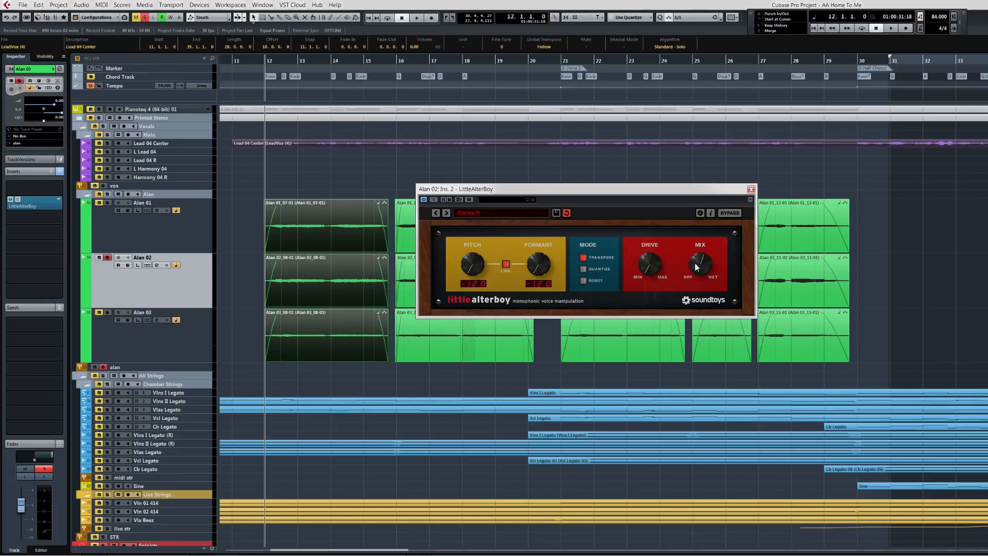
{"action": "left_click", "coordinate": [751, 189]}
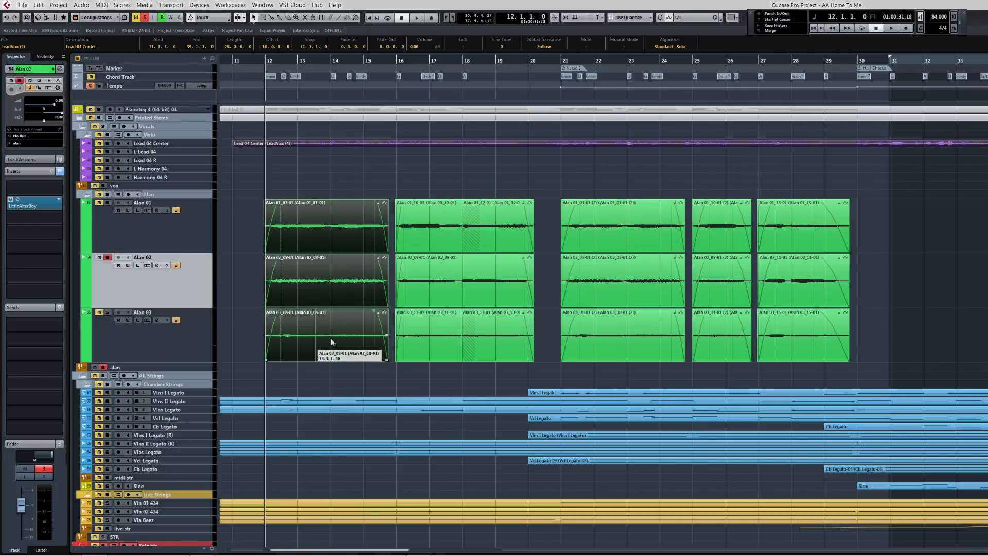
Reactivate LittleAlterBoy on the third green vocal track and audition the track while viewing the plug-in's settings
{"action": "left_click", "coordinate": [183, 342]}
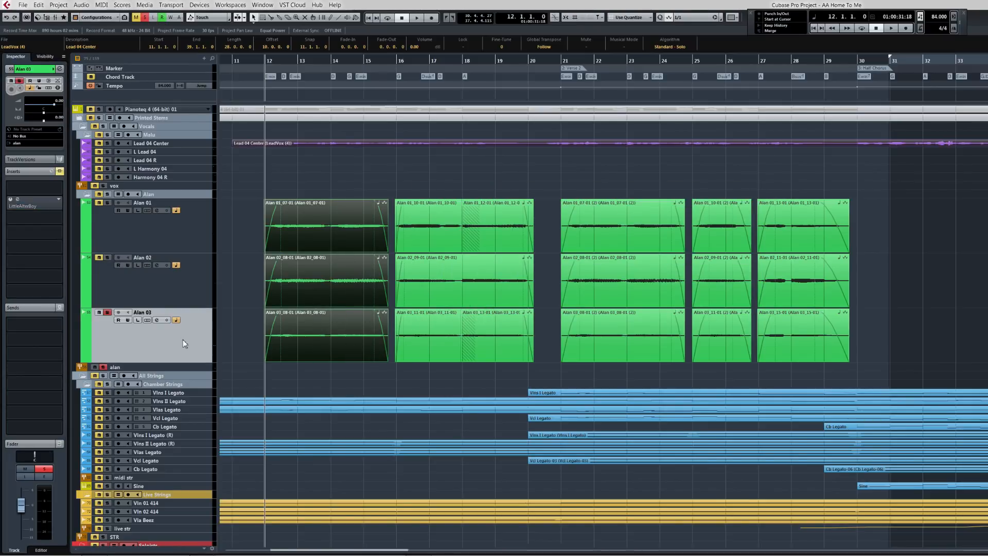
{"action": "left_click", "coordinate": [10, 200]}
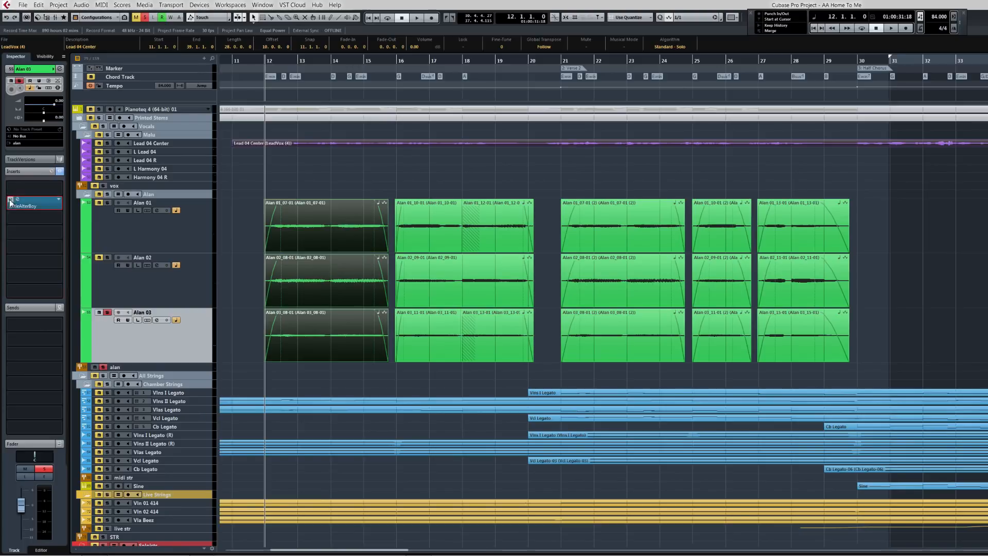
{"action": "left_click", "coordinate": [34, 207]}
{"action": "key", "text": "space"}
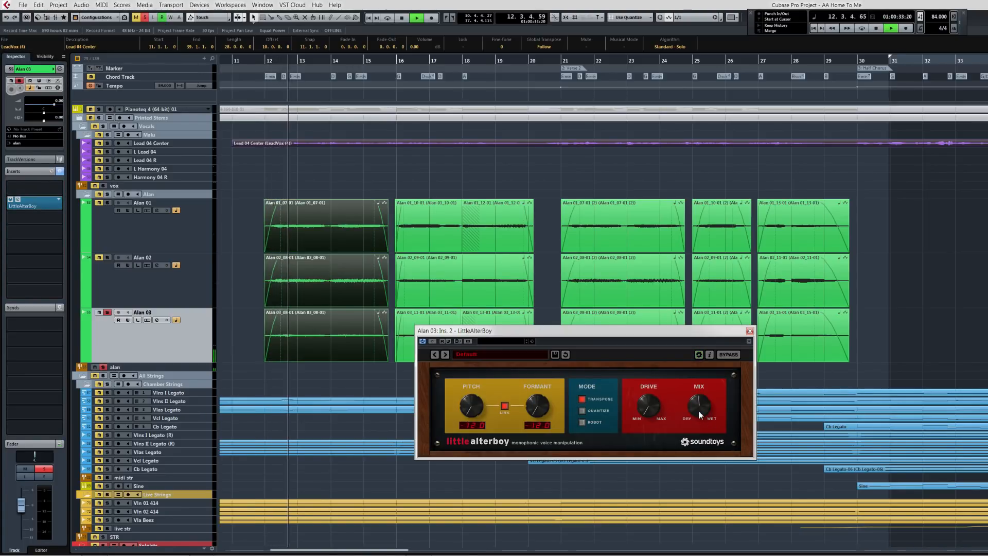
{"action": "key", "text": "space"}
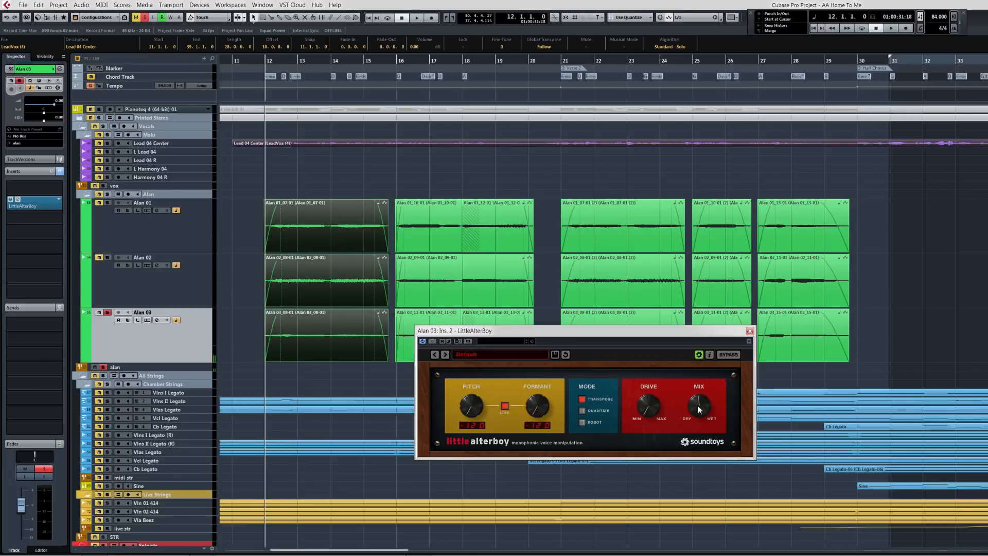
Display the LittleAlterBoy windows of all three green vocal tracks together to compare their settings, then close them all
{"action": "left_click", "coordinate": [172, 296]}
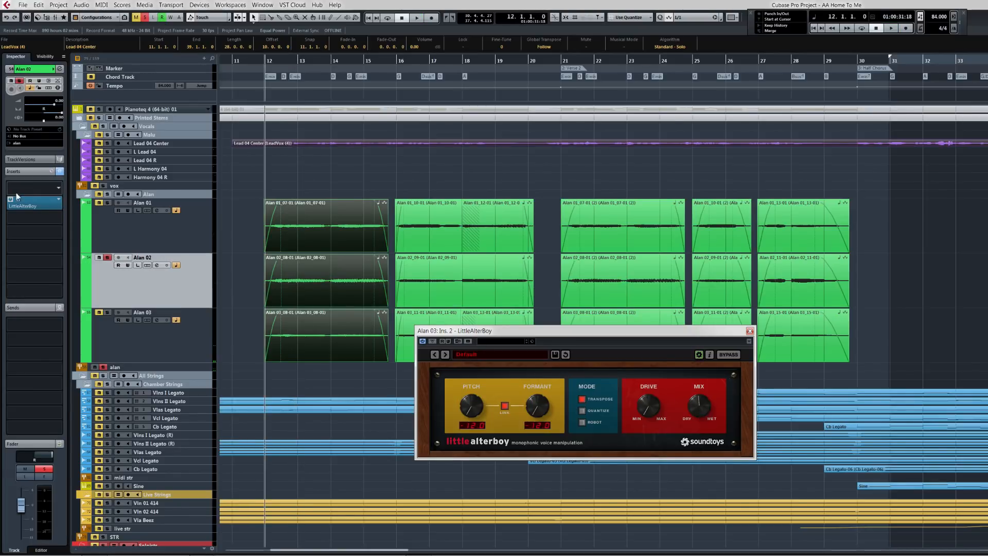
{"action": "left_click", "coordinate": [32, 206]}
{"action": "left_click", "coordinate": [157, 220]}
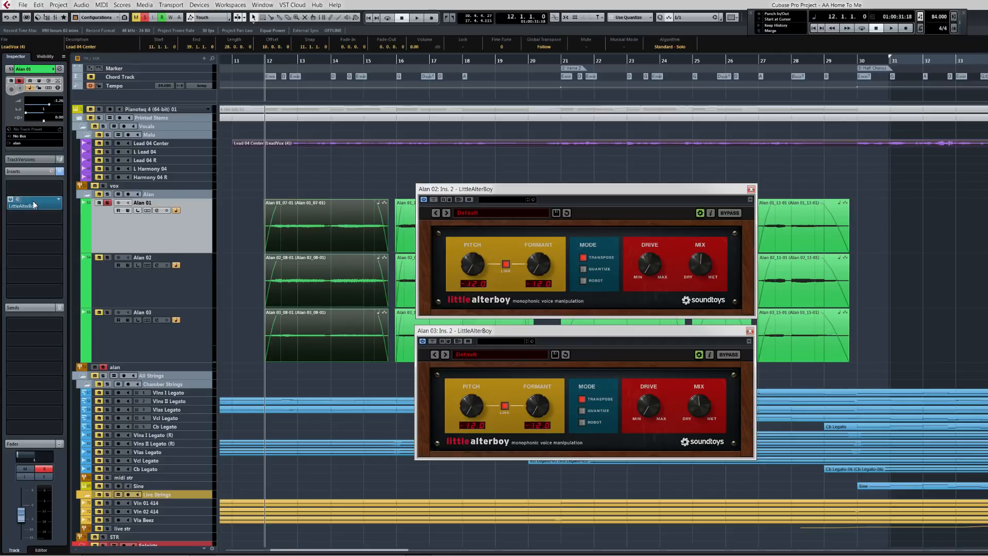
{"action": "left_click", "coordinate": [33, 204]}
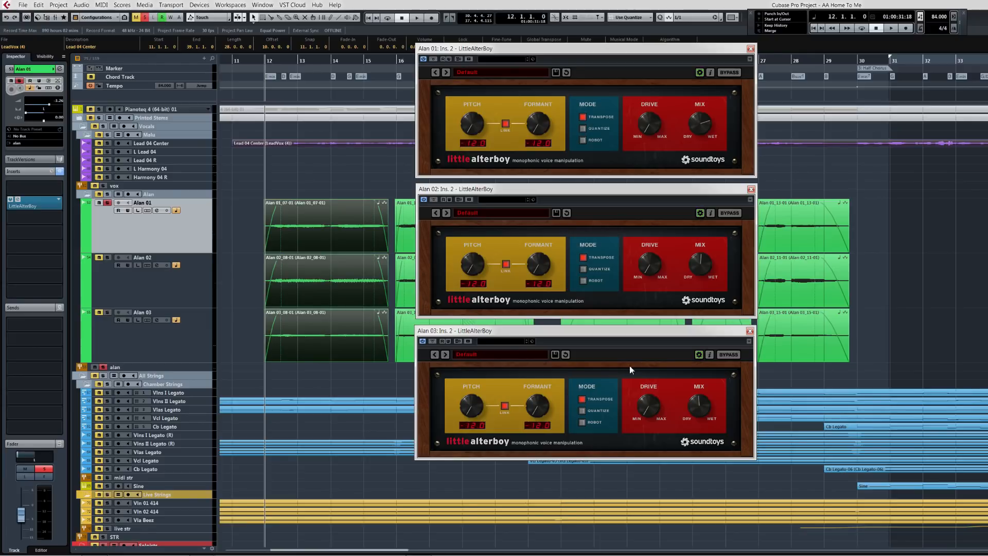
{"action": "key", "text": "ctrl+shift+w"}
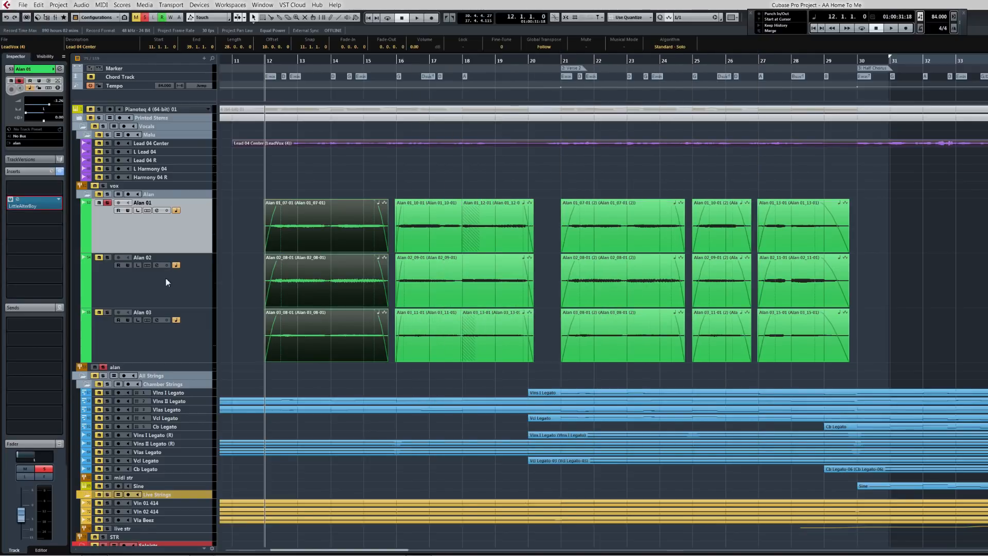
Solo the green vocals' folder and audition their group channel with its UAD Fairchild 670 insert enabled and open
{"action": "left_click", "coordinate": [153, 369]}
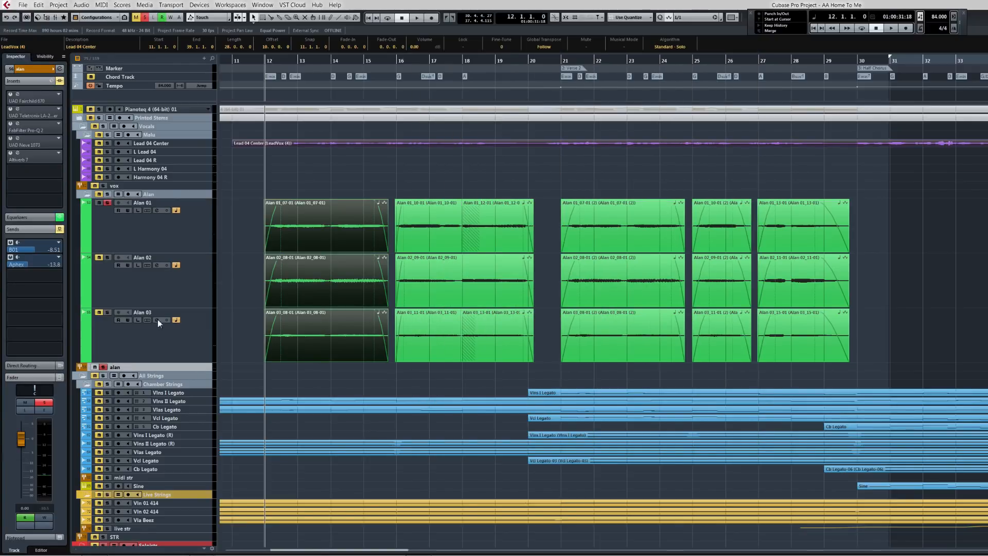
{"action": "left_click", "coordinate": [107, 195]}
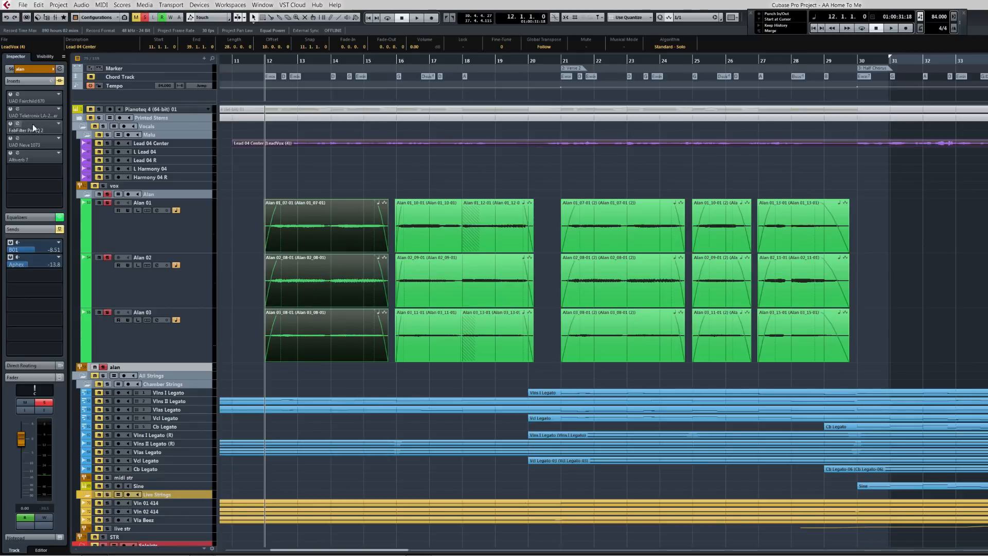
{"action": "left_click", "coordinate": [36, 98]}
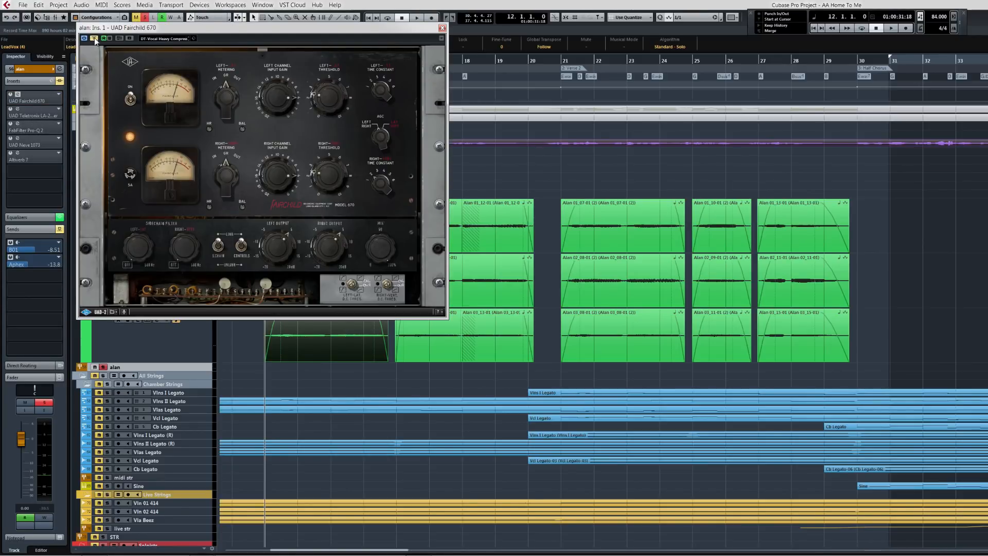
{"action": "key", "text": "space"}
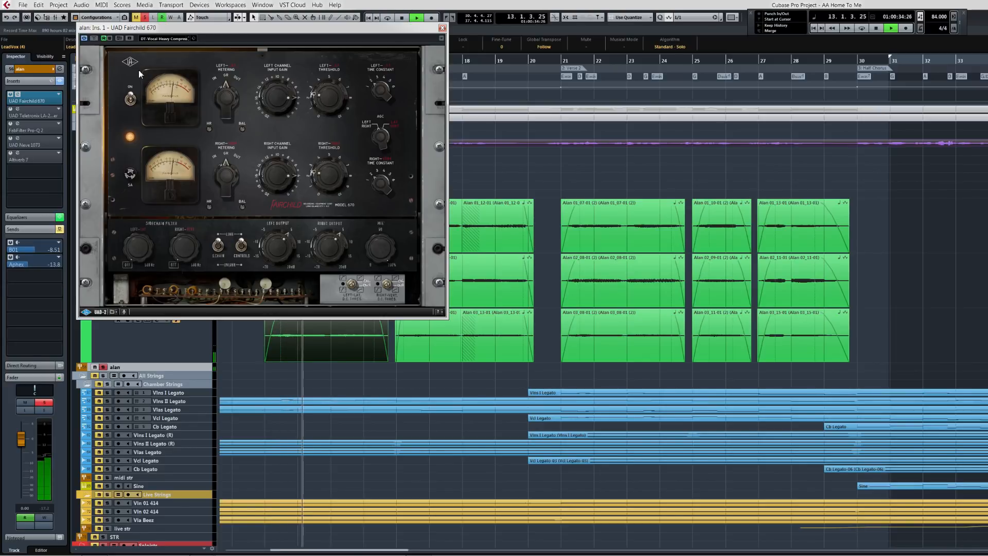
{"action": "key", "text": "space"}
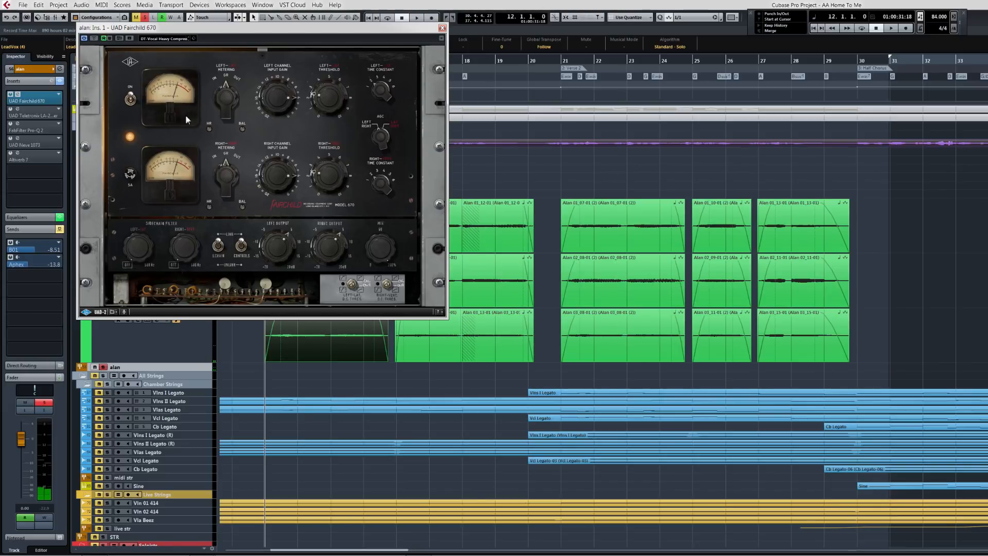
Enable and open the green vocal group's UAD Teletronix LA-2A insert below the Fairchild 670 and audition both compressors together
{"action": "left_click", "coordinate": [30, 113]}
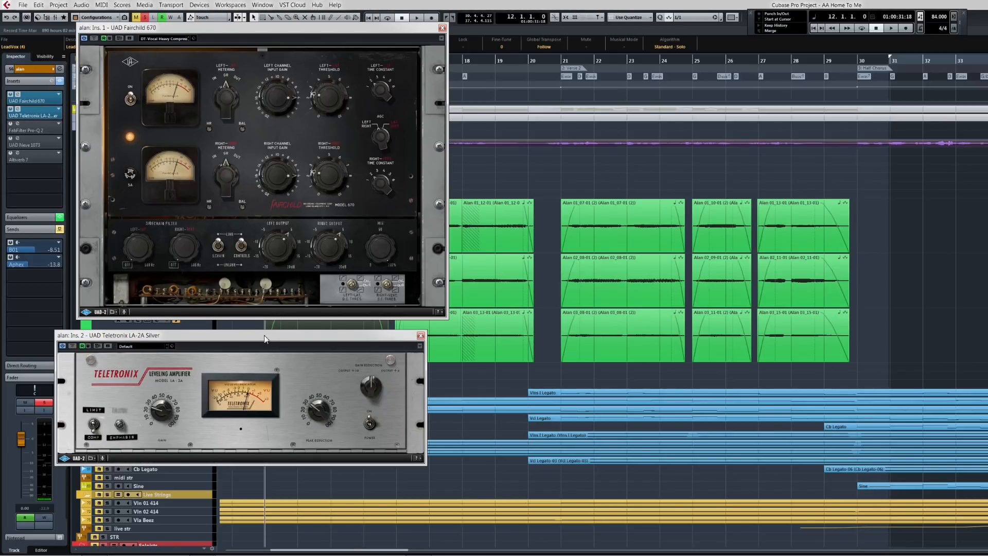
{"action": "left_click_drag", "start_coordinate": [264, 338], "coordinate": [289, 337]}
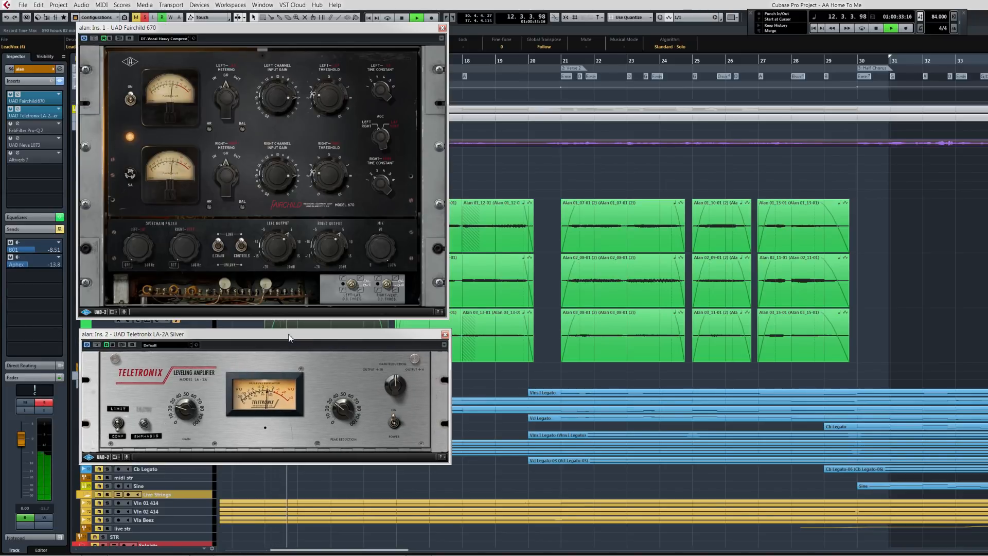
{"action": "key", "text": "space"}
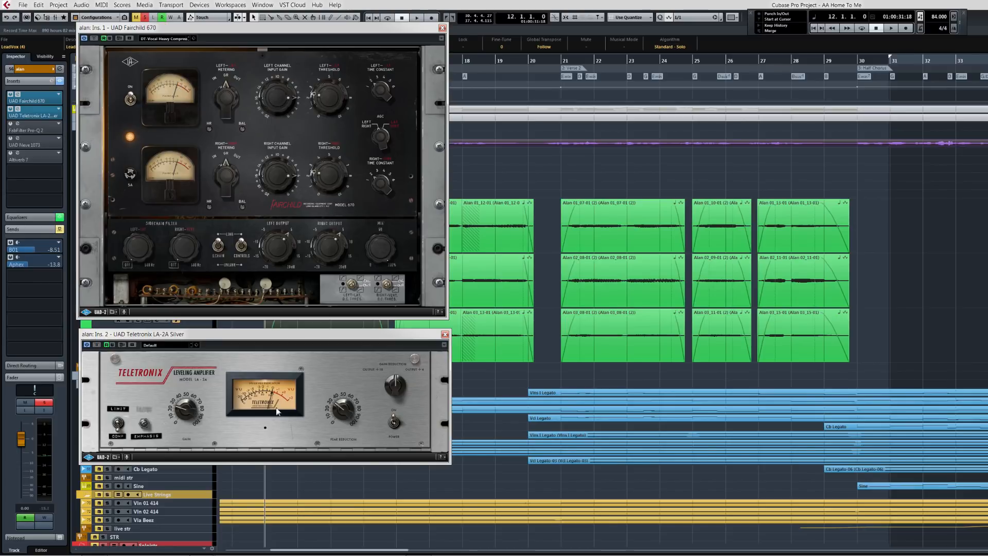
{"action": "key", "text": "space"}
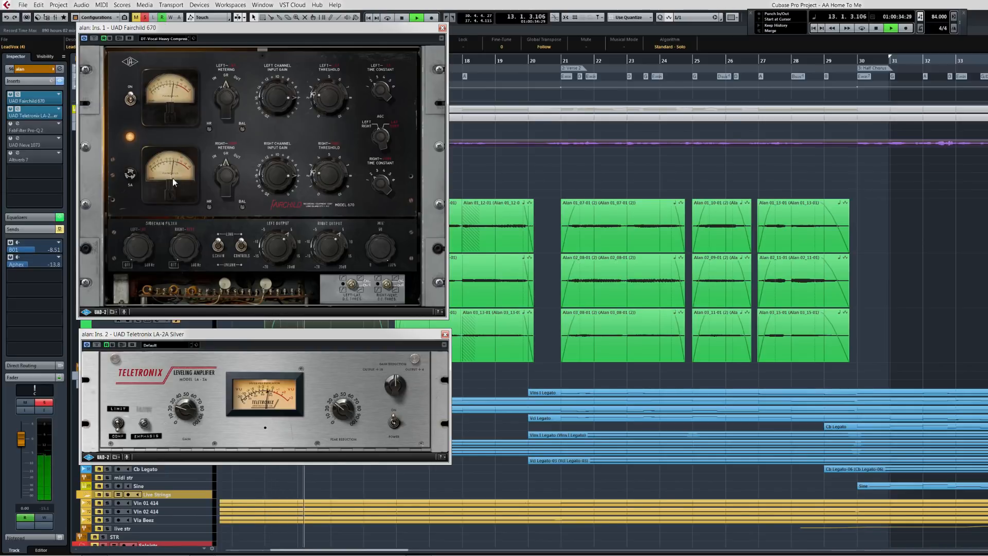
{"action": "key", "text": "space"}
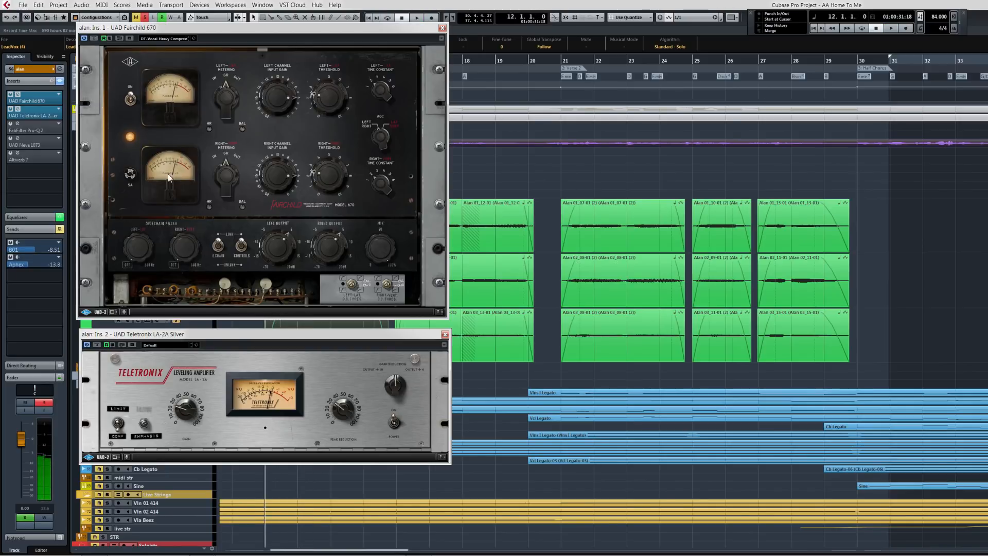
Enable and open the vocal group's FabFilter Pro-Q 2 and UAD Neve 1073 inserts, auditioning the chain with the Neve bypassed and active
{"action": "left_click", "coordinate": [24, 127]}
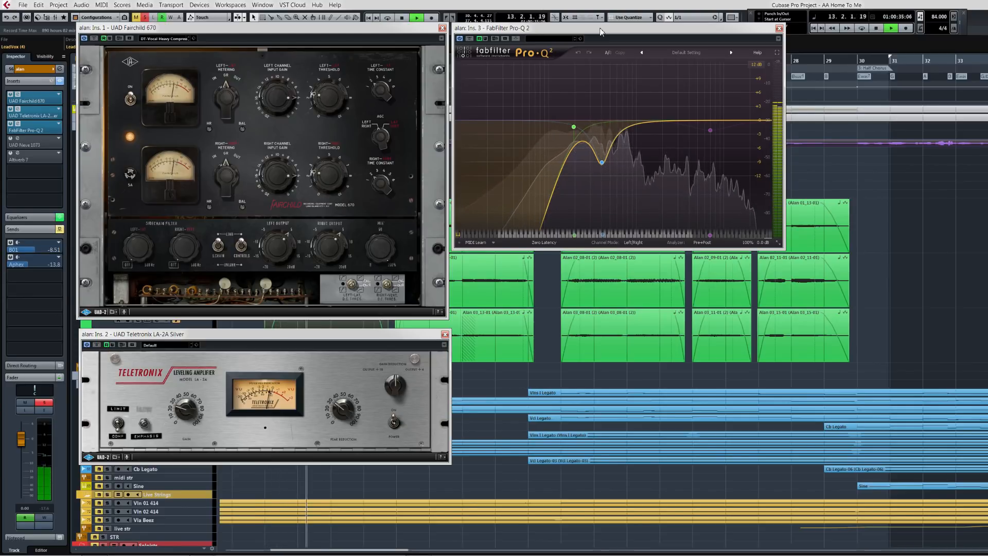
{"action": "key", "text": "space"}
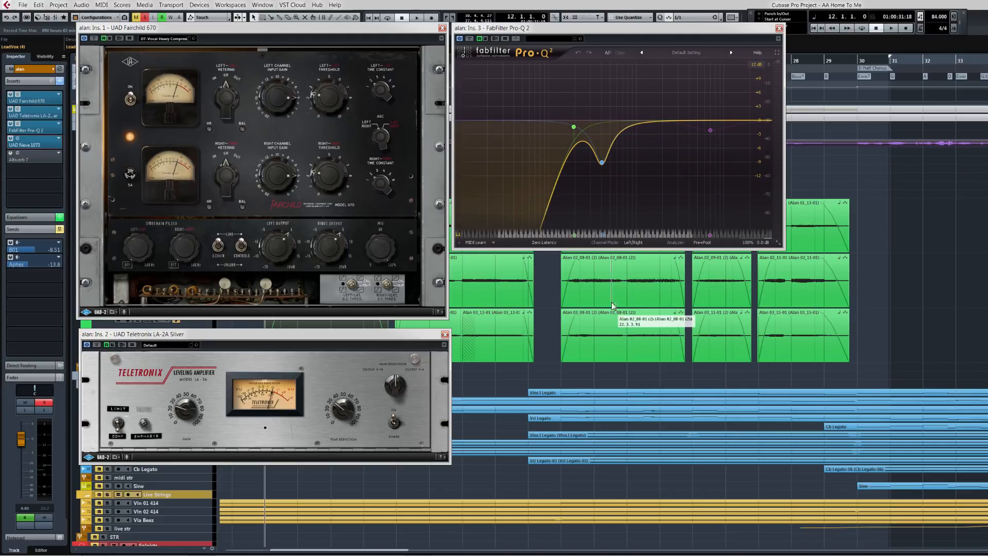
{"action": "left_click", "coordinate": [48, 149]}
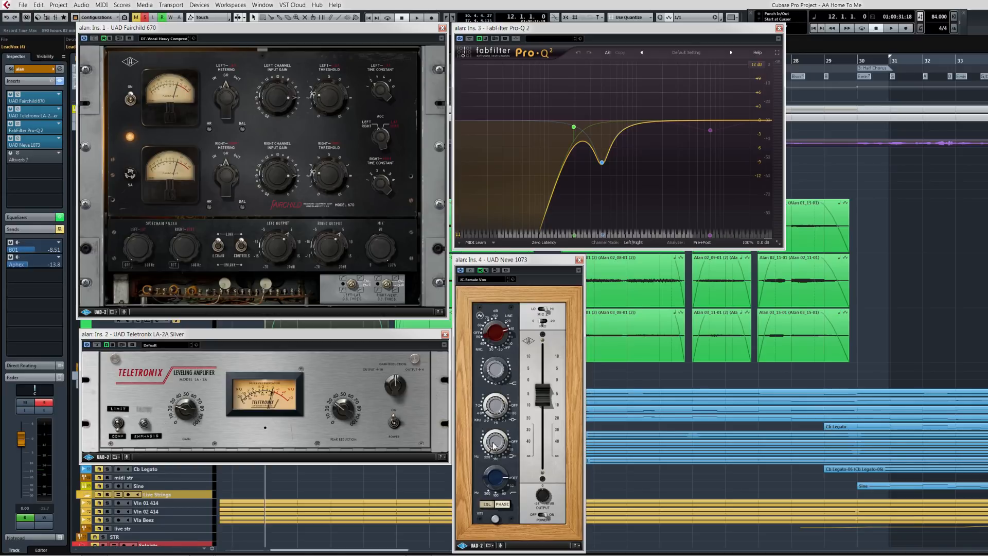
{"action": "left_click", "coordinate": [469, 270]}
{"action": "key", "text": "space"}
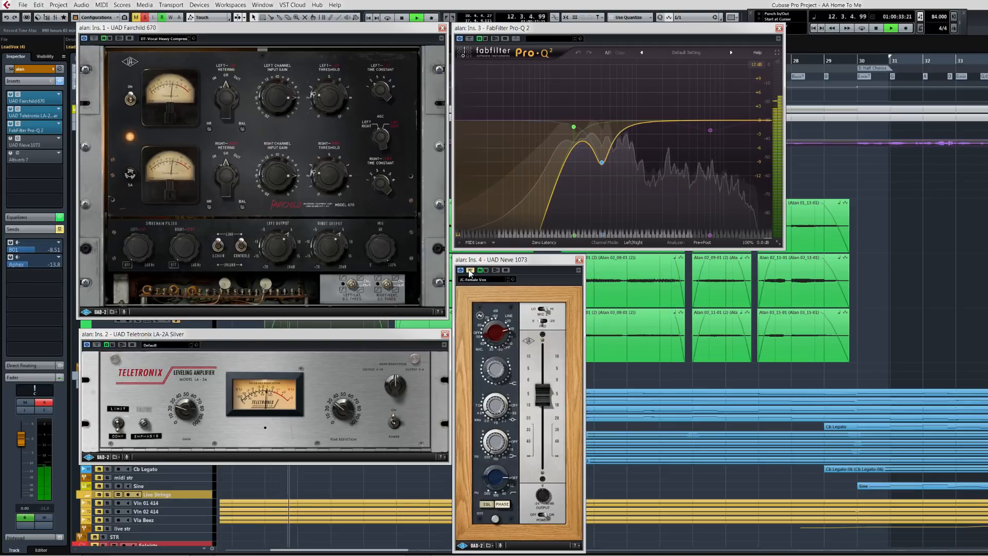
{"action": "key", "text": "space"}
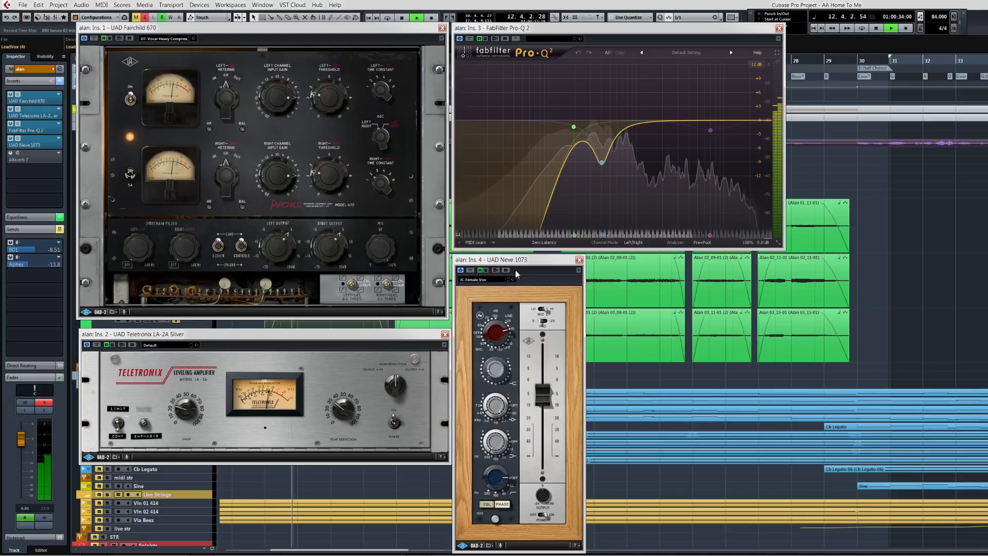
{"action": "key", "text": "space"}
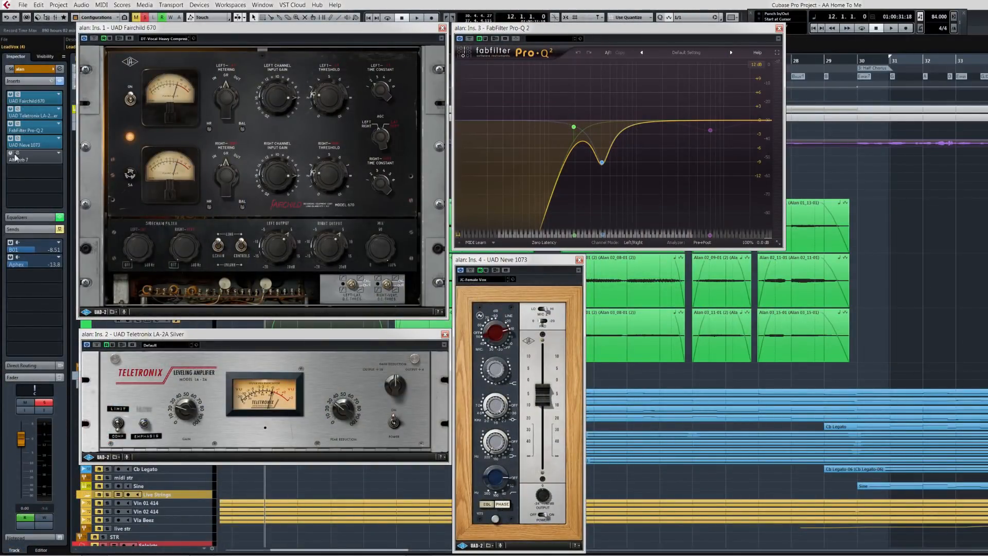
Enable and open the vocal group's Altiverb 7 insert, audition the complete chain, and close all plug-in windows
{"action": "left_click", "coordinate": [10, 153]}
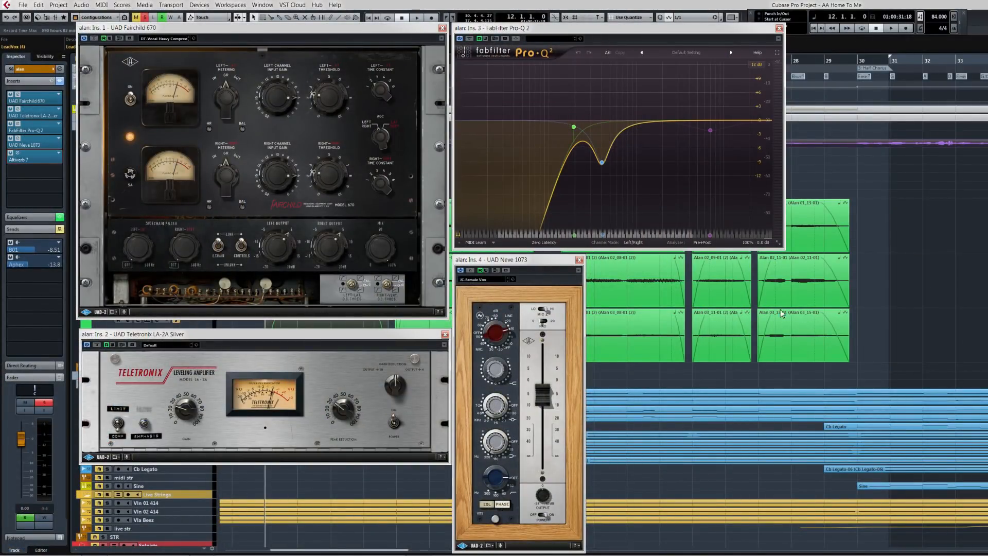
{"action": "left_click_drag", "start_coordinate": [767, 265], "coordinate": [764, 266]}
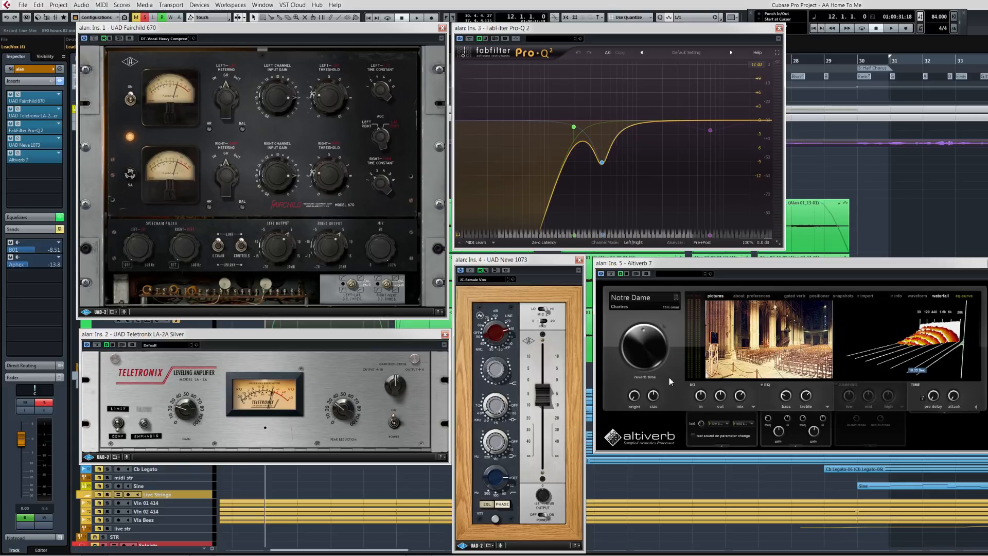
{"action": "mouse_move", "coordinate": [650, 336]}
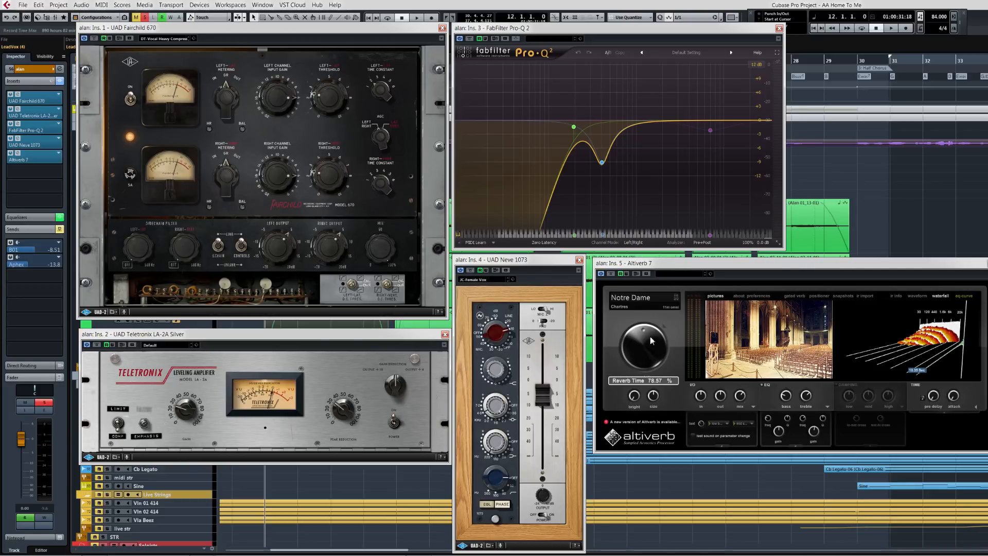
{"action": "key", "text": "space"}
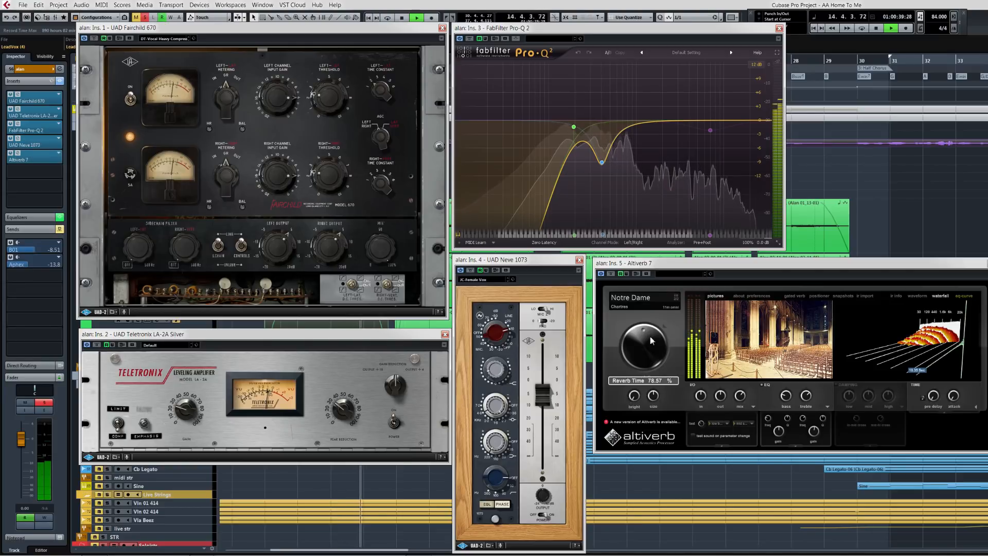
{"action": "key", "text": "space"}
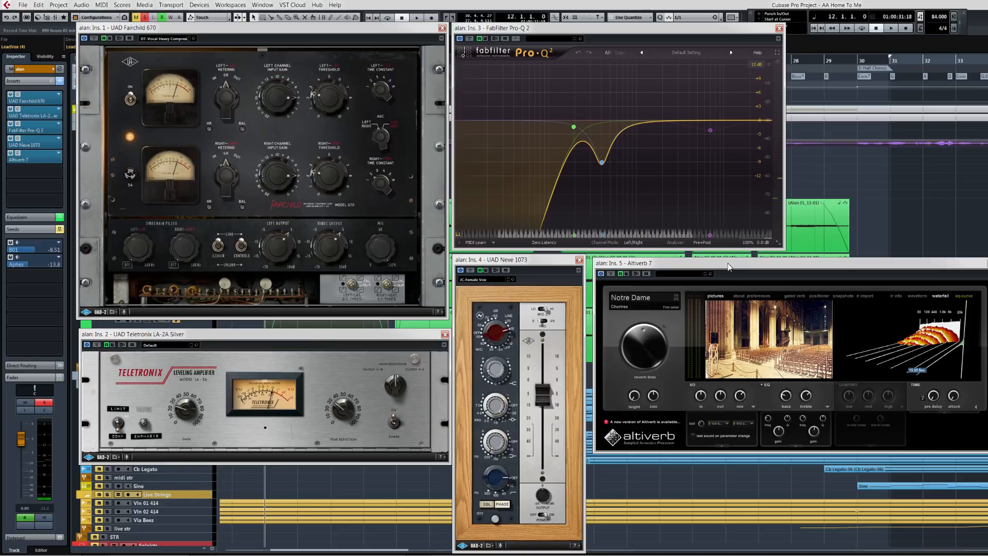
{"action": "key", "text": "ctrl+shift+w"}
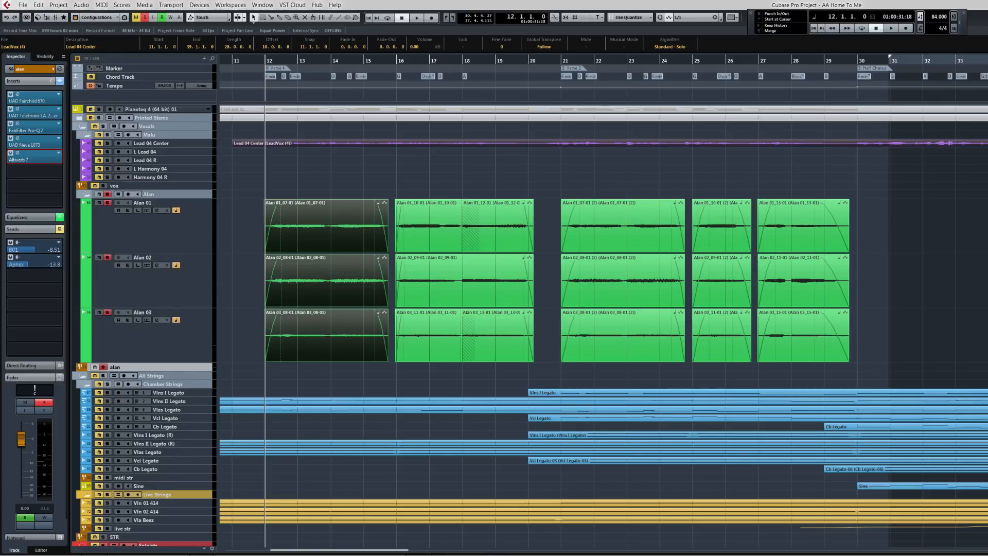
Clear all solos and play the break from just before bar 37 to hear the green vocals in the full mix
{"action": "scroll", "coordinate": [869, 248], "scroll_direction": "right", "scroll_amount": 10}
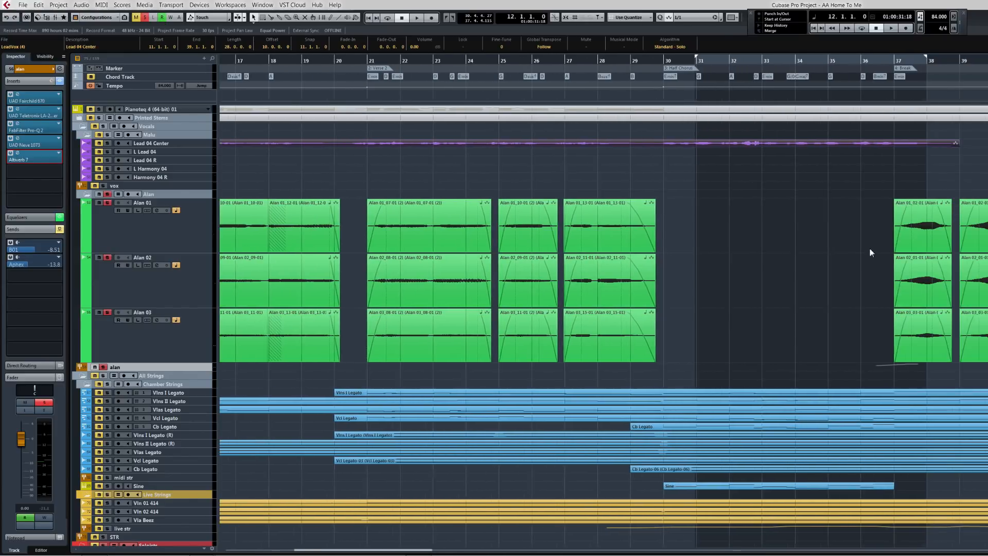
{"action": "scroll", "coordinate": [680, 262], "scroll_direction": "right", "scroll_amount": 7}
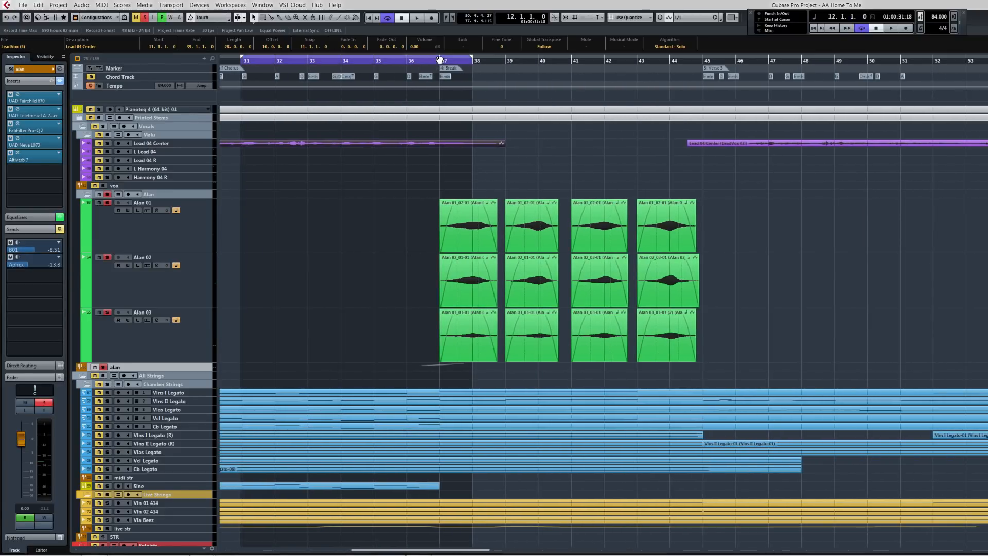
{"action": "key", "text": "s"}
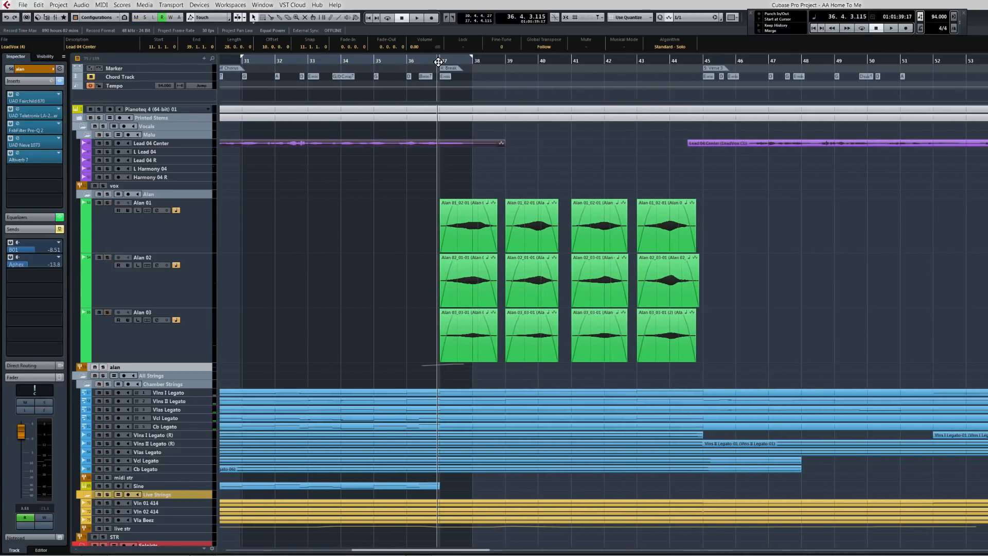
{"action": "key", "text": "space"}
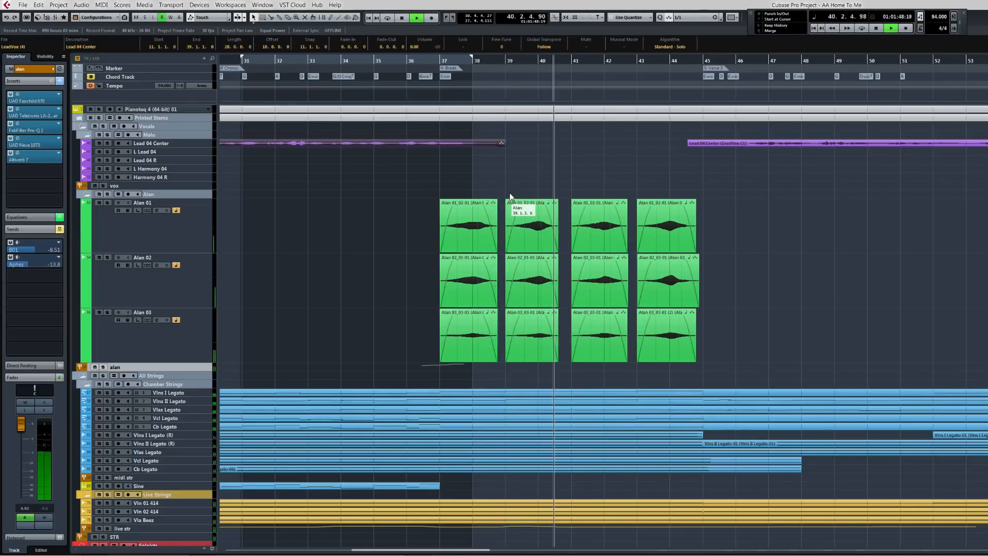
{"action": "key", "text": "space"}
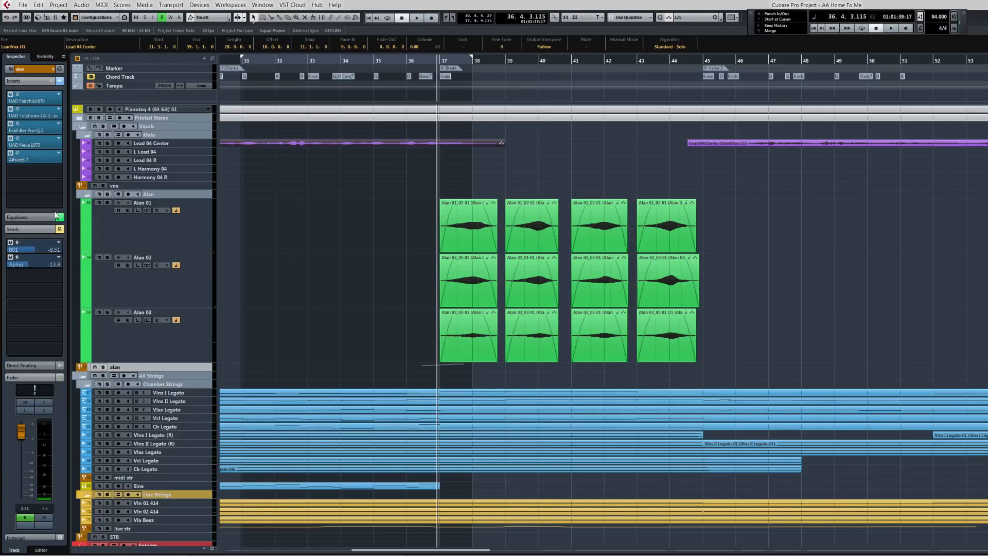
Solo the green vocals' folder and audition its clips in the break from just before bar 37
{"action": "left_click", "coordinate": [108, 194]}
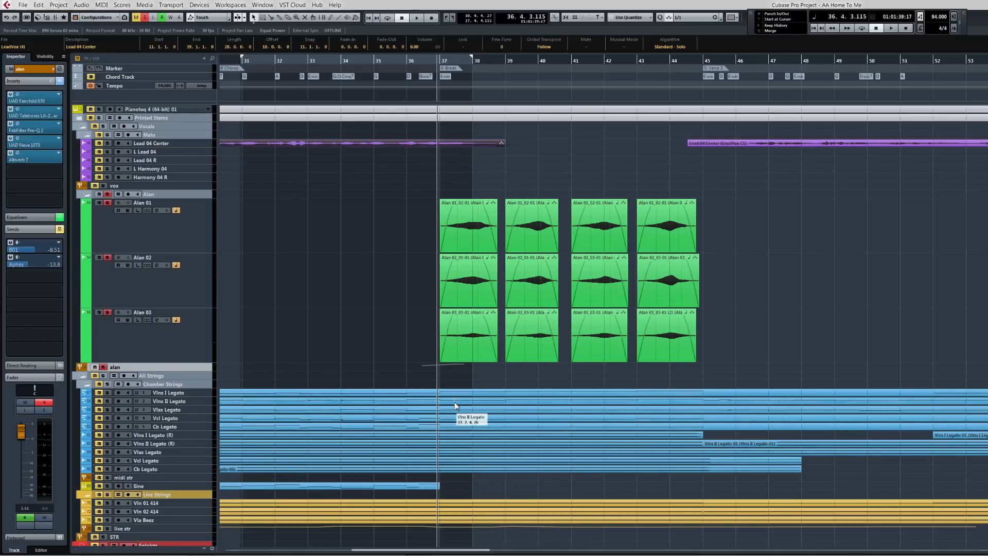
{"action": "key", "text": "space"}
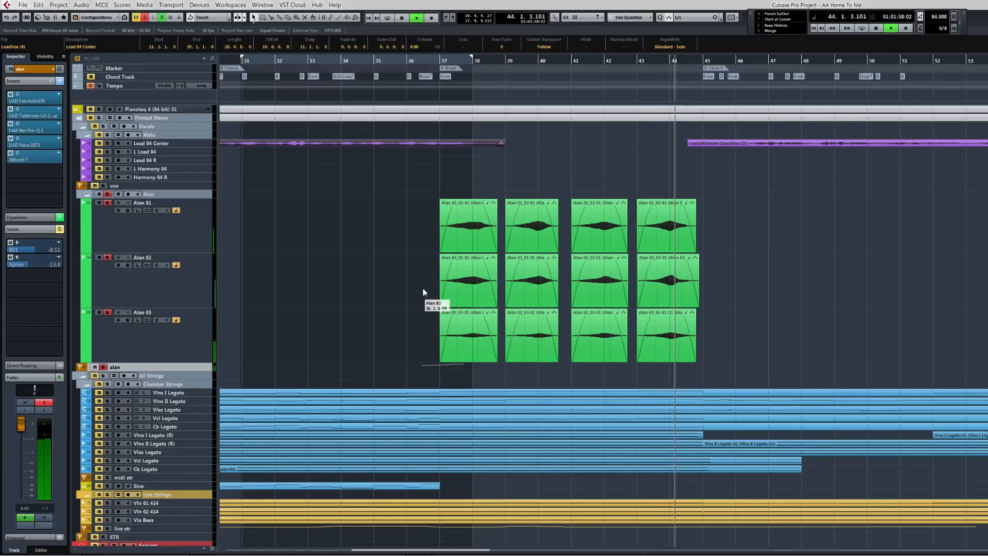
{"action": "key", "text": "space"}
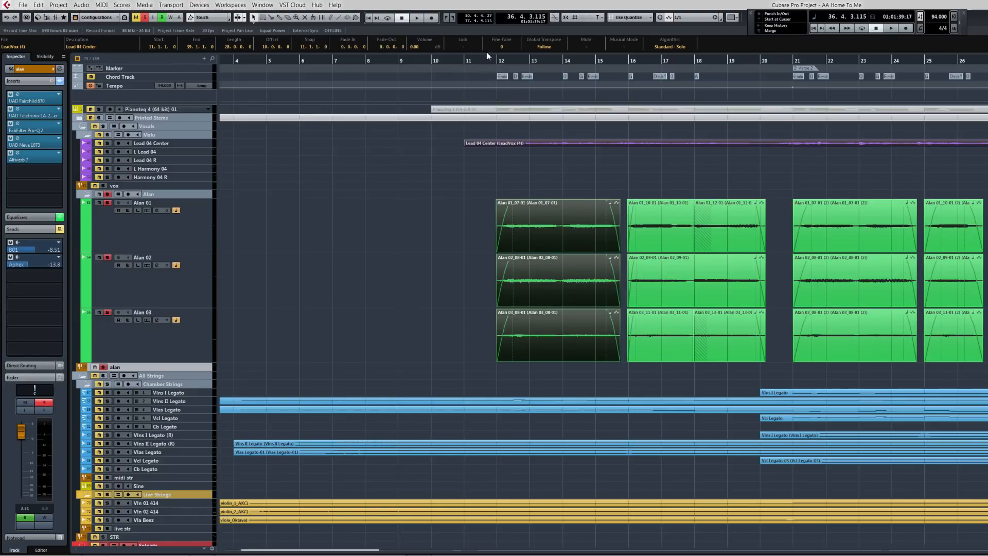
Solo the whole Vocals folder and audition the lead and green vocals together from late in bar 11
{"action": "left_click", "coordinate": [489, 58]}
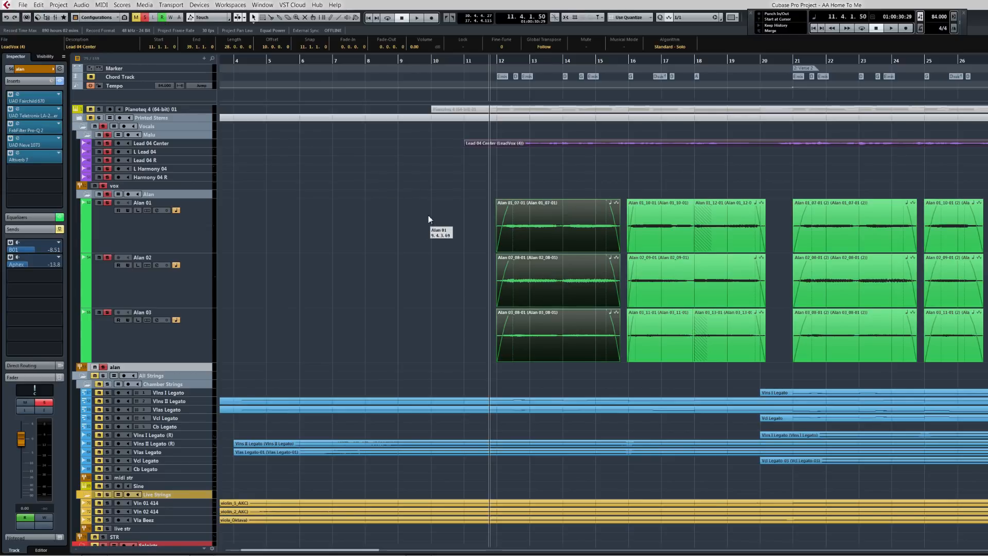
{"action": "key", "text": "space"}
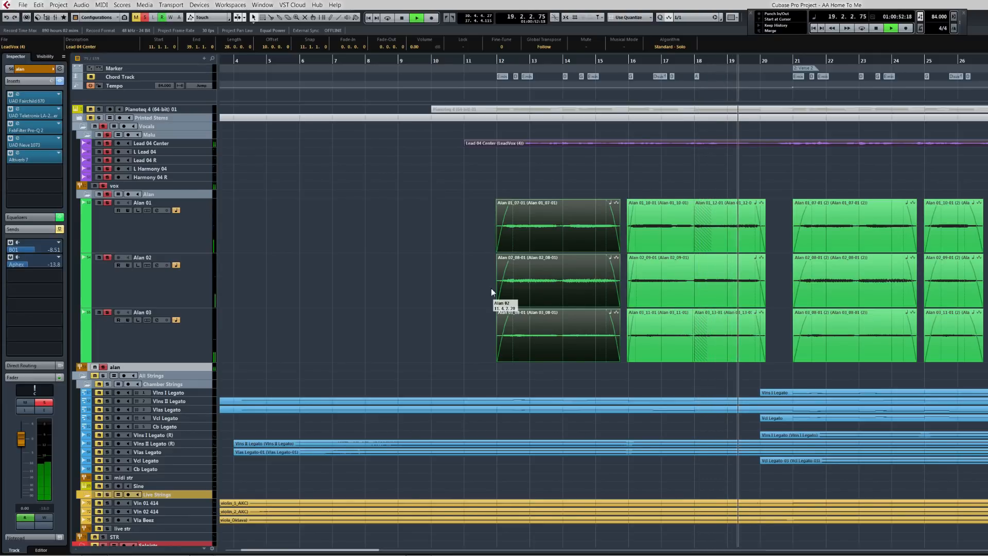
{"action": "key", "text": "space"}
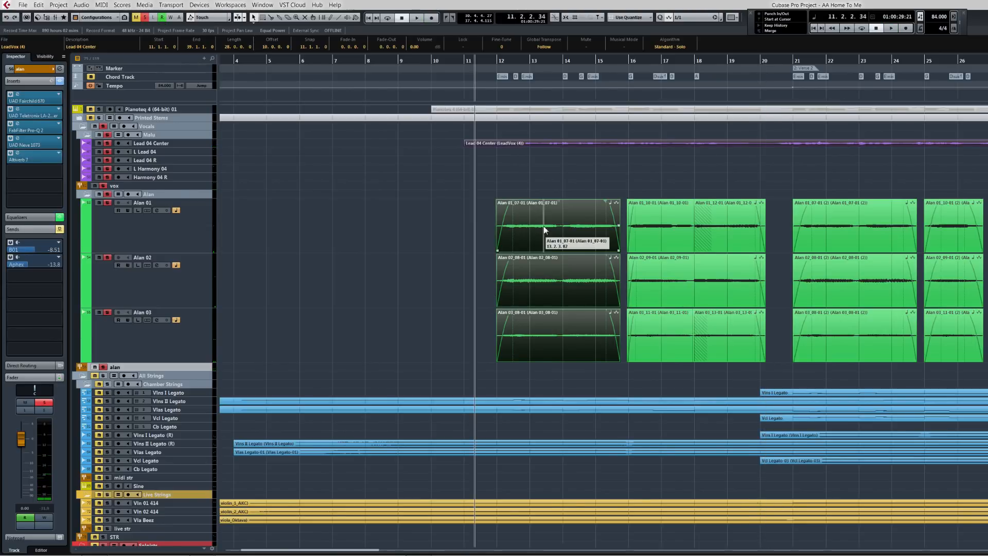
Show the song overview with compact tracks, and select the lead, harmony and green guest vocal clips in turn to point them out
{"action": "key", "text": "g"}
{"action": "key", "text": "g"}
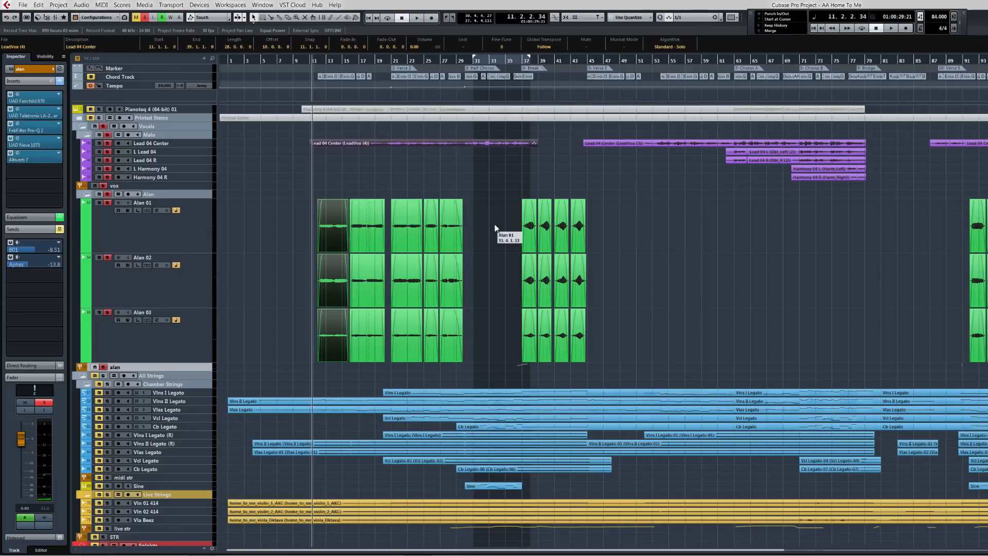
{"action": "key", "text": "alt+Up"}
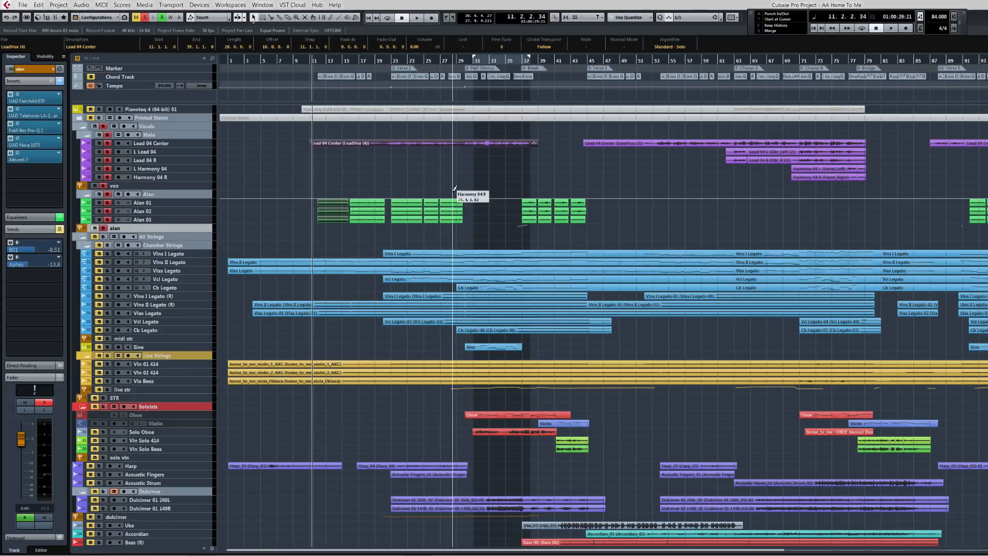
{"action": "left_click", "coordinate": [623, 145]}
{"action": "left_click", "coordinate": [745, 162]}
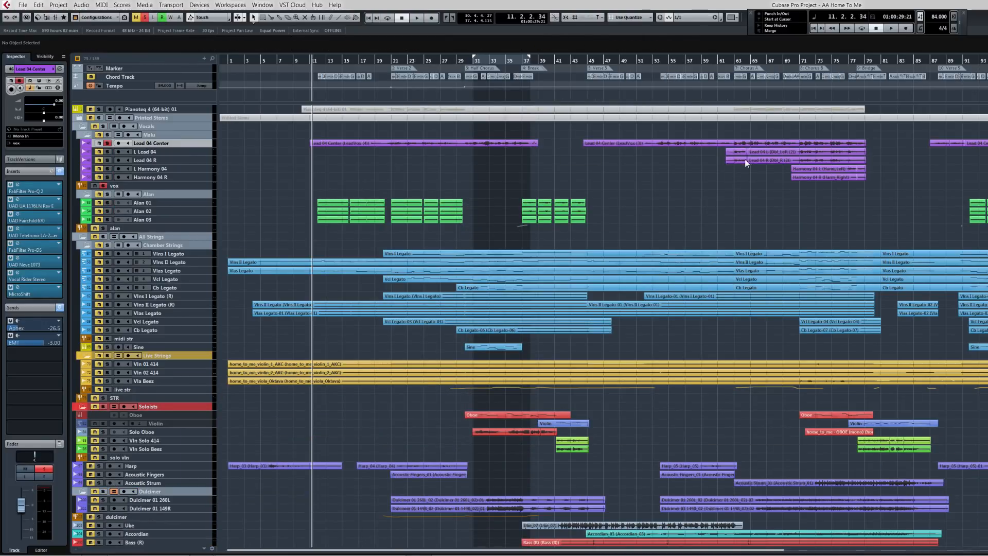
{"action": "left_click_drag", "start_coordinate": [759, 162], "coordinate": [808, 177]}
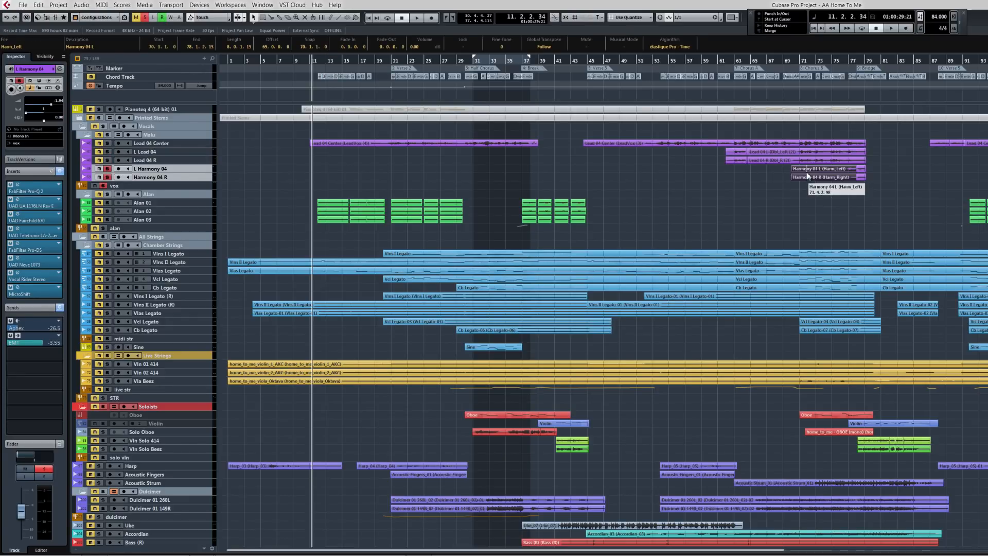
{"action": "left_click", "coordinate": [316, 206]}
{"action": "left_click_drag", "start_coordinate": [303, 199], "coordinate": [606, 224]}
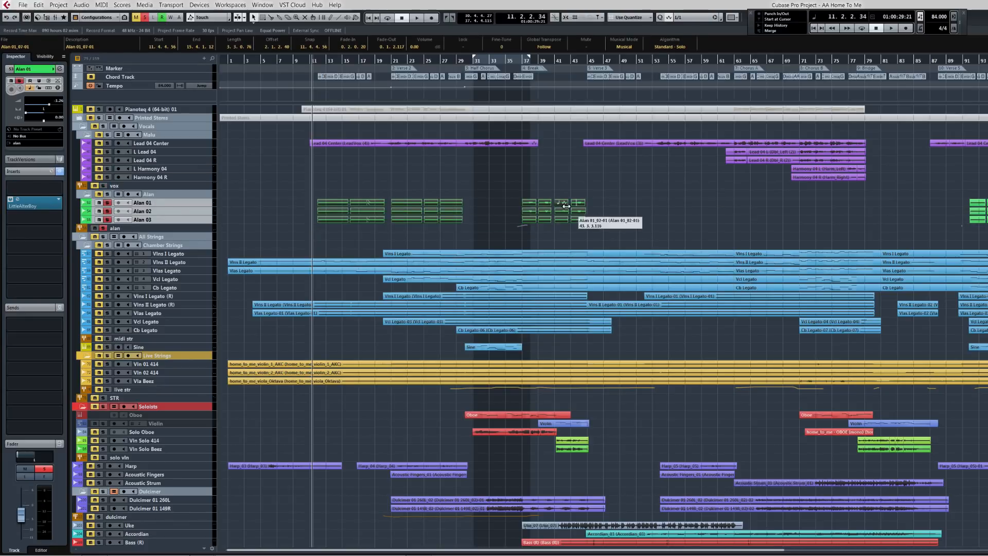
Solo the Solo Oboe track in the Soloists folder and select its first recorded part
{"action": "left_click", "coordinate": [164, 431]}
{"action": "scroll", "coordinate": [228, 451], "scroll_direction": "down", "scroll_amount": 5}
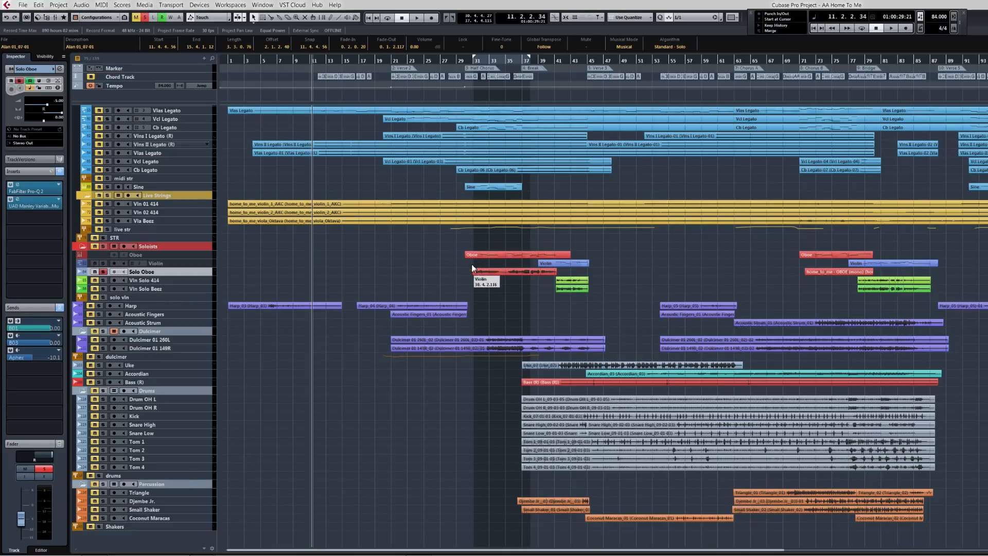
{"action": "left_click_drag", "start_coordinate": [473, 272], "coordinate": [553, 280]}
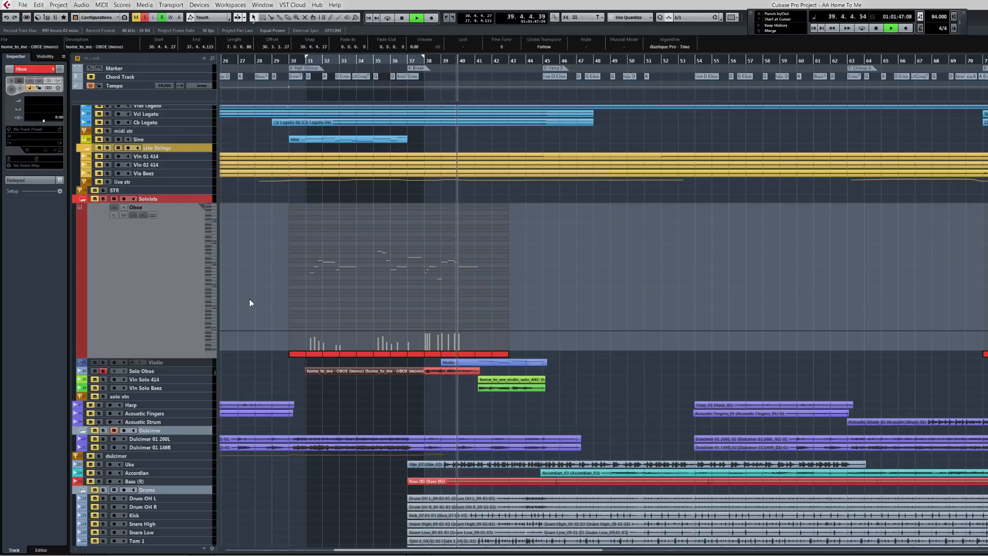
Stop playback and select the recorded Solo Oboe track to compare its waveform with the MIDI Oboe part
{"action": "key", "text": "space"}
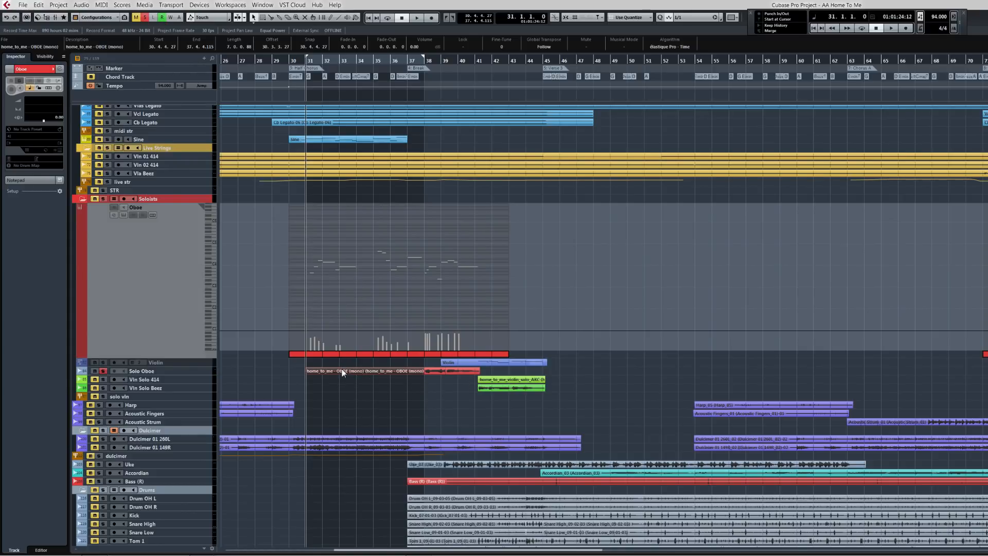
{"action": "left_click", "coordinate": [183, 370]}
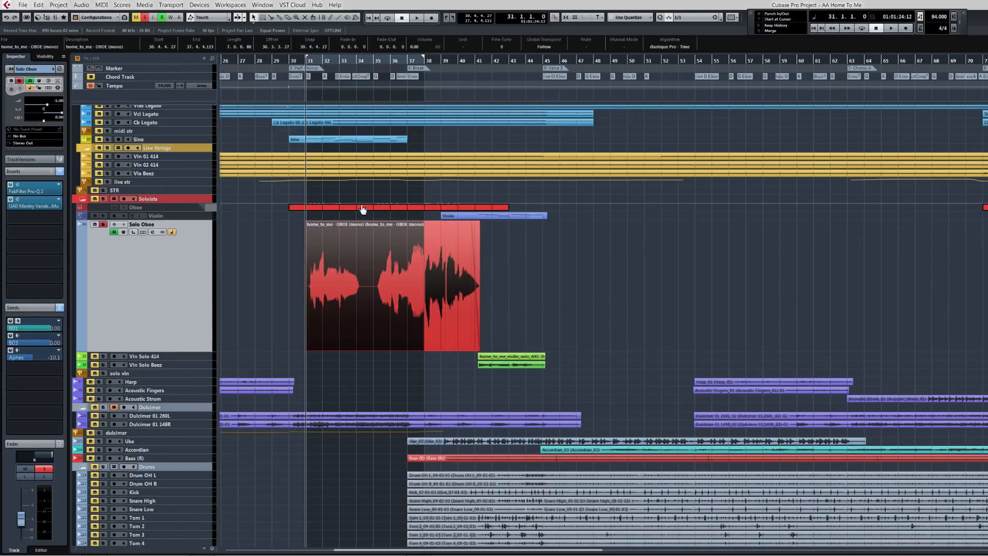
{"action": "left_click", "coordinate": [188, 210]}
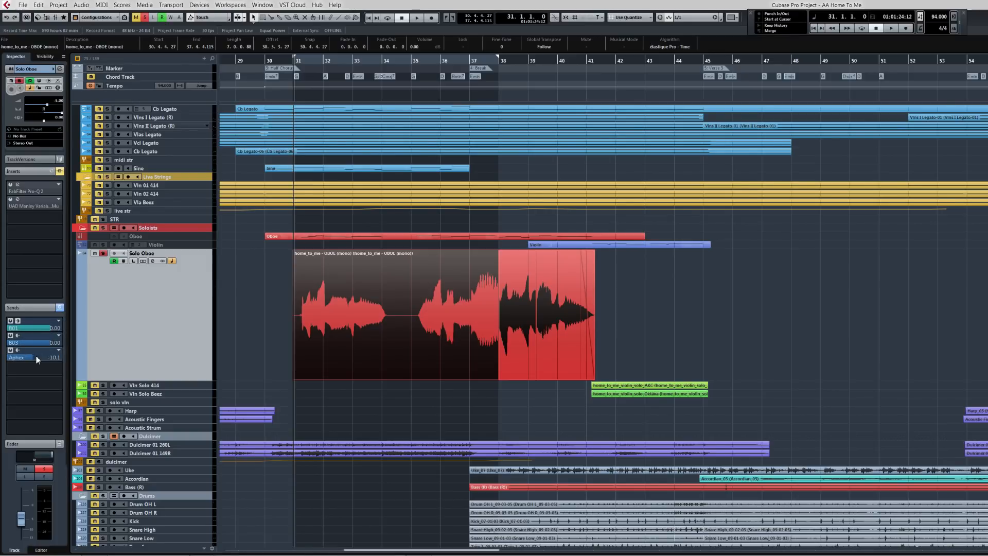
Turn off all three sends on the Solo Oboe track and audition the dry recording from bar 31
{"action": "left_click", "coordinate": [9, 321]}
{"action": "left_click", "coordinate": [10, 336]}
{"action": "left_click", "coordinate": [10, 351]}
{"action": "left_click", "coordinate": [309, 338]}
{"action": "key", "text": "space"}
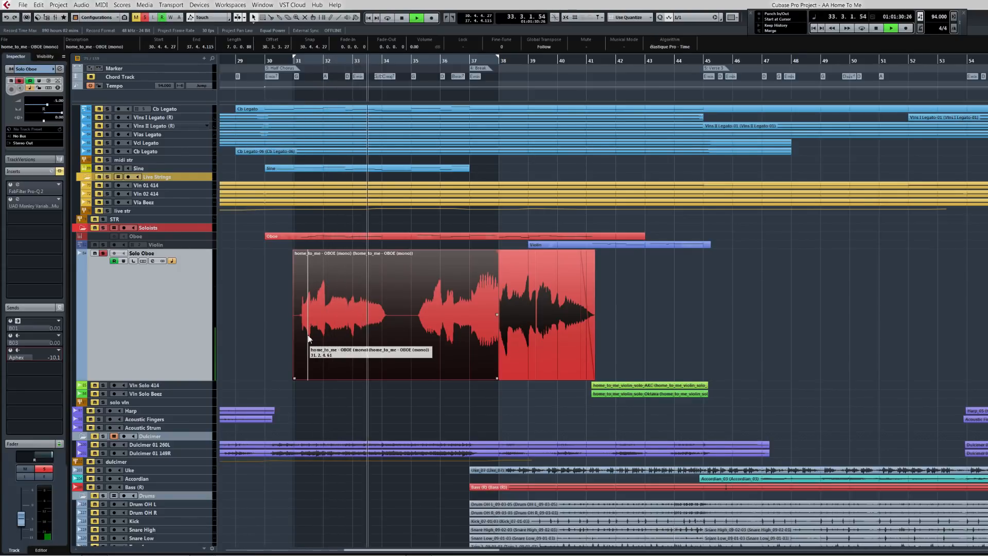
{"action": "key", "text": "space"}
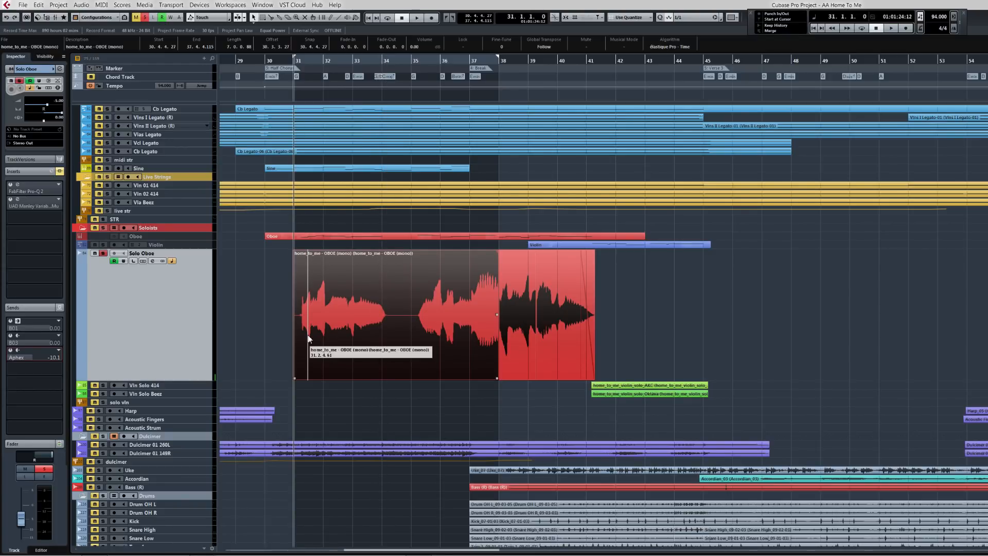
Turn the Solo Oboe's first send back on and audition the part with it from bar 31
{"action": "left_click", "coordinate": [353, 321]}
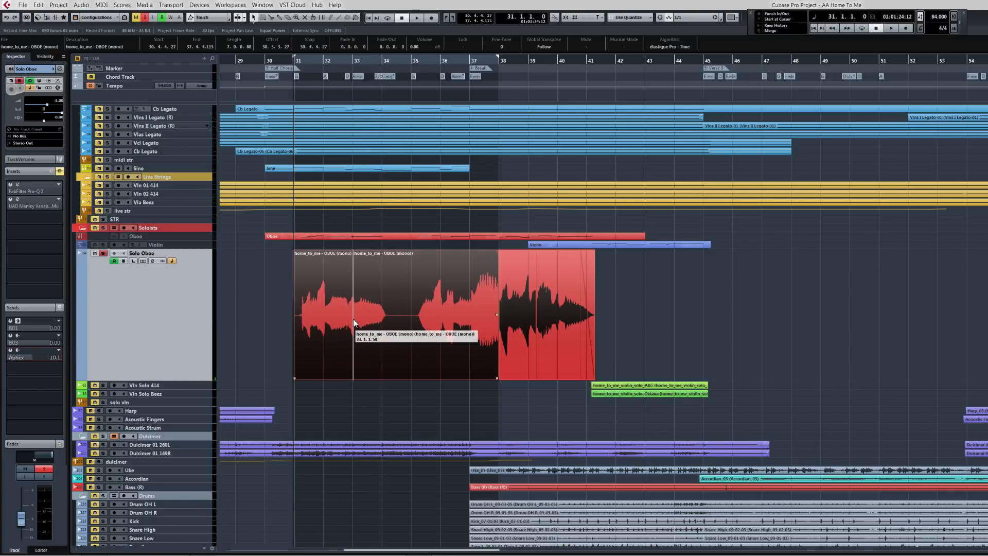
{"action": "key", "text": "ctrl+z"}
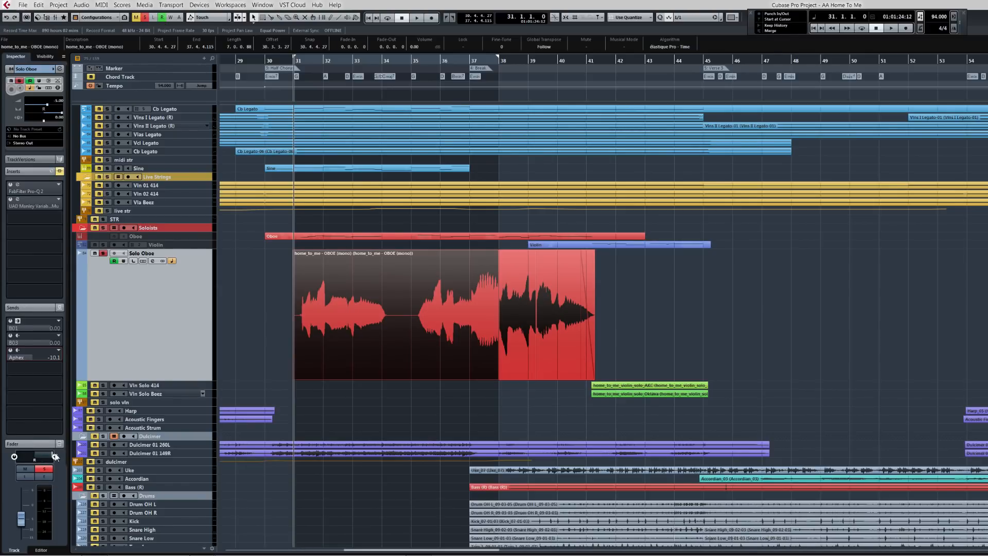
{"action": "left_click", "coordinate": [10, 320]}
{"action": "key", "text": "space"}
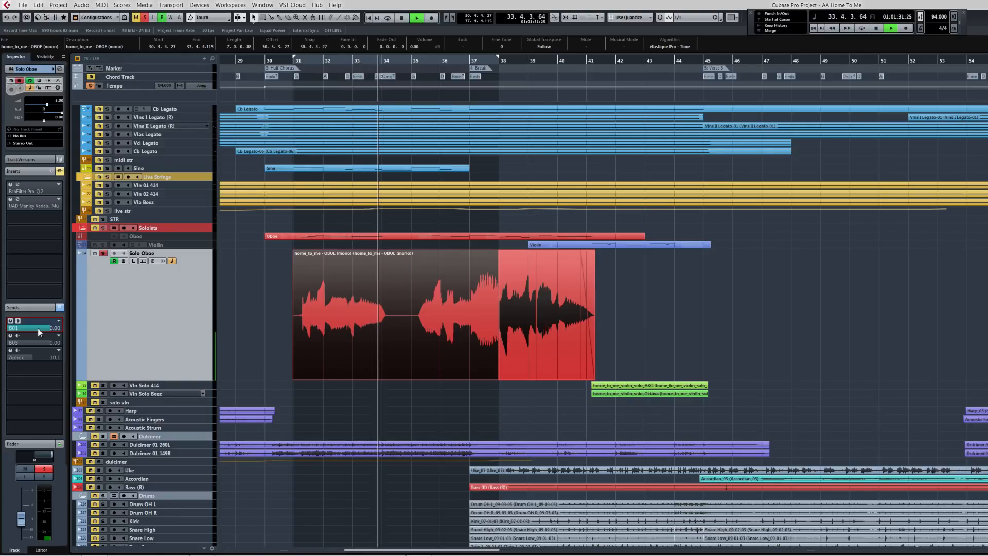
{"action": "key", "text": "space"}
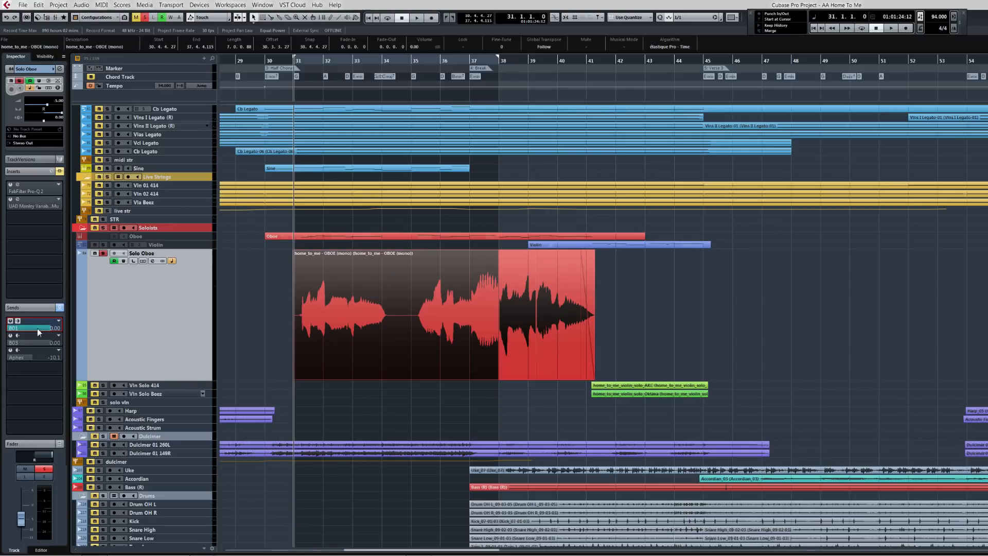
Reactivate the Solo Oboe's second send and its Aphex send one after the other, auditioning from bar 31 after each
{"action": "left_click", "coordinate": [11, 335]}
{"action": "key", "text": "space"}
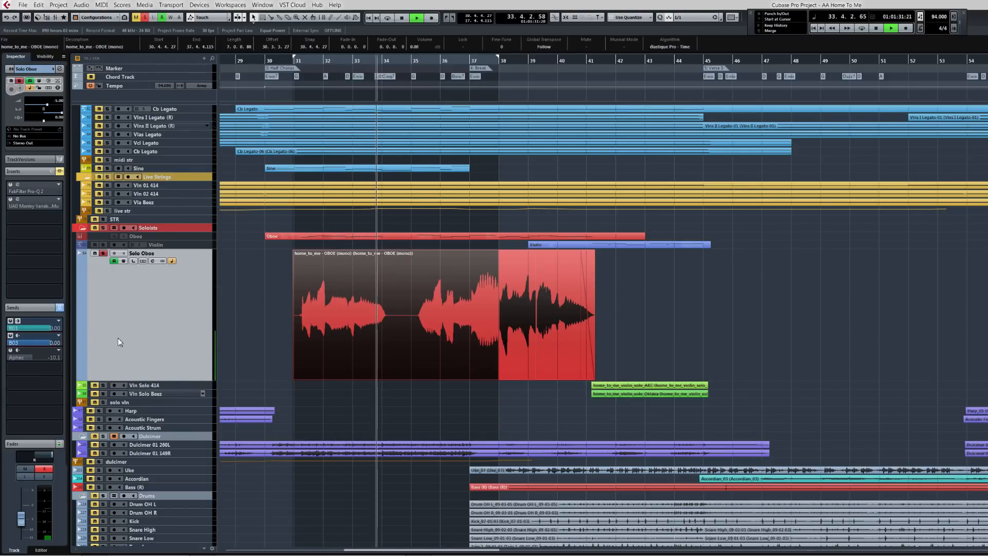
{"action": "key", "text": "space"}
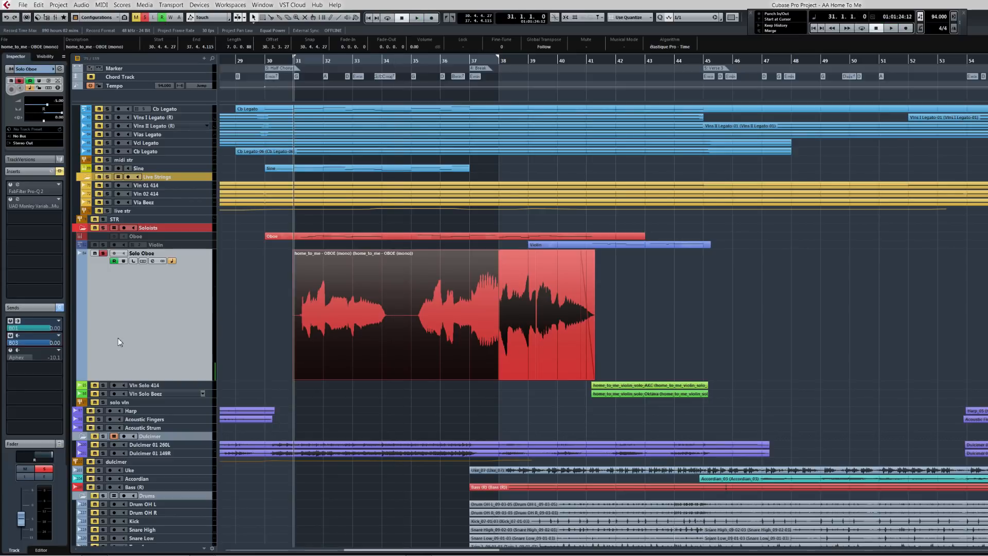
{"action": "left_click", "coordinate": [10, 352]}
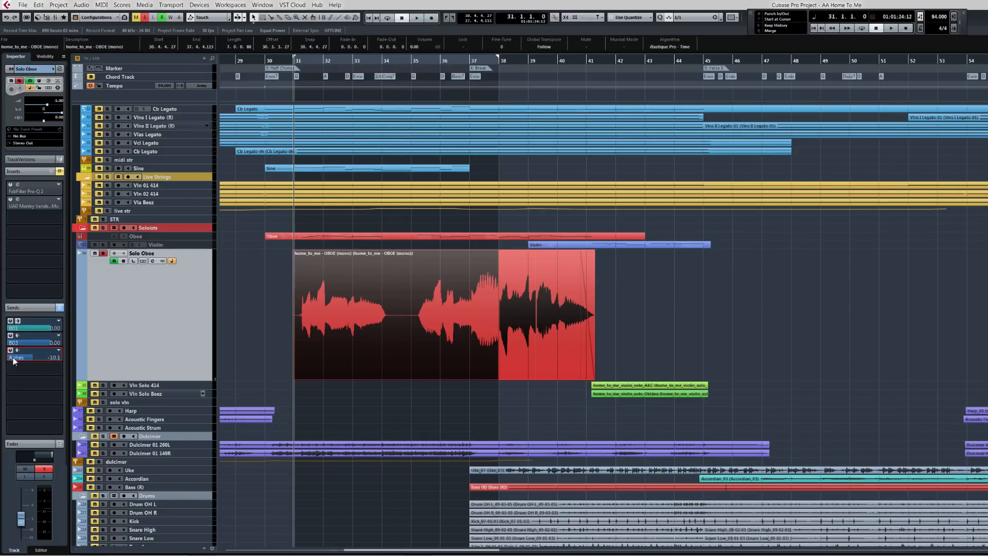
{"action": "key", "text": "space"}
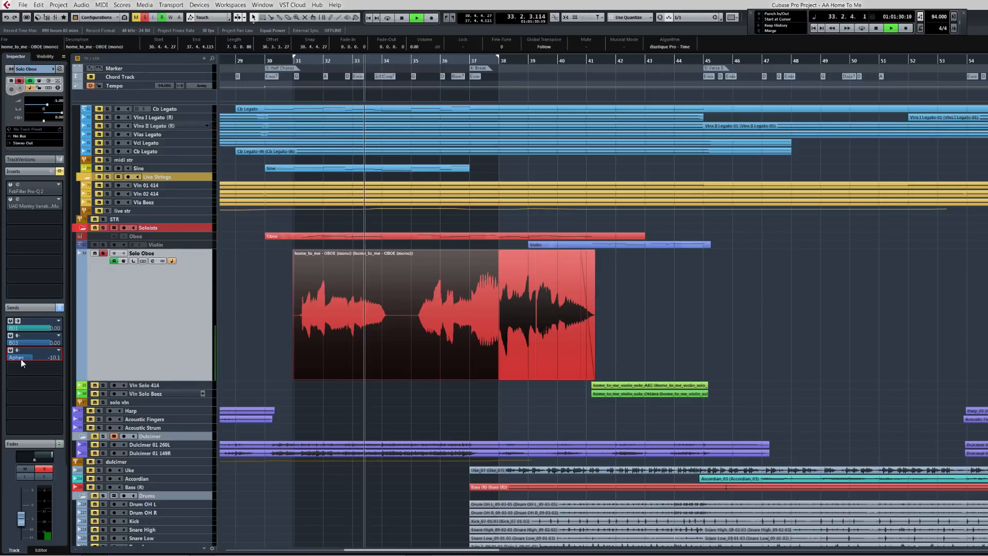
{"action": "key", "text": "space"}
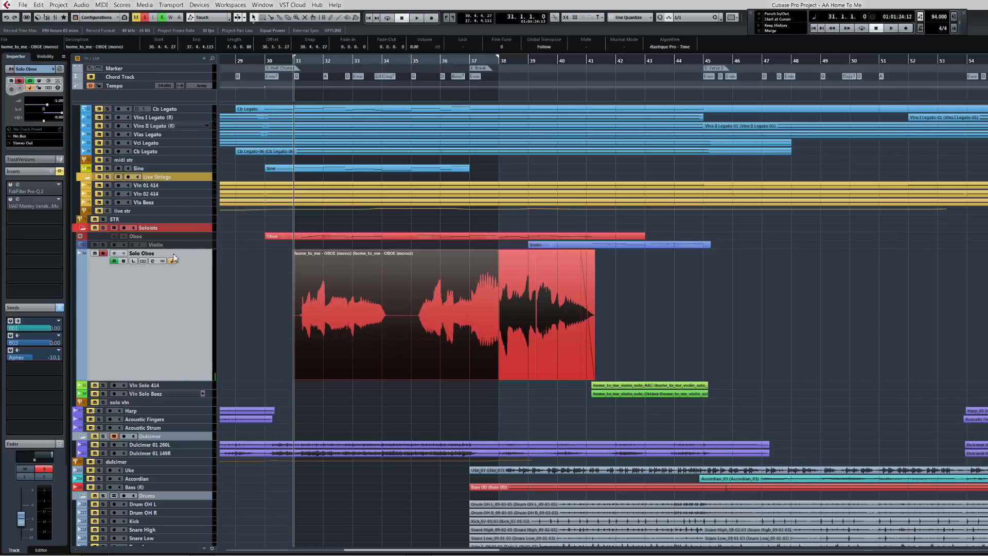
Reactivate the FabFilter Pro-Q 2 and UAD Manley Variable Mu inserts on the Solo Oboe and open both plug-ins
{"action": "left_click", "coordinate": [10, 184]}
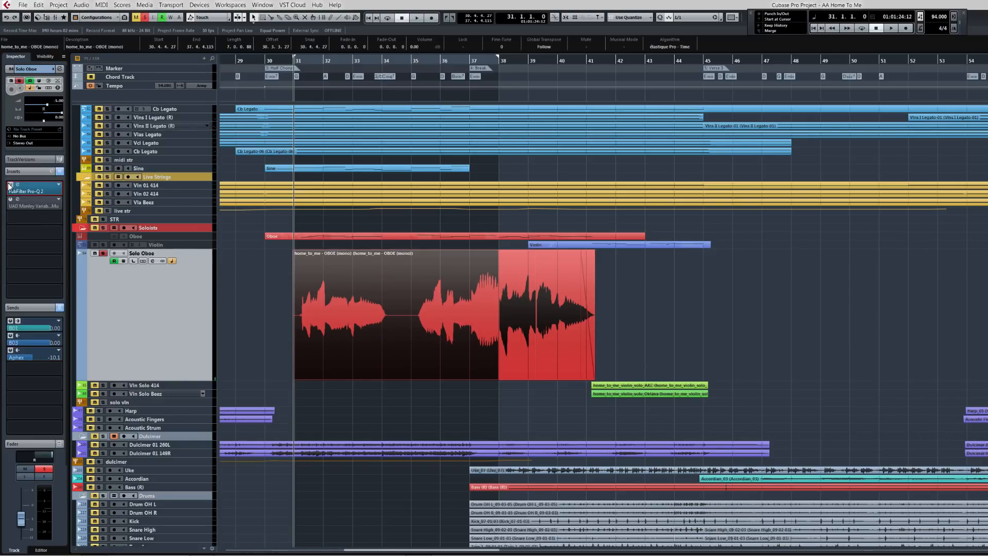
{"action": "left_click", "coordinate": [11, 200]}
{"action": "left_click", "coordinate": [44, 190]}
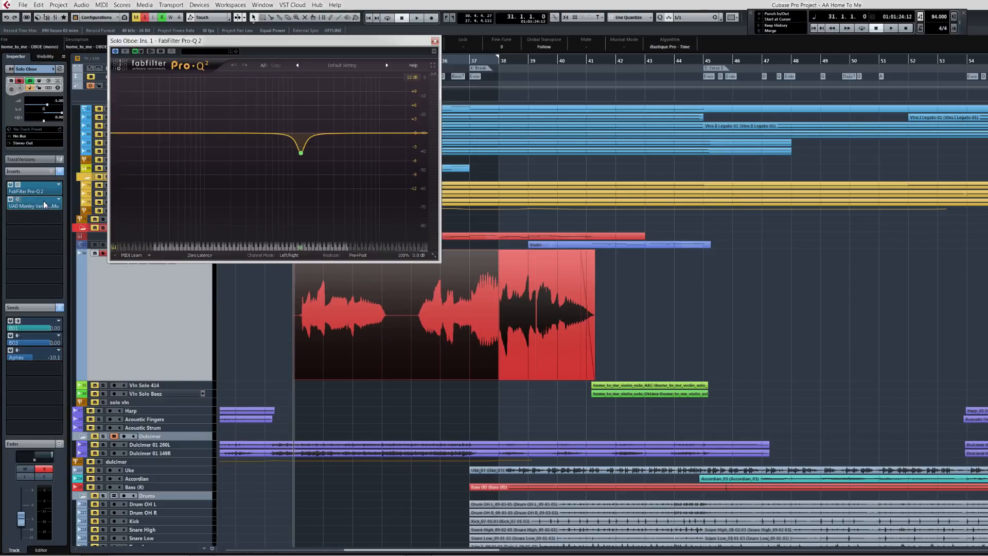
{"action": "left_click", "coordinate": [44, 205]}
Play the oboe from bar 31 with the Pro-Q 2 cut band soloed, then unsolo the band and stop
{"action": "mouse_move", "coordinate": [281, 162]}
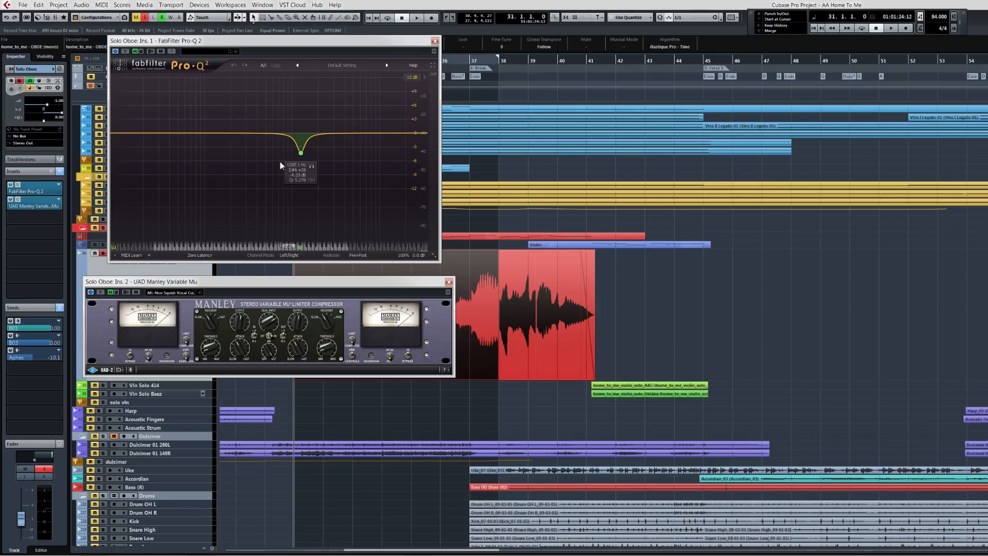
{"action": "left_click", "coordinate": [312, 166]}
{"action": "key", "text": "space"}
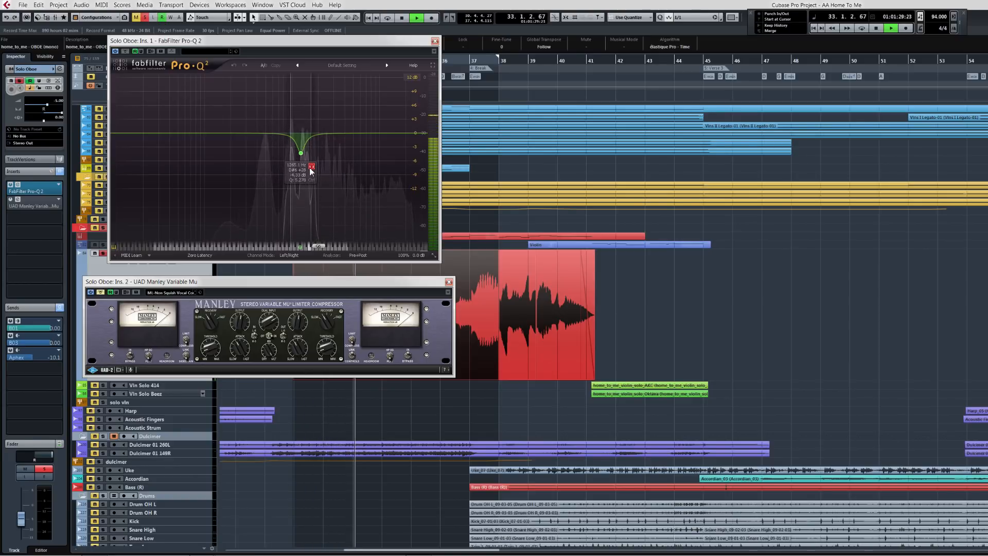
{"action": "left_click", "coordinate": [311, 166]}
{"action": "key", "text": "space"}
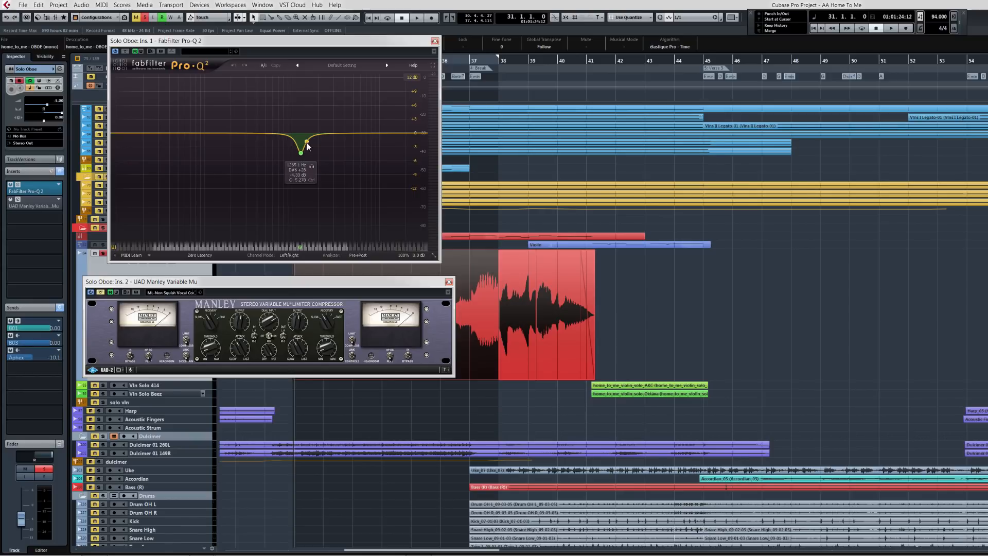
Take the Manley Variable Mu out of bypass, audition the oboe through both inserts, and close the plug-in windows
{"action": "left_click", "coordinate": [102, 297]}
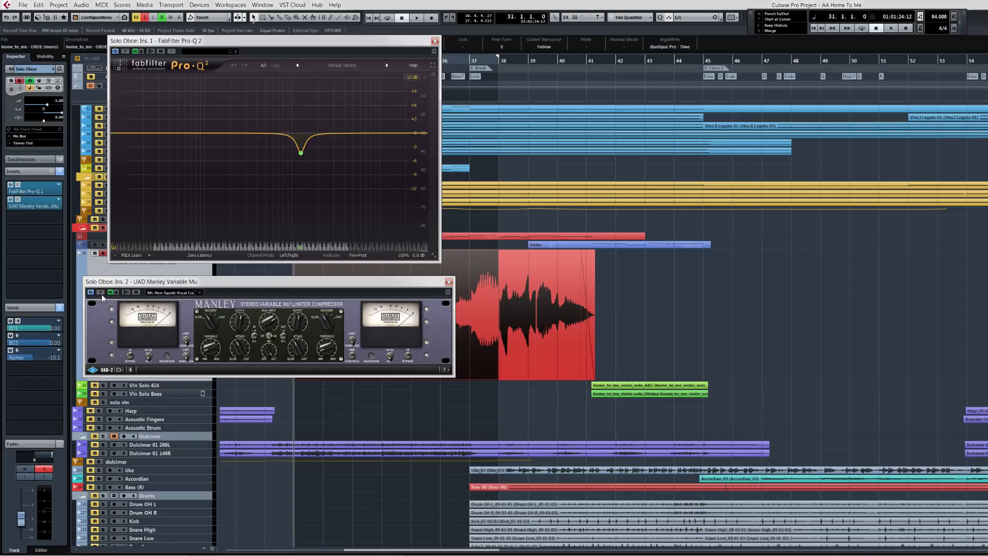
{"action": "key", "text": "space"}
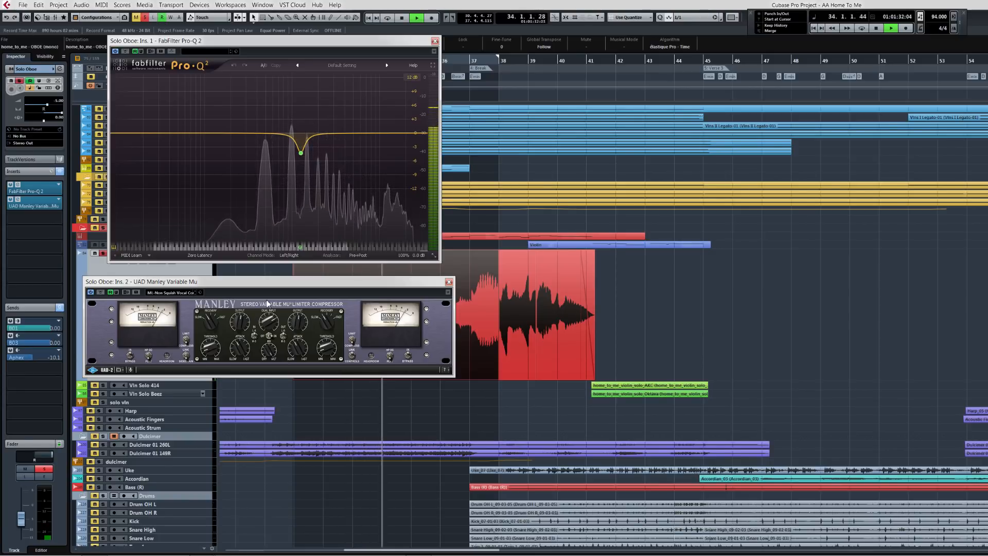
{"action": "key", "text": "space"}
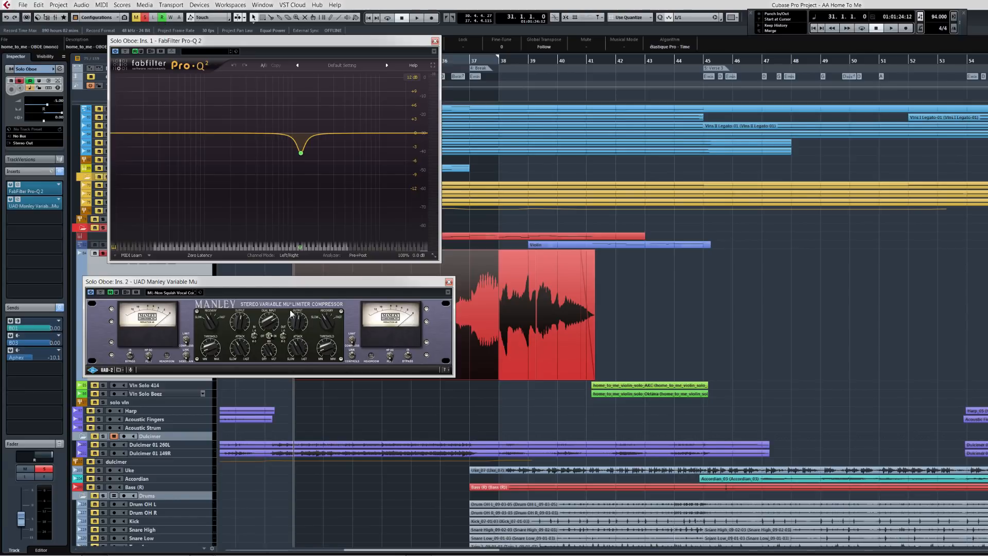
{"action": "key", "text": "Escape"}
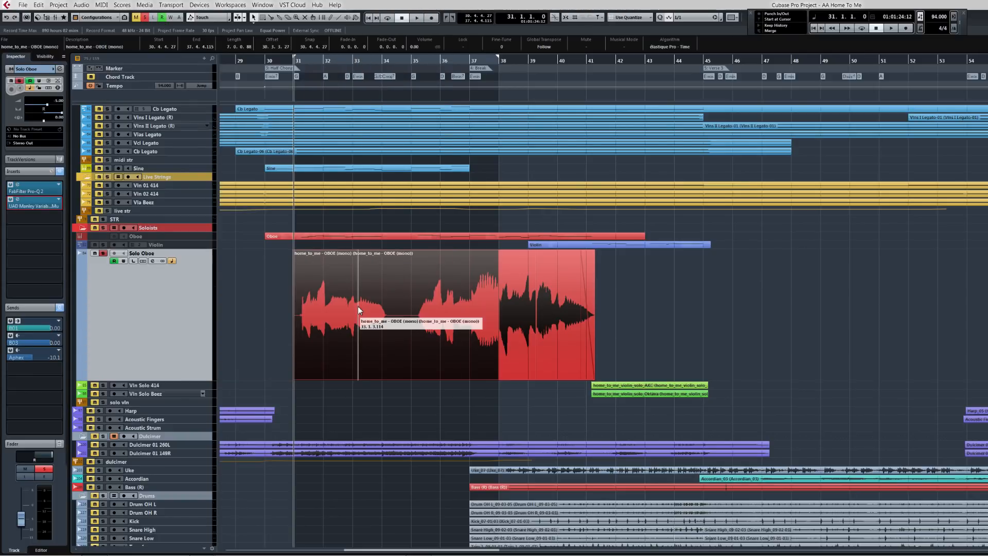
Audition the Solo Oboe's recording in the final choruses, starting from bar 103
{"action": "scroll", "coordinate": [406, 313], "scroll_direction": "right", "scroll_amount": 15}
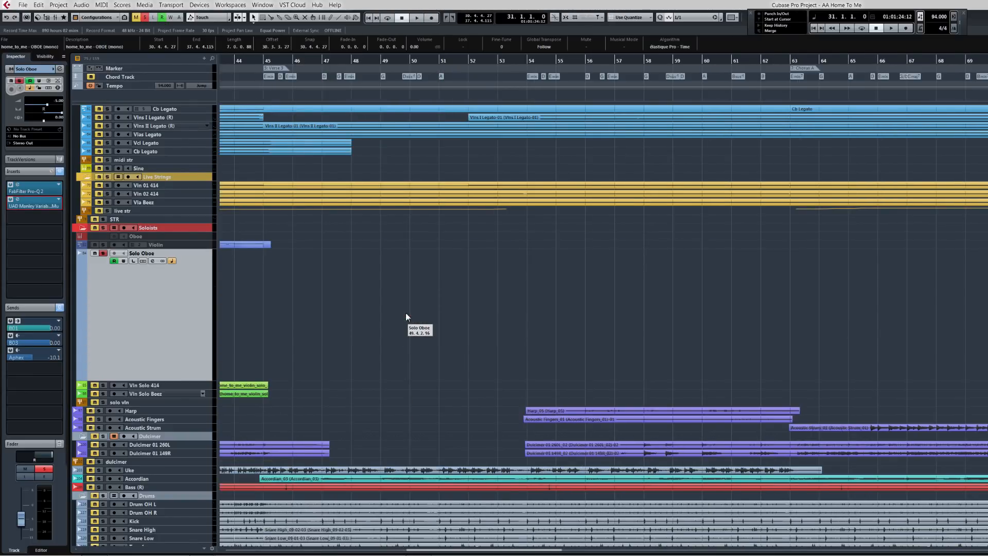
{"action": "scroll", "coordinate": [489, 325], "scroll_direction": "right", "scroll_amount": 5}
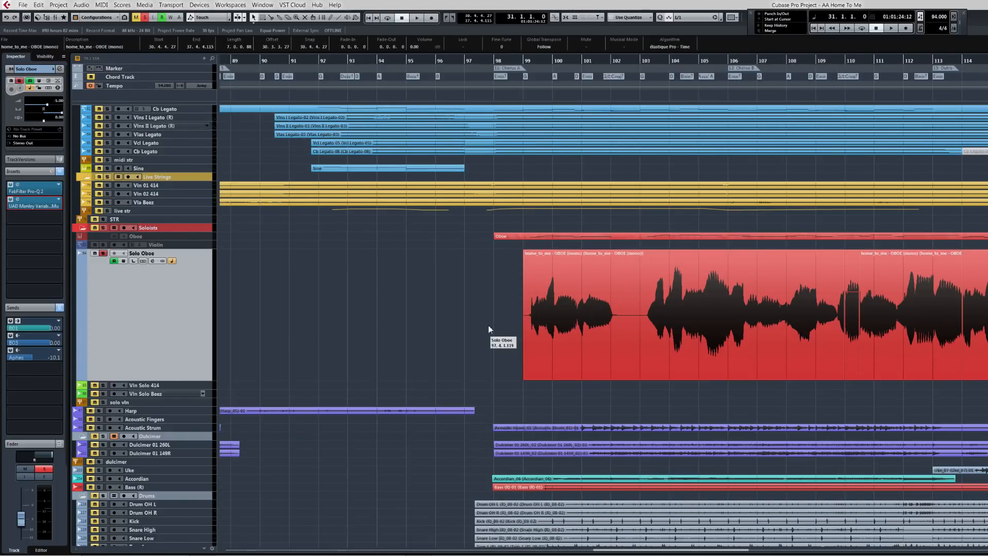
{"action": "left_click", "coordinate": [643, 61]}
{"action": "key", "text": "space"}
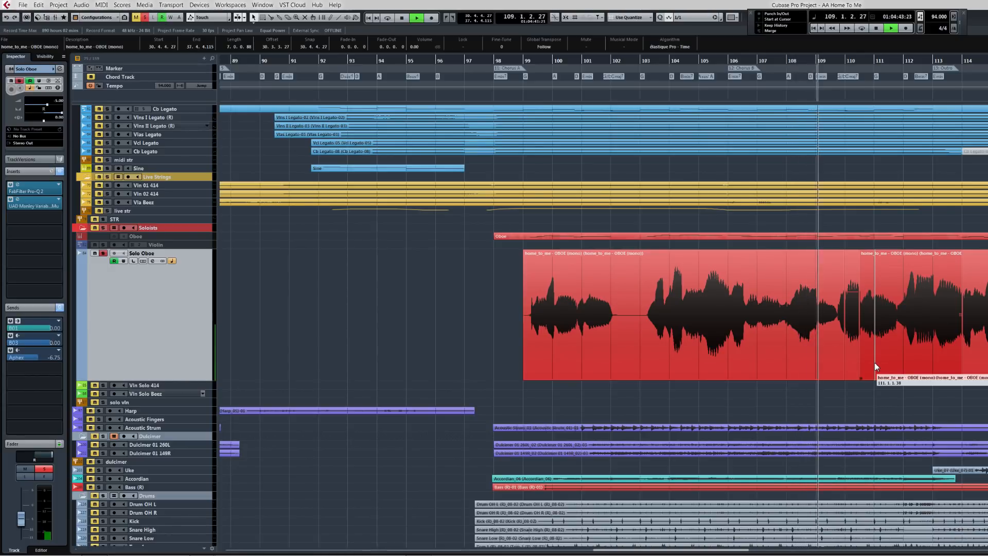
{"action": "key", "text": "space"}
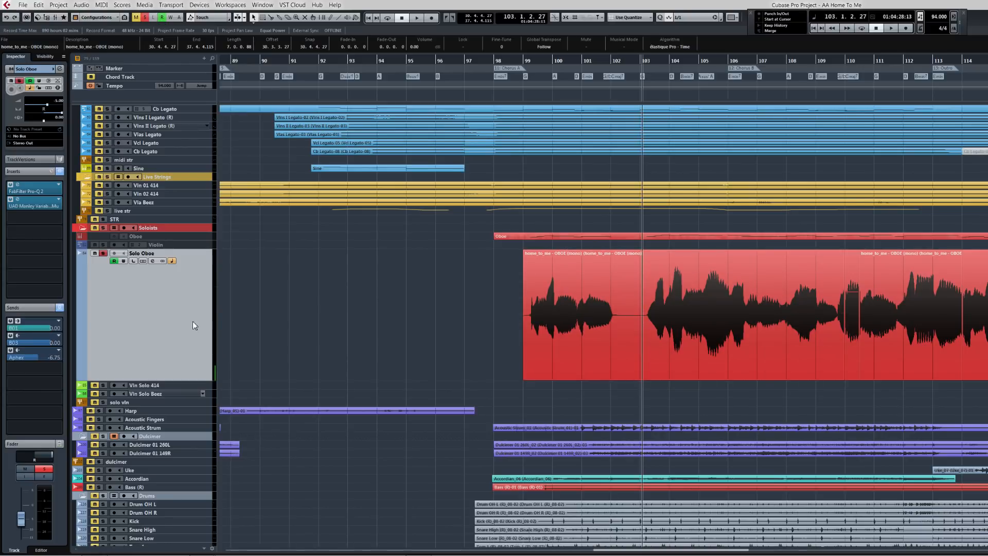
Return the enlarged oboe track to compact height and select the Vln Solo 414 and Vln Solo Beez tracks
{"action": "key", "text": "ctrl+alt+e"}
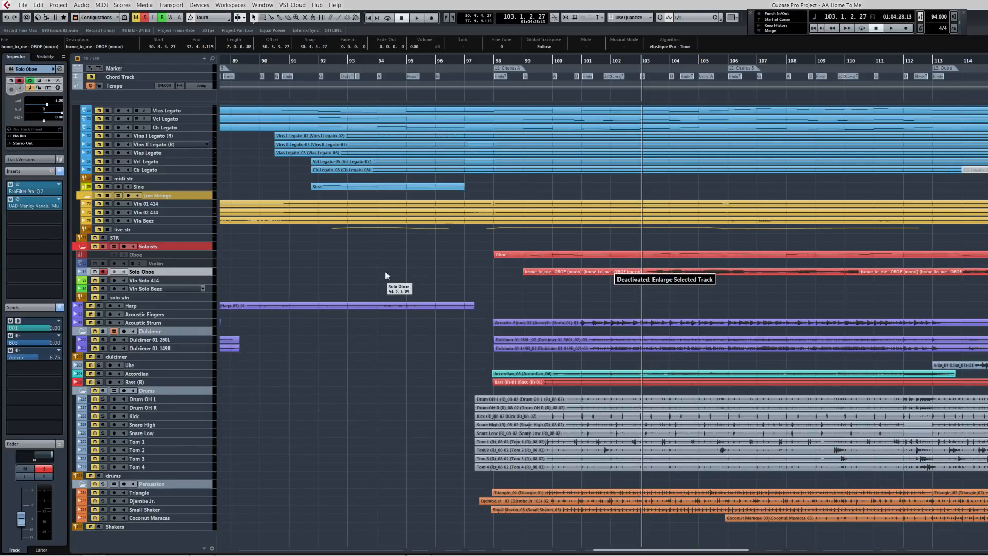
{"action": "left_click", "coordinate": [175, 280]}
{"action": "left_click", "coordinate": [172, 289], "text": "shift"}
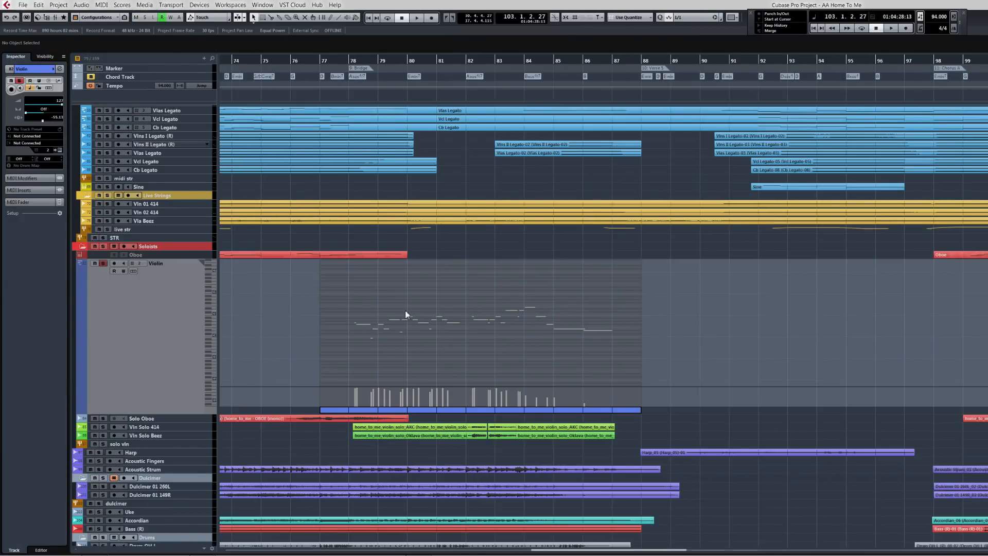
Open the MIDI Violin part over the bridge in the Key Editor to examine its notes and controller lanes, and close it
{"action": "key", "text": "ctrl+shift+i"}
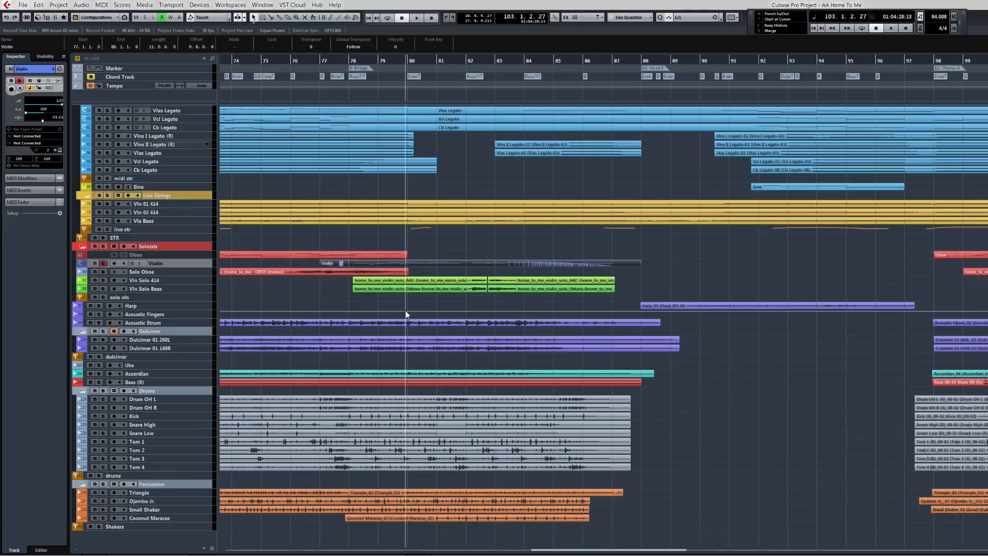
{"action": "double_click", "coordinate": [389, 263]}
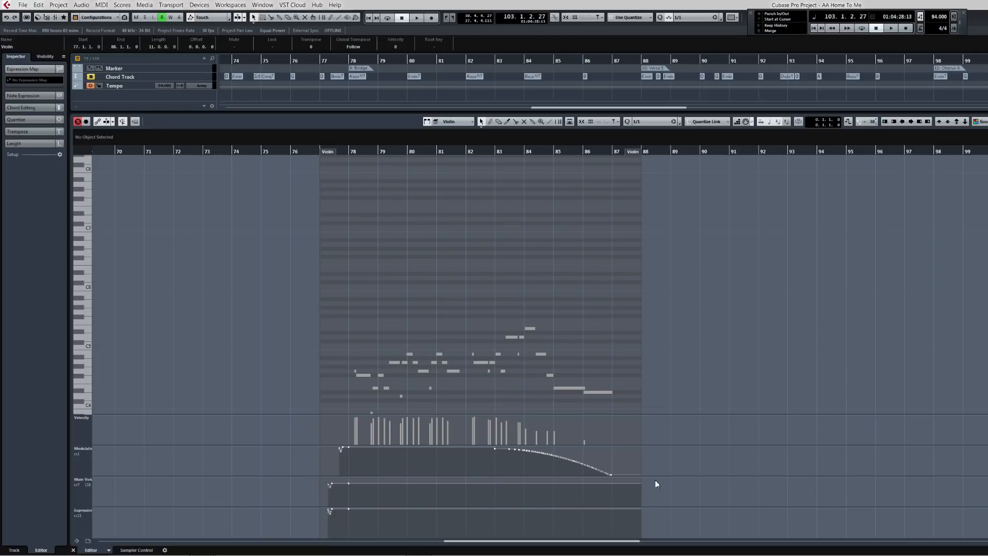
{"action": "key", "text": "ctrl+e"}
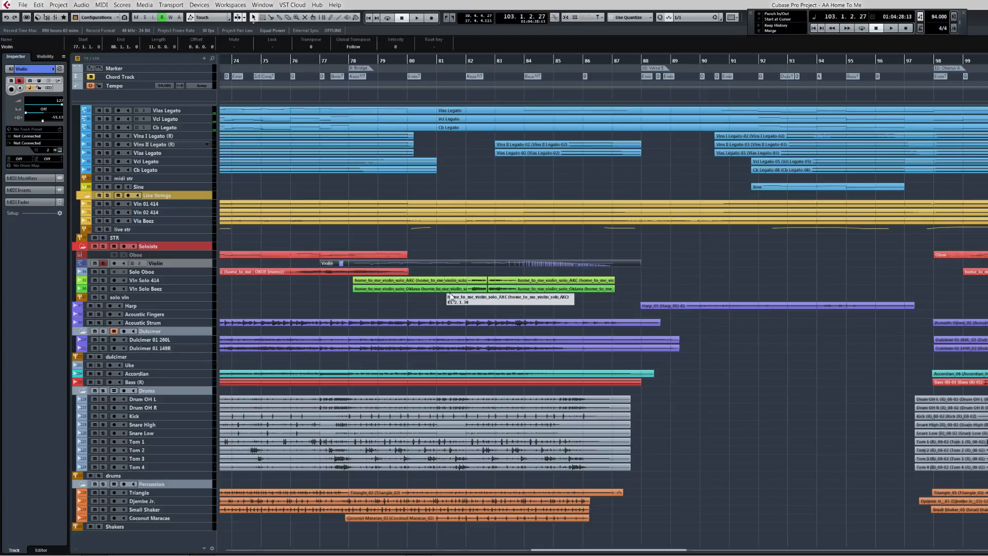
{"action": "double_click", "coordinate": [391, 264]}
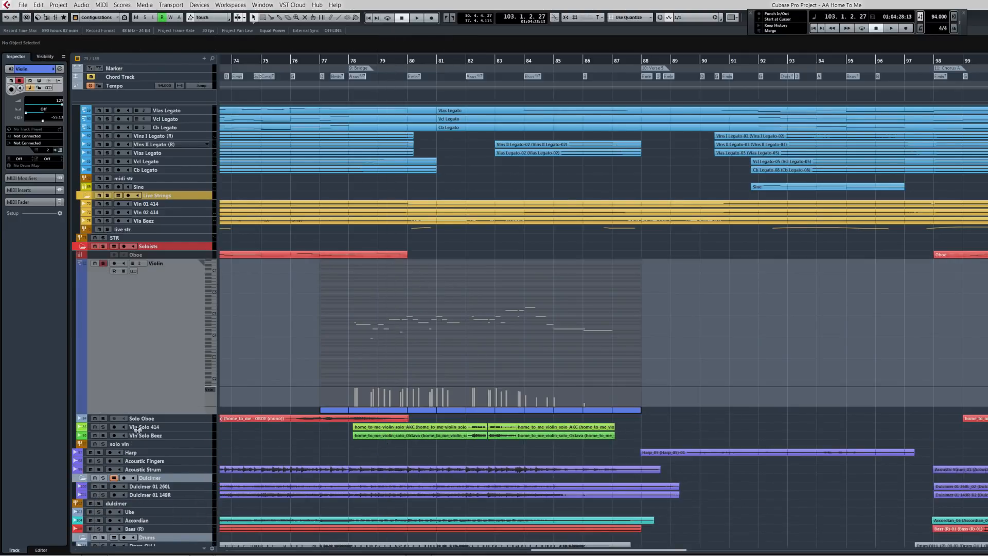
Solo the Vln Solo 414 and Vln Solo Beez tracks and audition the solo violin from bar 78
{"action": "left_click", "coordinate": [103, 427]}
{"action": "left_click", "coordinate": [102, 435]}
{"action": "key", "text": "shift+p"}
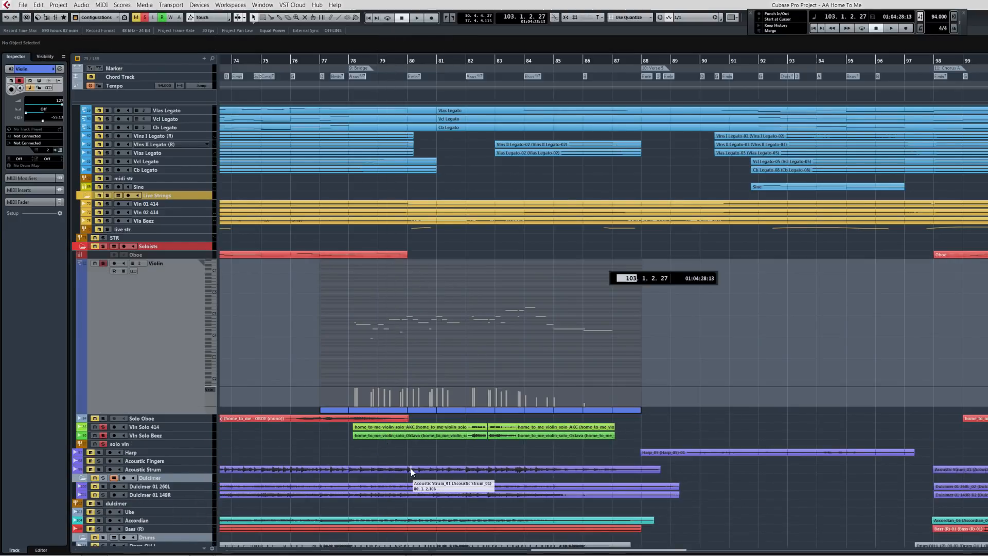
{"action": "type", "text": "78"}
{"action": "key", "text": "Return"}
{"action": "key", "text": "space"}
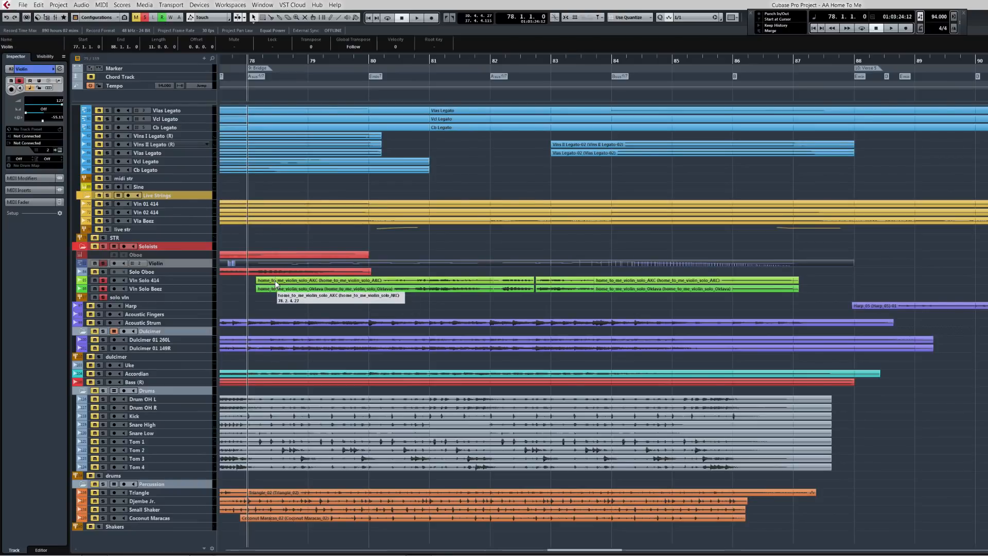
Select the first violin events on Vln Solo 414 and Vln Solo Beez and enlarge both tracks to show their waveforms
{"action": "left_click", "coordinate": [275, 281]}
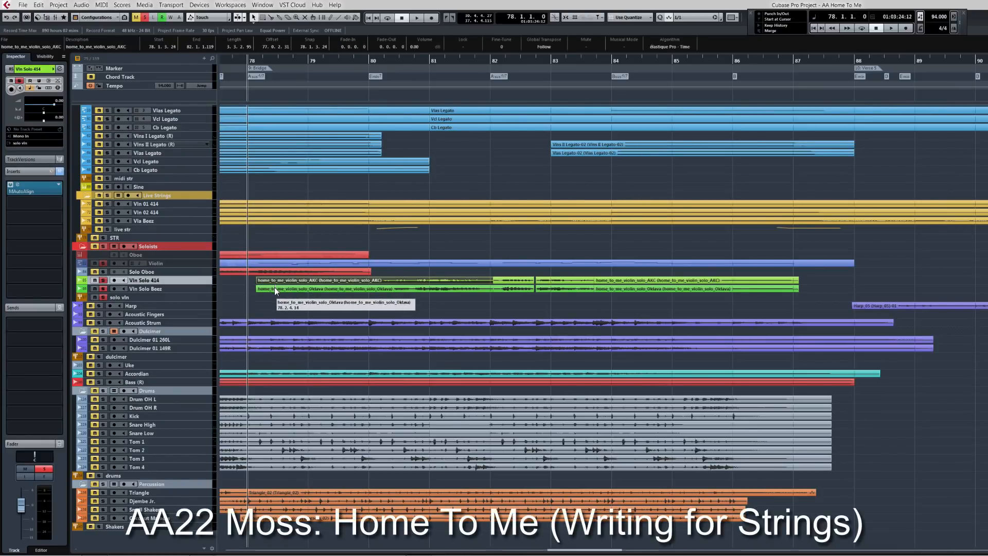
{"action": "left_click", "coordinate": [274, 287], "text": "shift"}
{"action": "key", "text": "ctrl+Down"}
{"action": "key", "text": "ctrl+Down"}
{"action": "key", "text": "ctrl+Down"}
{"action": "key", "text": "ctrl+Down"}
{"action": "key", "text": "ctrl+Down"}
{"action": "key", "text": "ctrl+Down"}
{"action": "key", "text": "ctrl+Down"}
{"action": "key", "text": "ctrl+Down"}
{"action": "key", "text": "ctrl+Down"}
{"action": "key", "text": "ctrl+Down"}
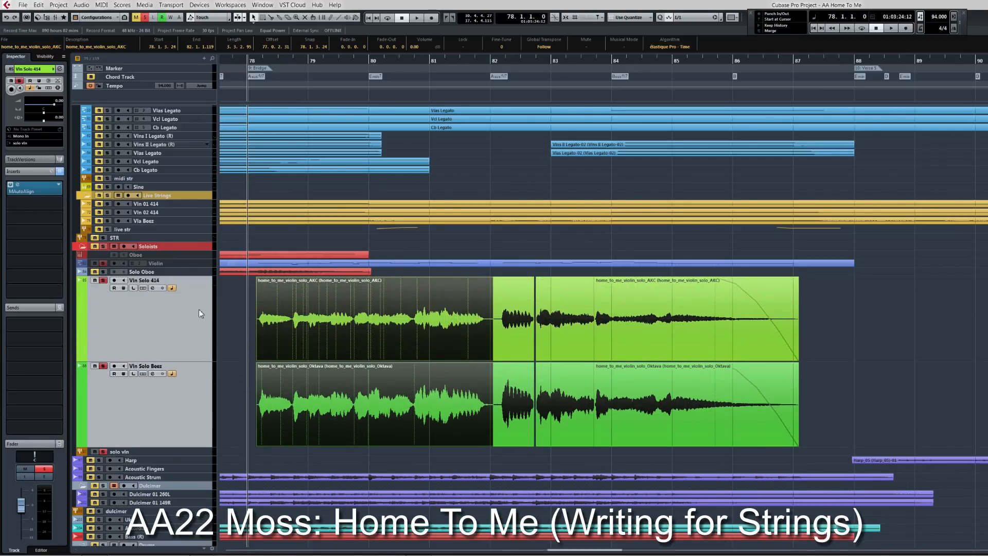
Audition the Vln Solo 414 and Vln Solo Beez recordings separately from bar 78 to compare the two microphones
{"action": "left_click", "coordinate": [168, 320]}
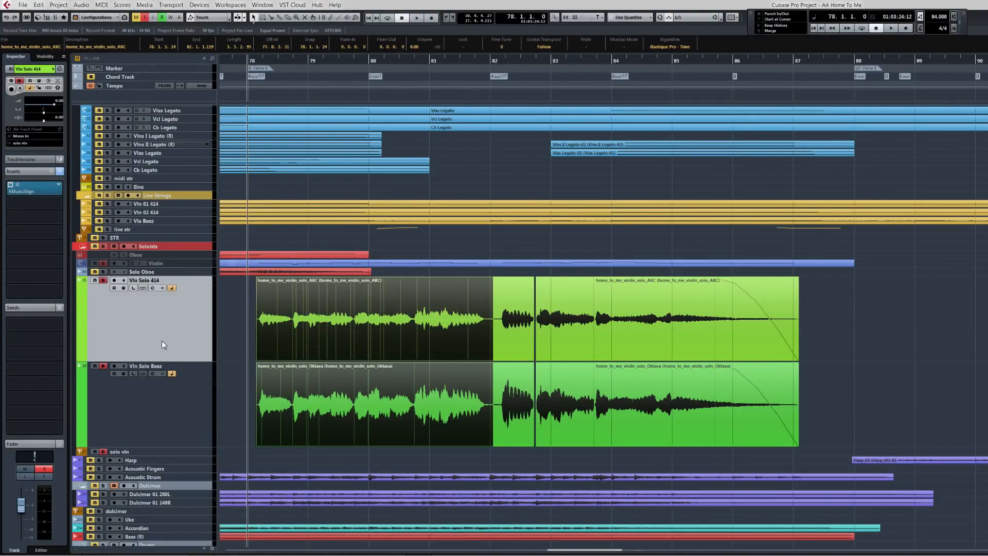
{"action": "key", "text": "space"}
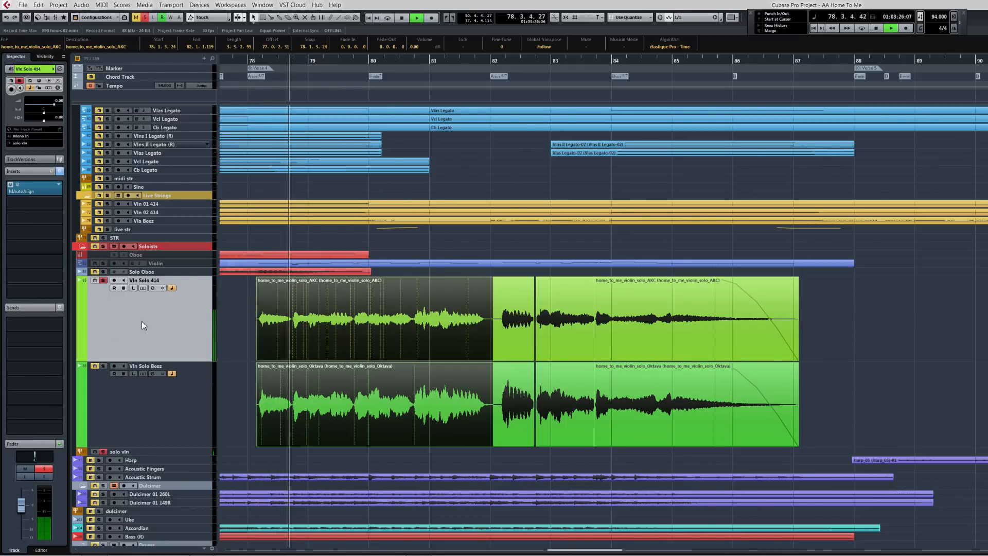
{"action": "key", "text": "space"}
{"action": "left_click", "coordinate": [150, 402]}
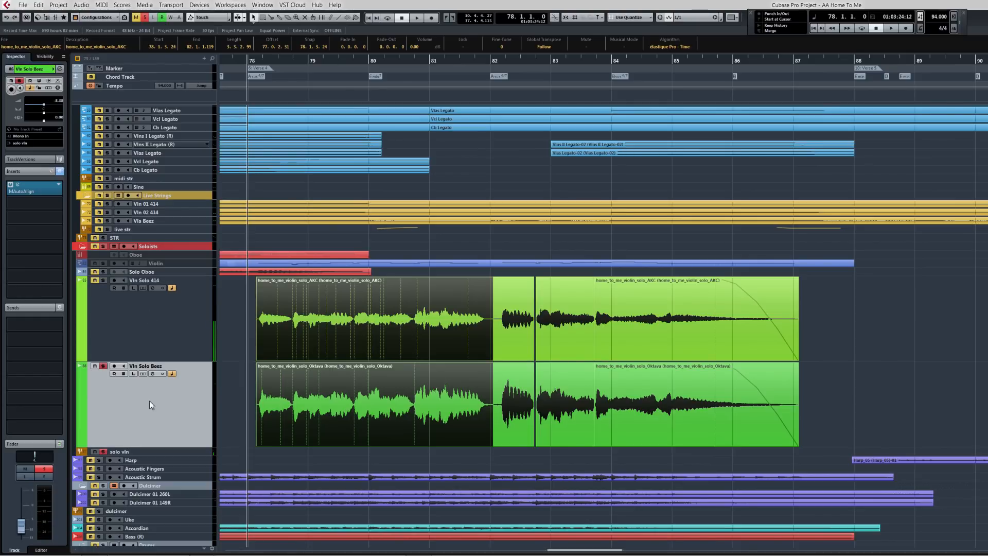
{"action": "key", "text": "space"}
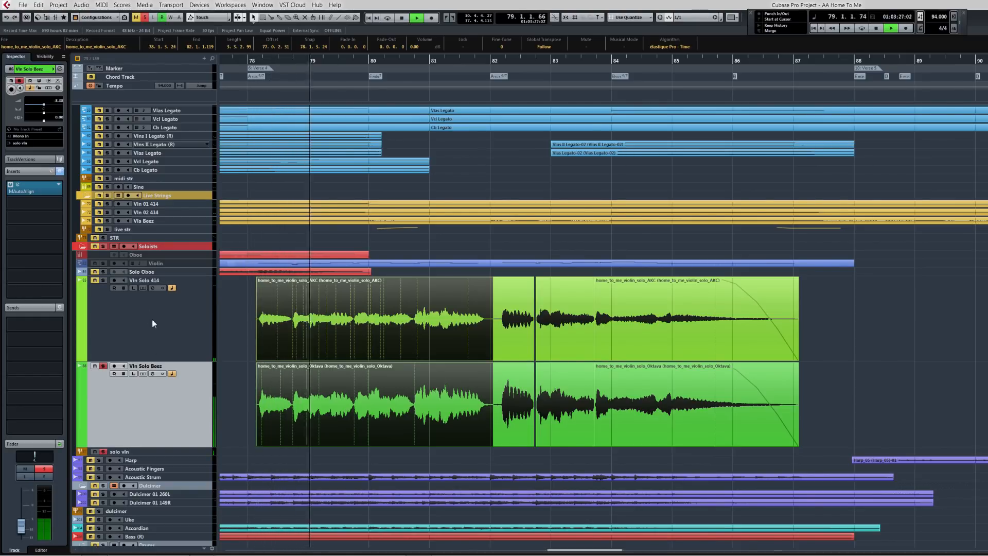
{"action": "key", "text": "space"}
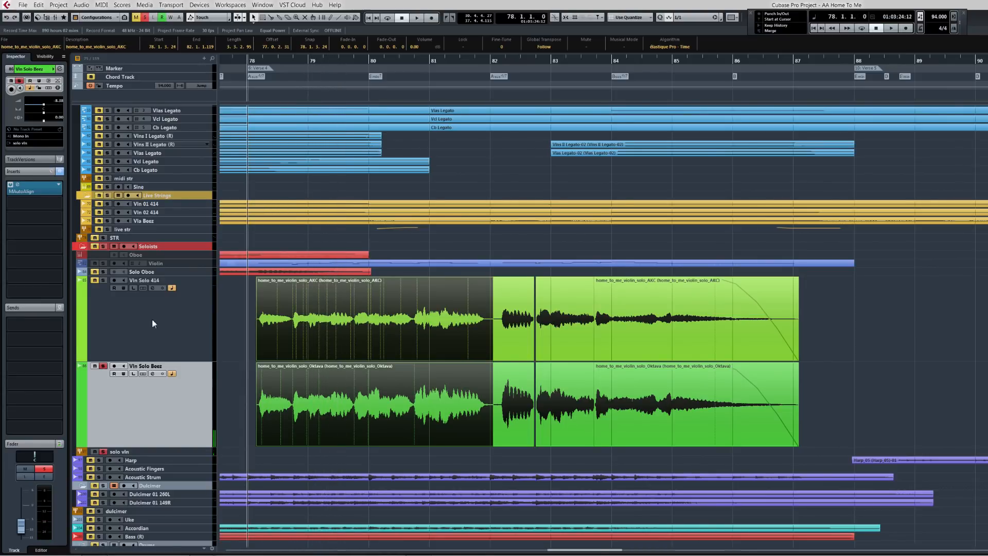
Solo both violin channels together in the MixConsole and examine their MAutoAlign inserts side by side, closing both plug-in windows
{"action": "key", "text": "F3"}
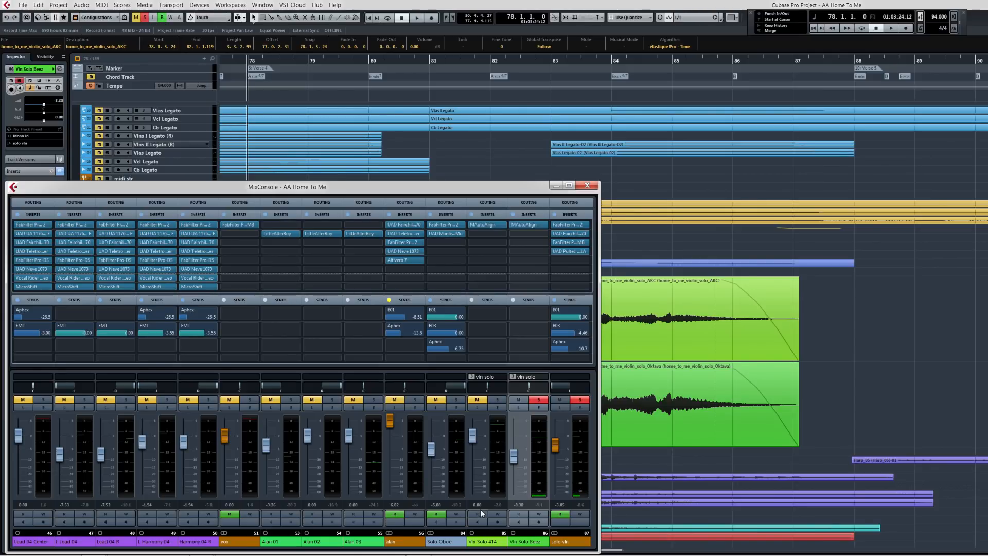
{"action": "left_click", "coordinate": [489, 541]}
{"action": "key", "text": "s"}
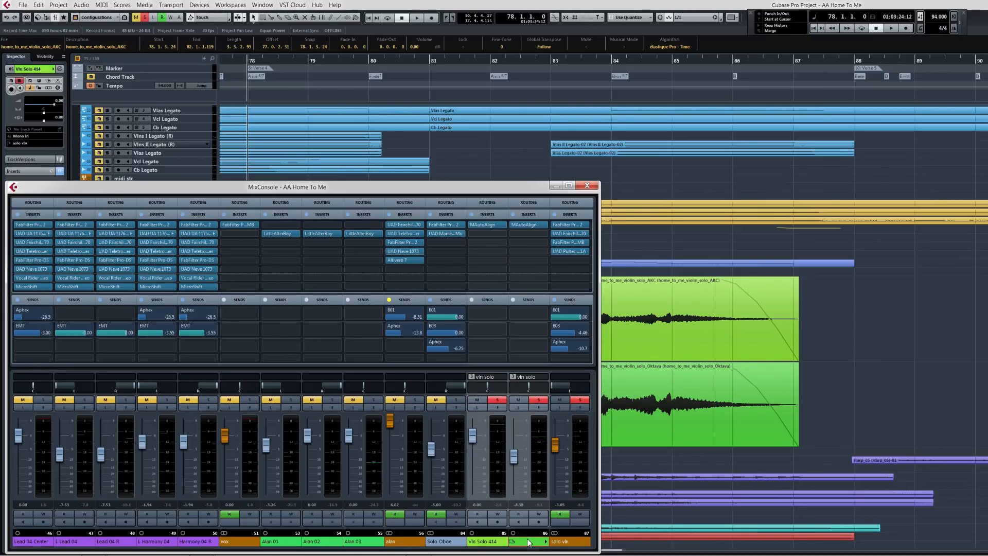
{"action": "left_click", "coordinate": [488, 226]}
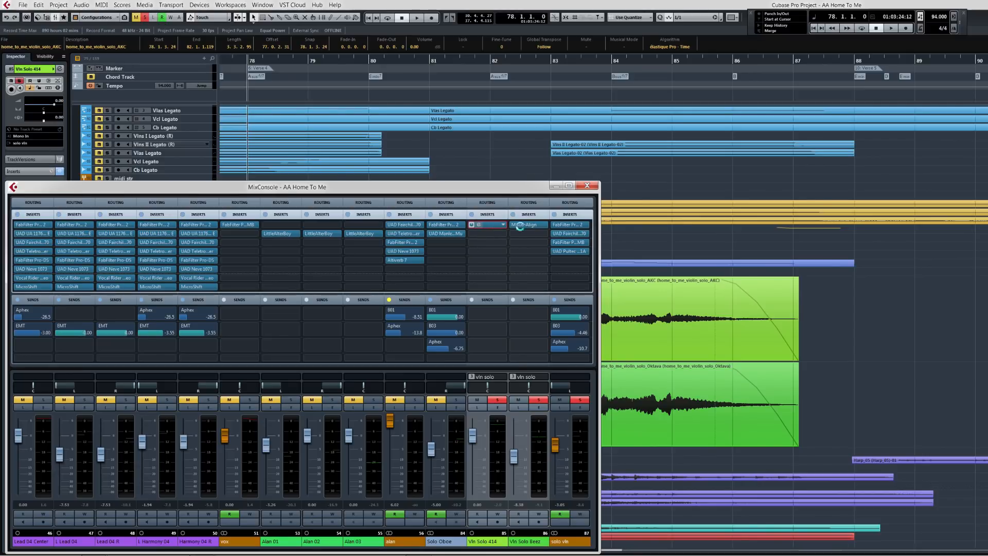
{"action": "left_click", "coordinate": [529, 224]}
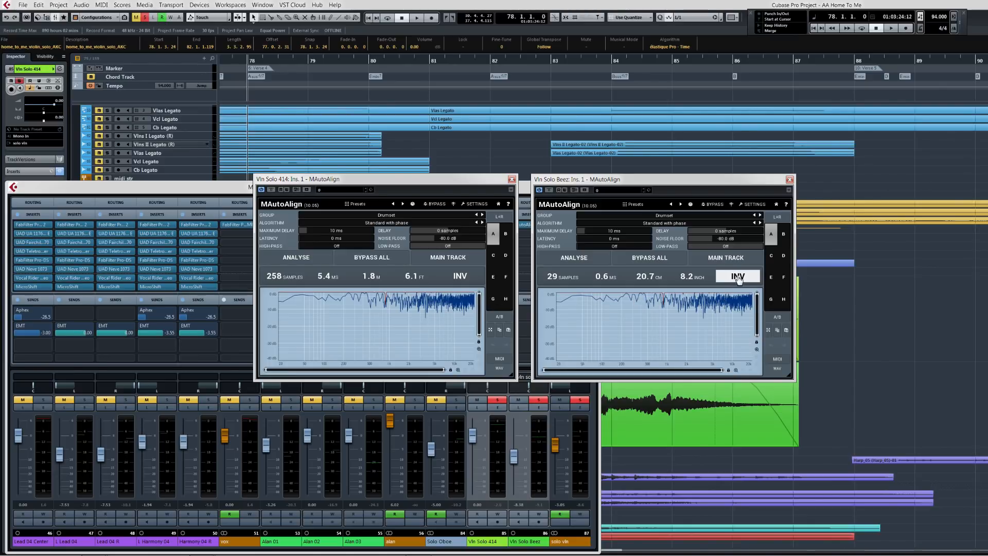
{"action": "key", "text": "ctrl+w"}
{"action": "key", "text": "ctrl+w"}
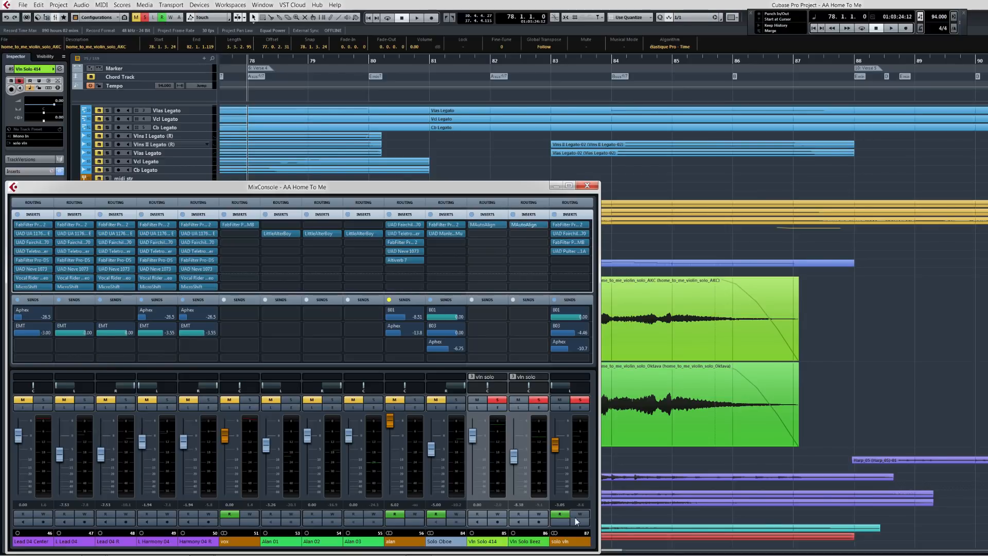
Bypass all sends and inserts on the solo vln group channel and audition the dry violin from bar 78
{"action": "left_click", "coordinate": [572, 542]}
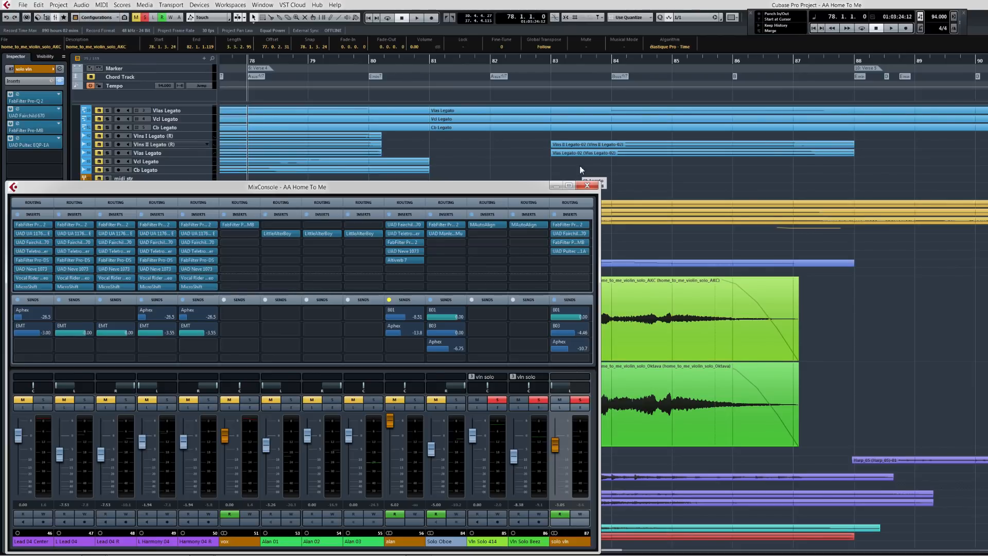
{"action": "left_click", "coordinate": [592, 190]}
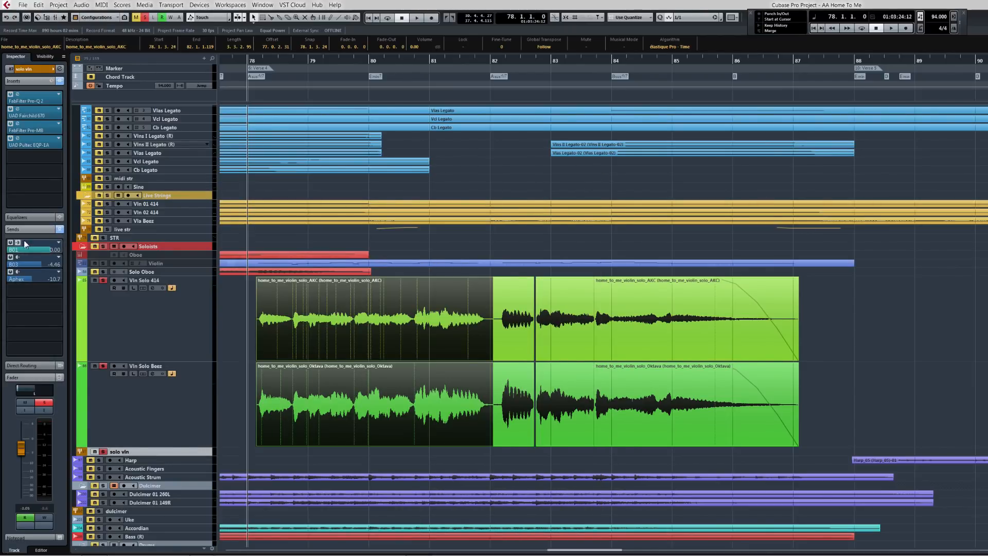
{"action": "left_click", "coordinate": [59, 229]}
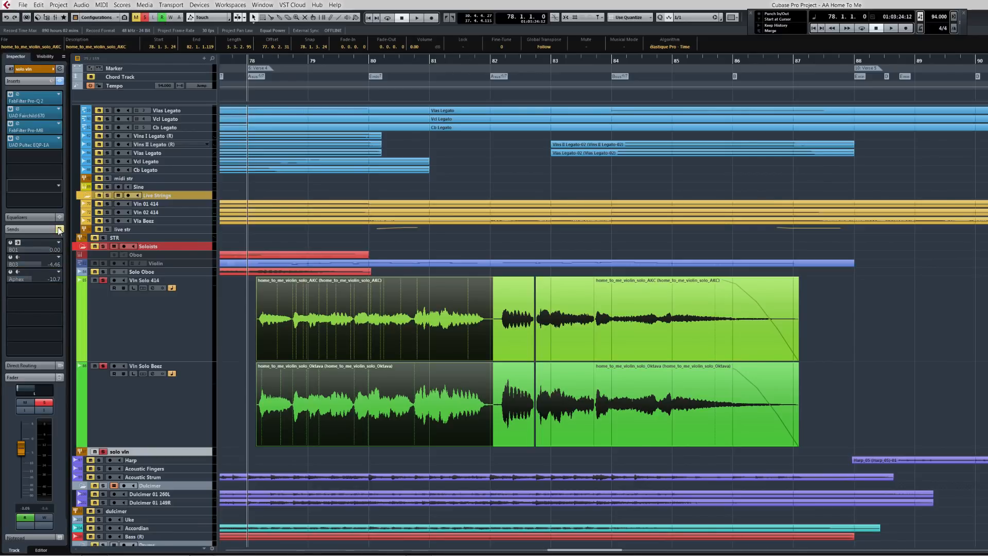
{"action": "left_click", "coordinate": [59, 81]}
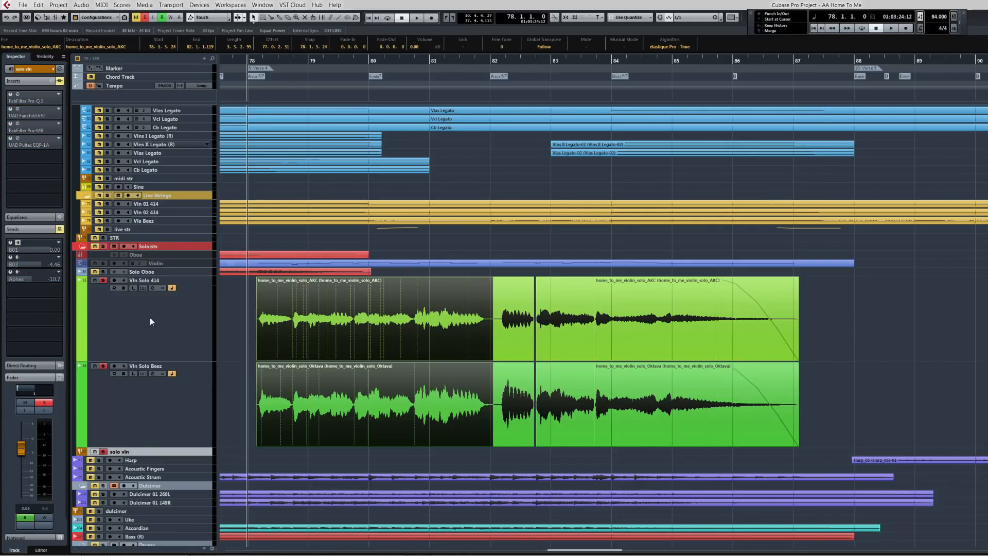
{"action": "key", "text": "space"}
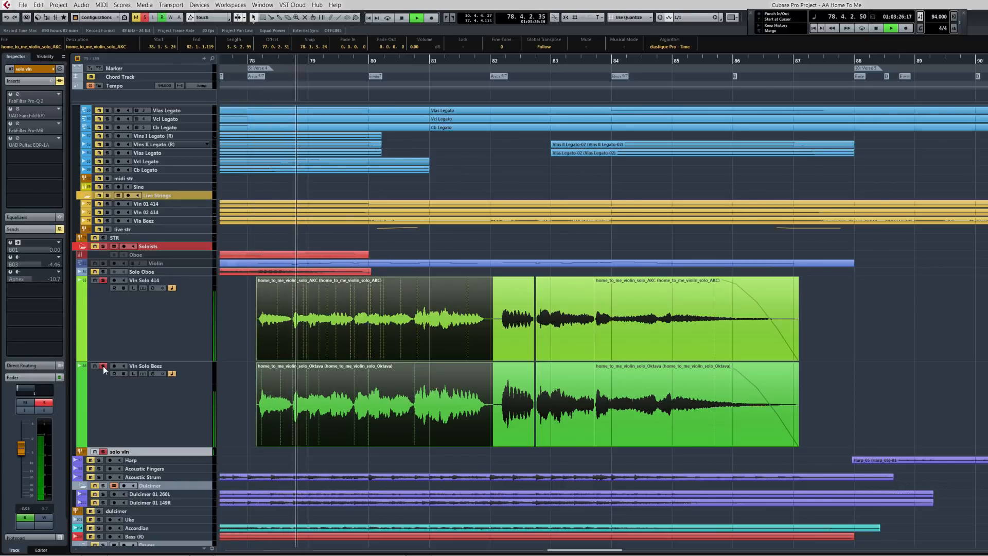
{"action": "key", "text": "space"}
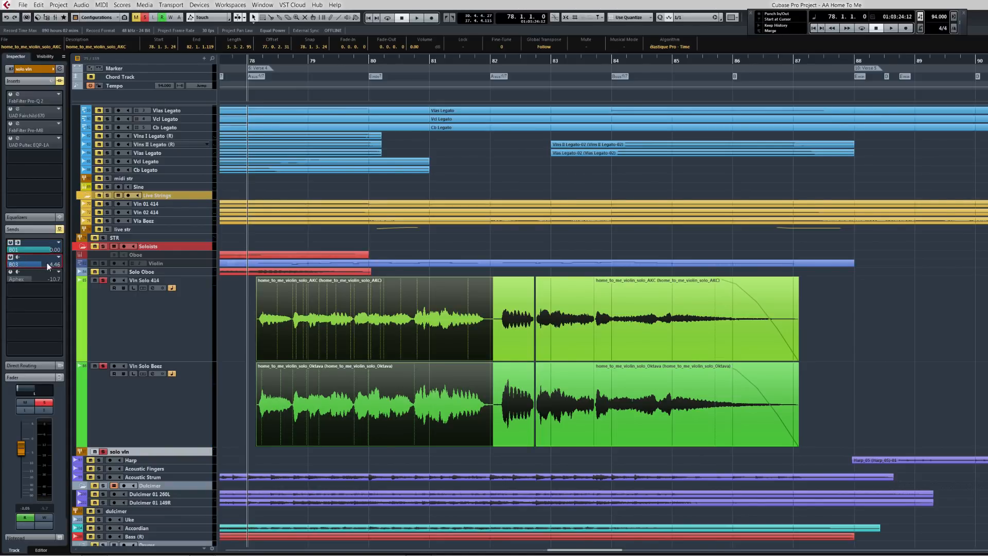
Audition the solo vln group with its first two sends active, and again with the Aphex send re-enabled
{"action": "key", "text": "space"}
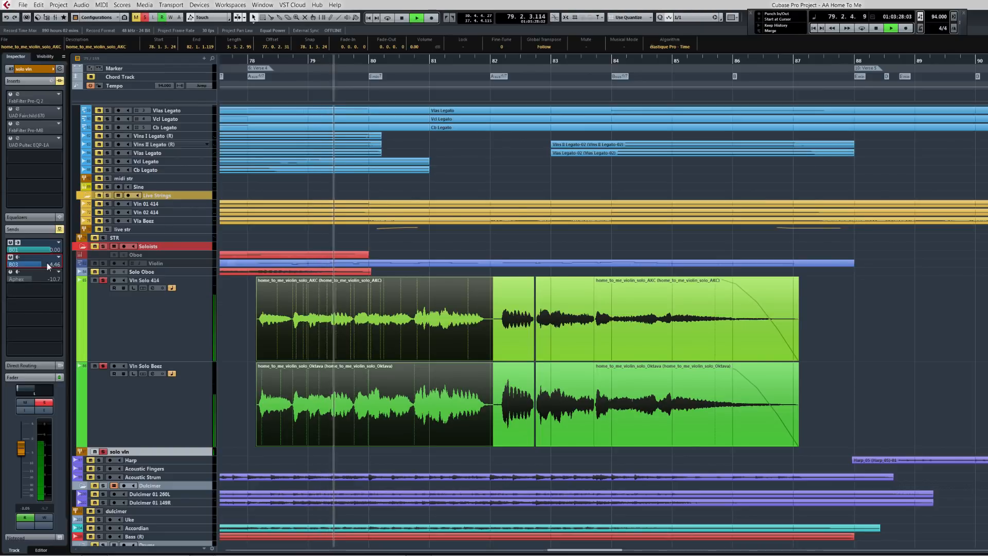
{"action": "key", "text": "space"}
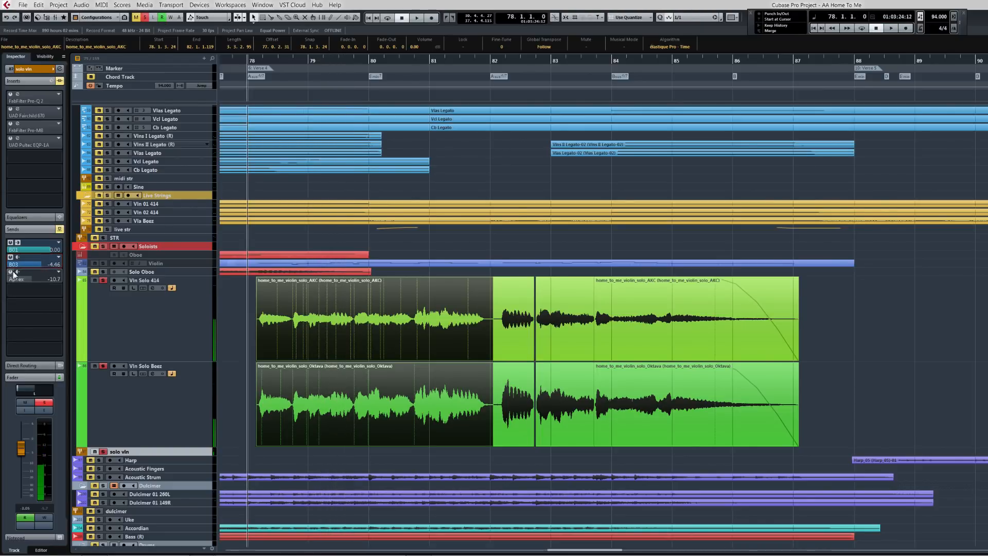
{"action": "left_click", "coordinate": [10, 272]}
{"action": "key", "text": "space"}
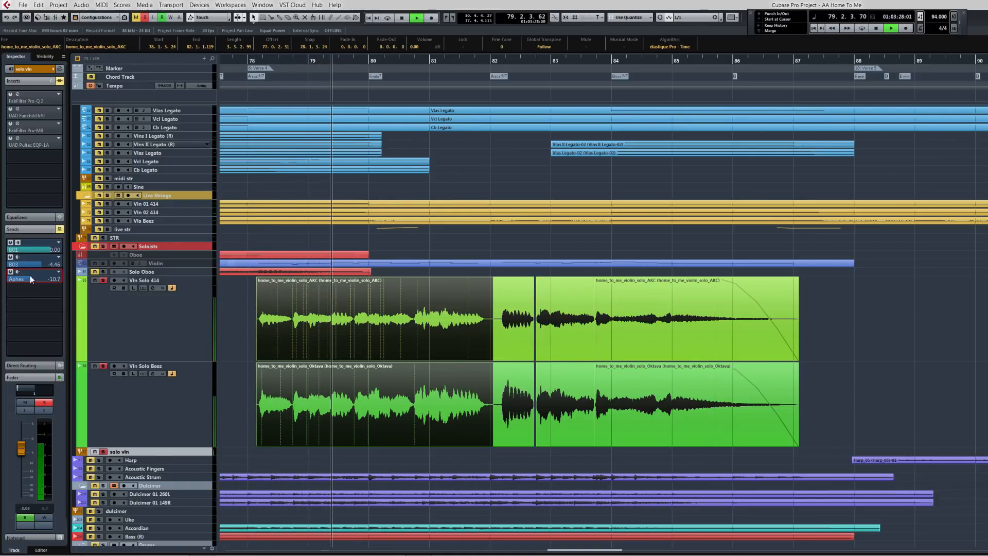
{"action": "key", "text": "space"}
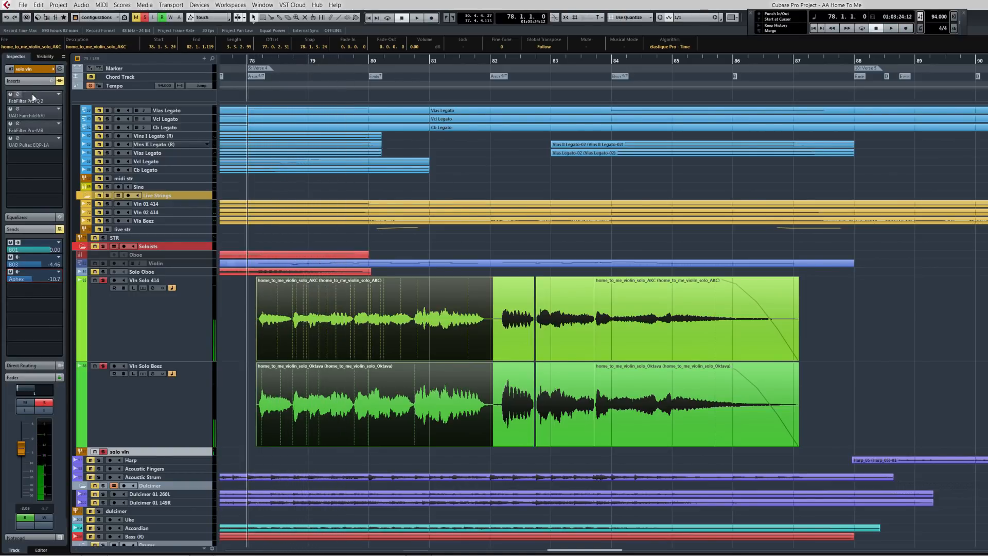
Re-enable the FabFilter Pro-Q 2 on the solo vln group and audition its low-cut band in isolation
{"action": "left_click", "coordinate": [32, 93]}
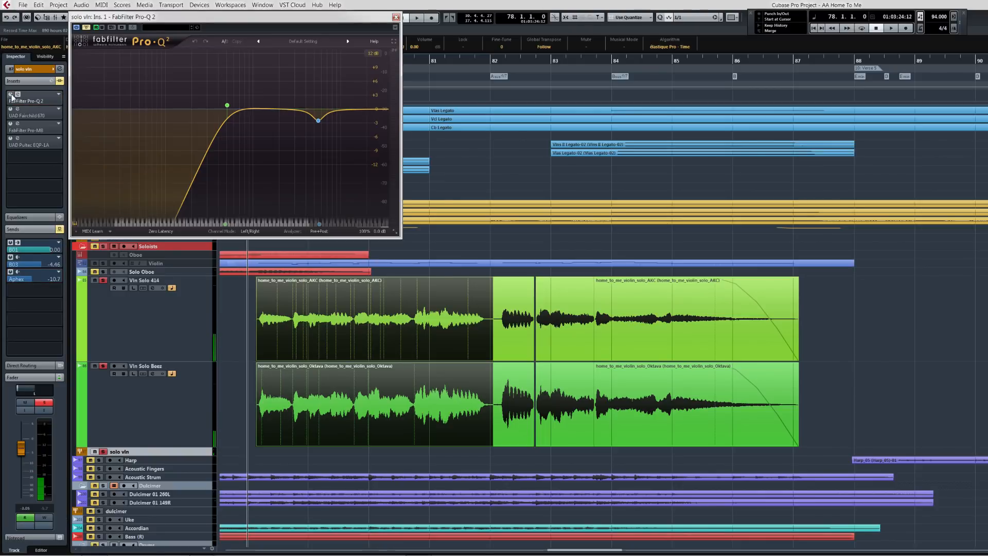
{"action": "left_click", "coordinate": [85, 28]}
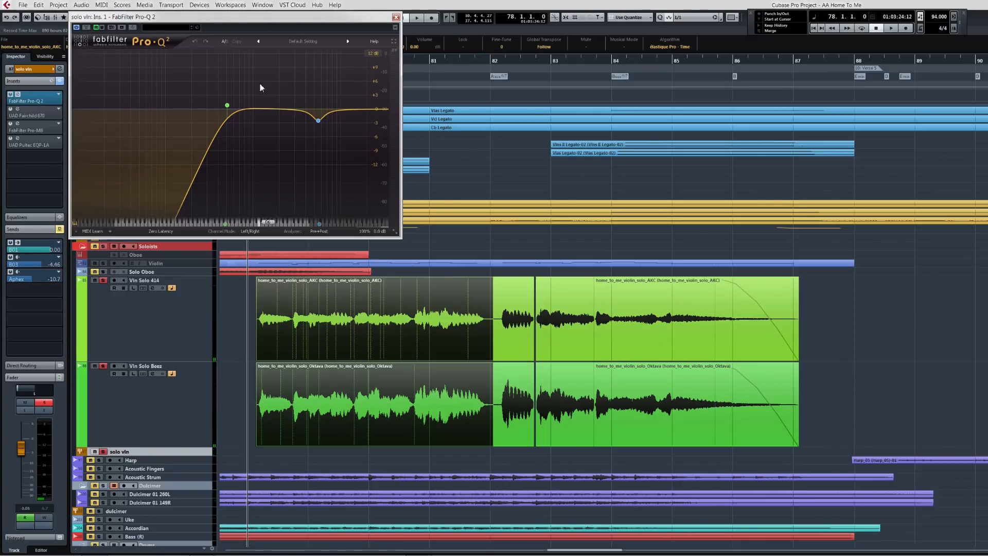
{"action": "mouse_move", "coordinate": [226, 105]}
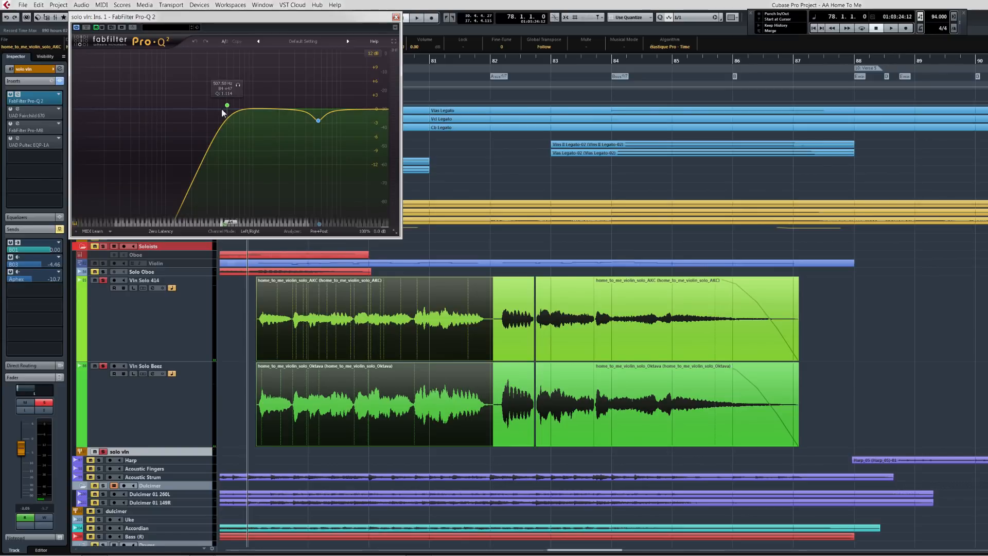
{"action": "left_click", "coordinate": [237, 85]}
{"action": "key", "text": "space"}
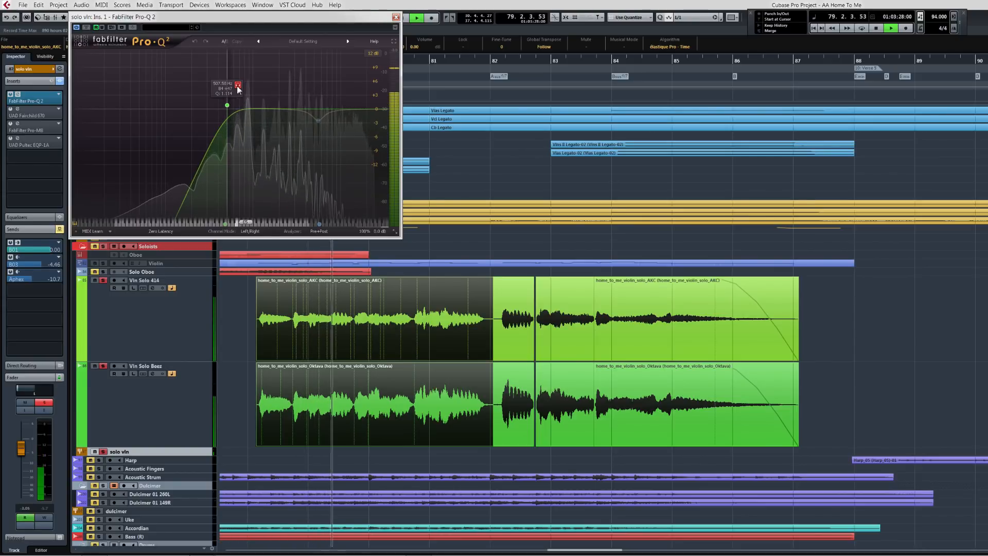
{"action": "key", "text": "space"}
Listen in isolation to the frequency range of the Pro-Q 2's upper dip band on the solo violin
{"action": "mouse_move", "coordinate": [318, 130]}
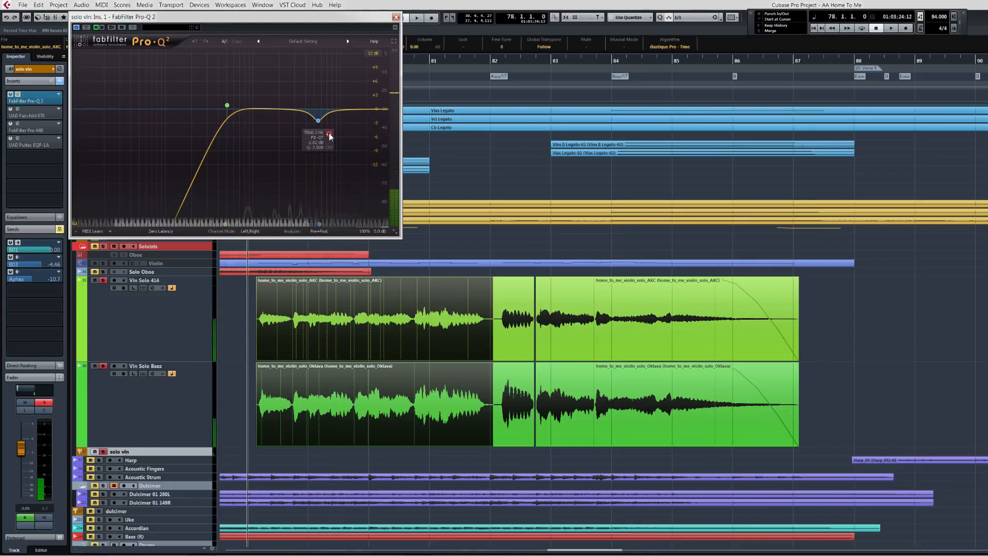
{"action": "left_click", "coordinate": [329, 134]}
{"action": "key", "text": "space"}
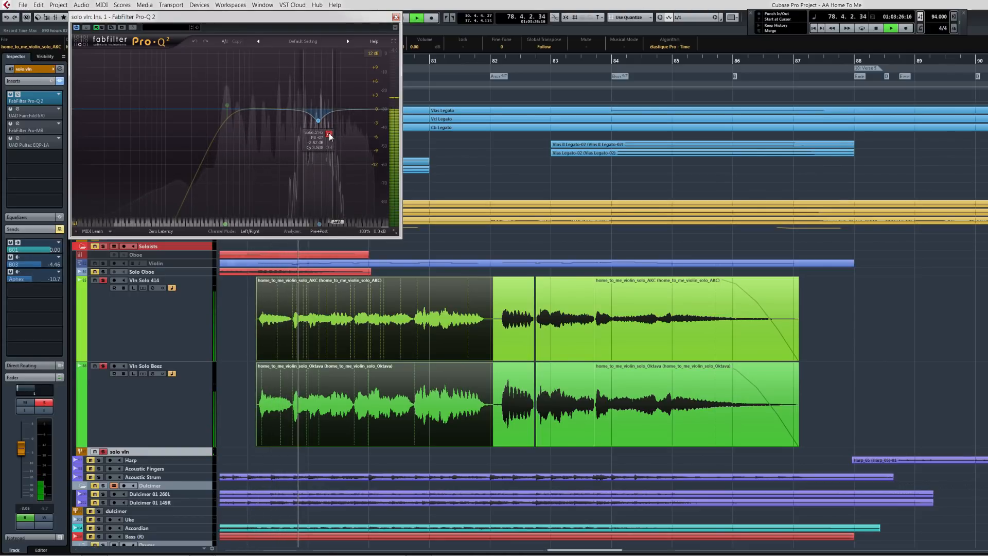
{"action": "key", "text": "space"}
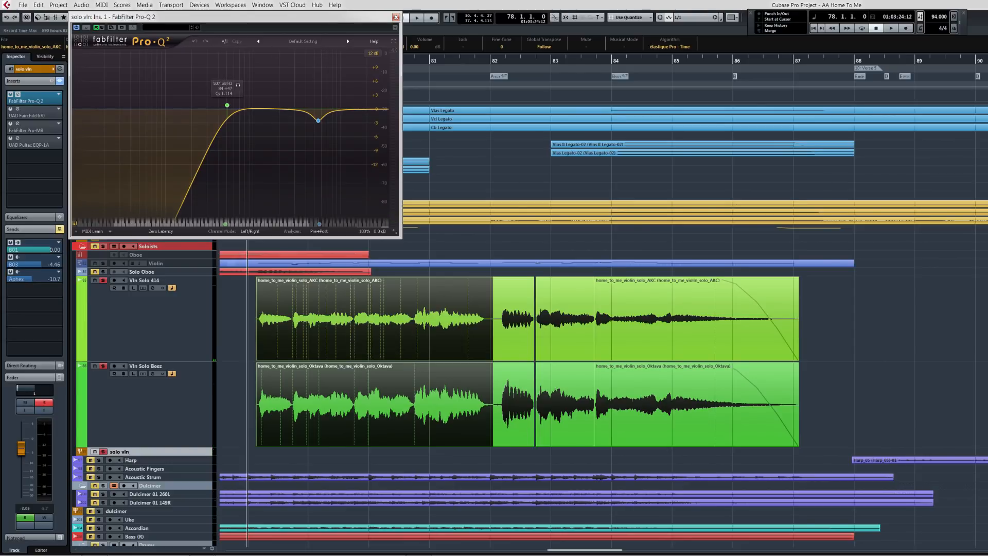
Reactivate the UAD Fairchild 670 on the solo vln group, place its window below the EQ, and audition the compressed violin
{"action": "left_click", "coordinate": [34, 116]}
{"action": "left_click_drag", "start_coordinate": [222, 253], "coordinate": [281, 251]}
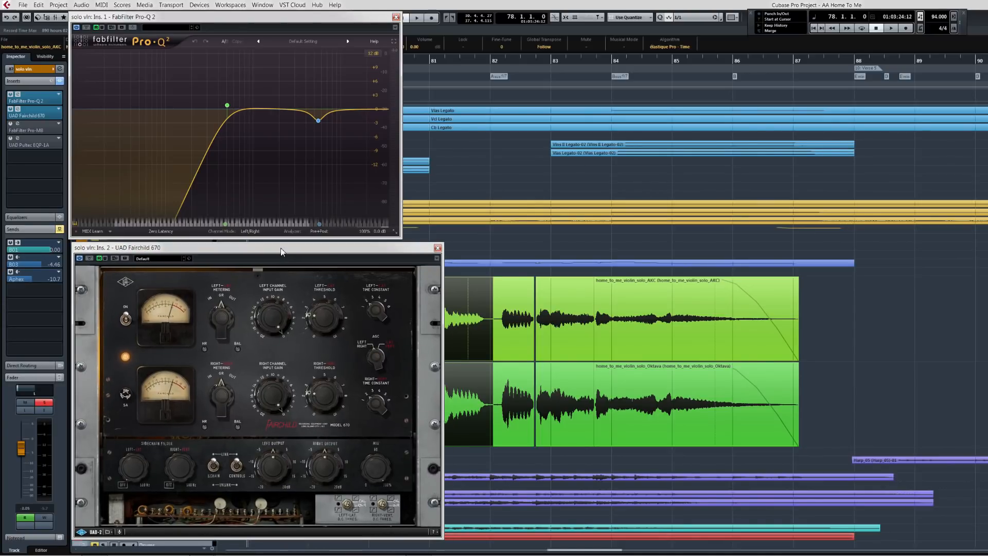
{"action": "key", "text": "space"}
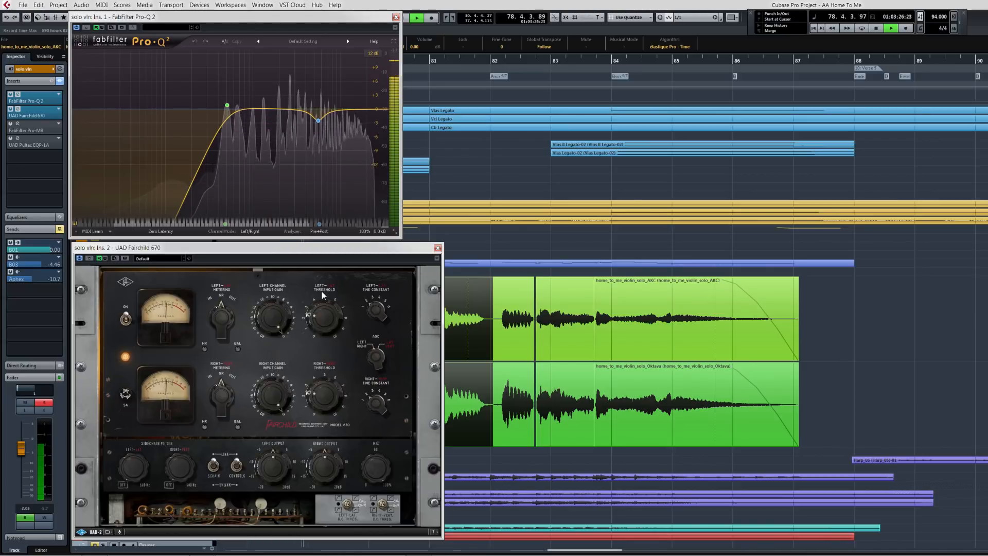
{"action": "key", "text": "space"}
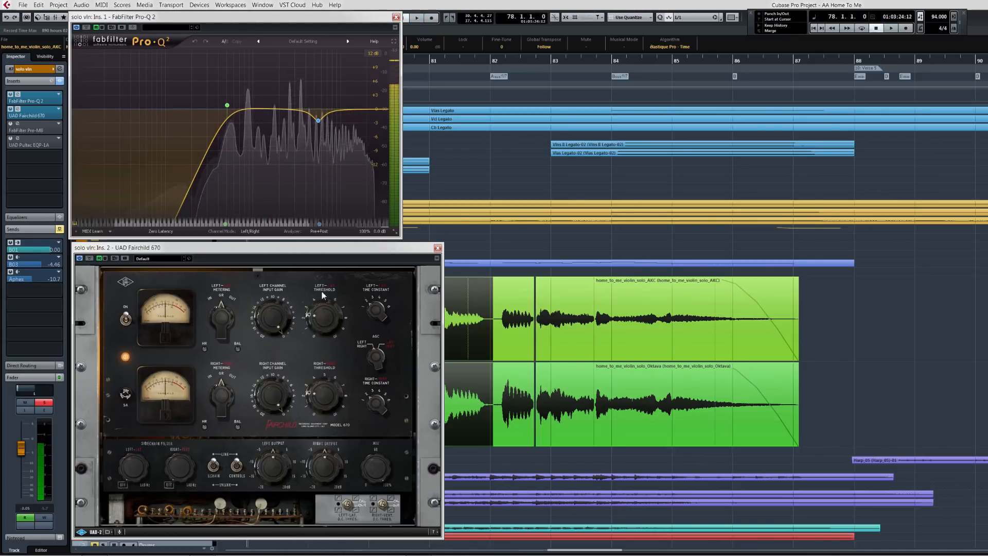
Compare the solo violin with the UAD Fairchild 670 switched off and back on
{"action": "left_click", "coordinate": [124, 321]}
{"action": "key", "text": "space"}
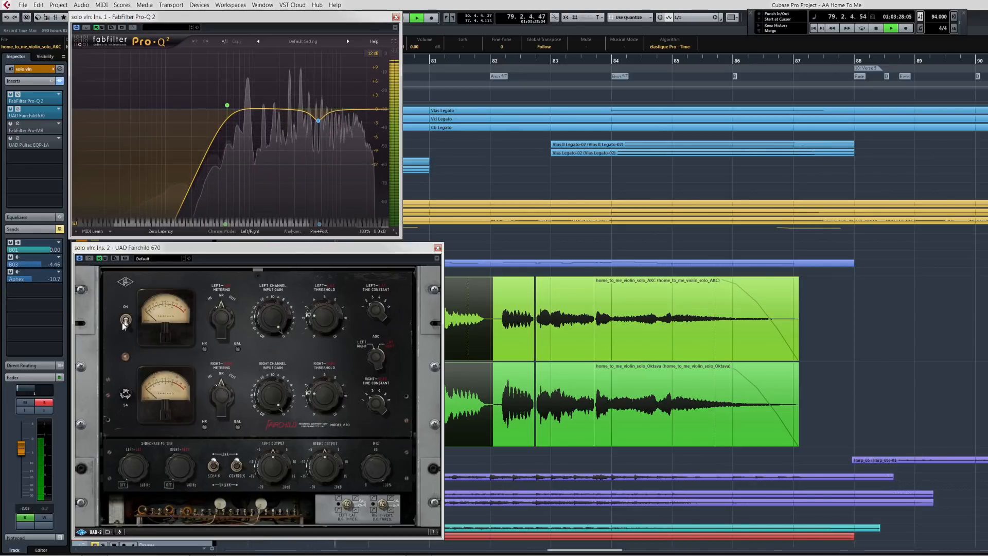
{"action": "key", "text": "space"}
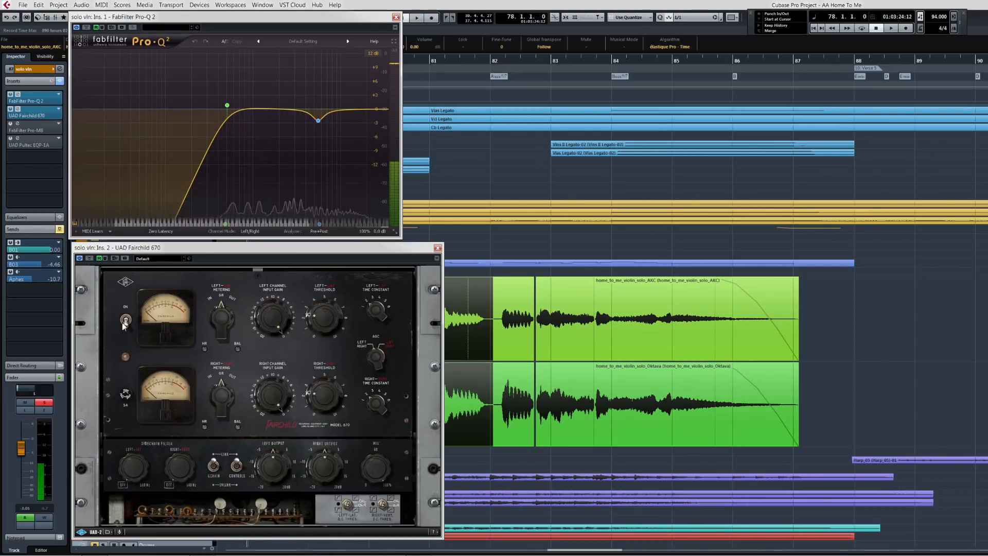
{"action": "left_click", "coordinate": [127, 318]}
{"action": "key", "text": "space"}
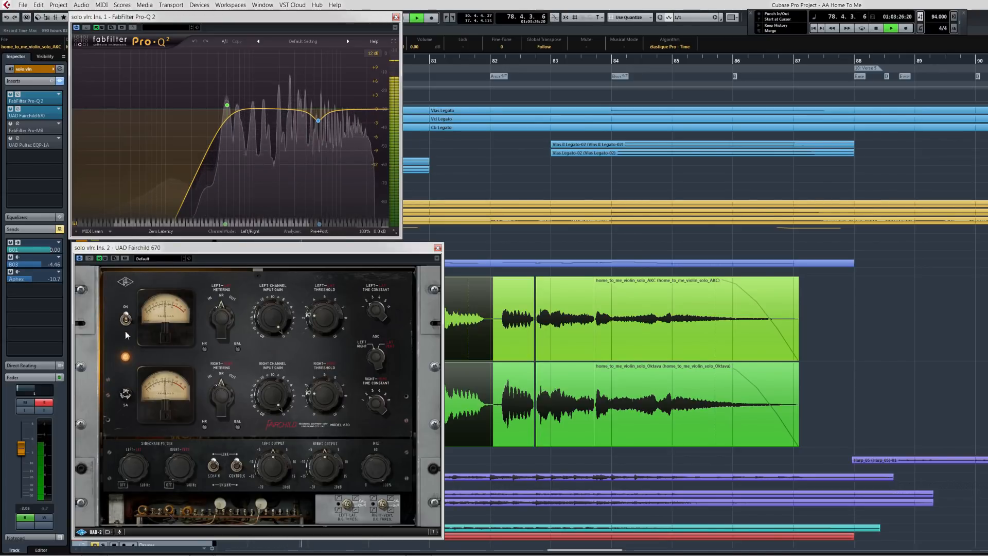
{"action": "key", "text": "space"}
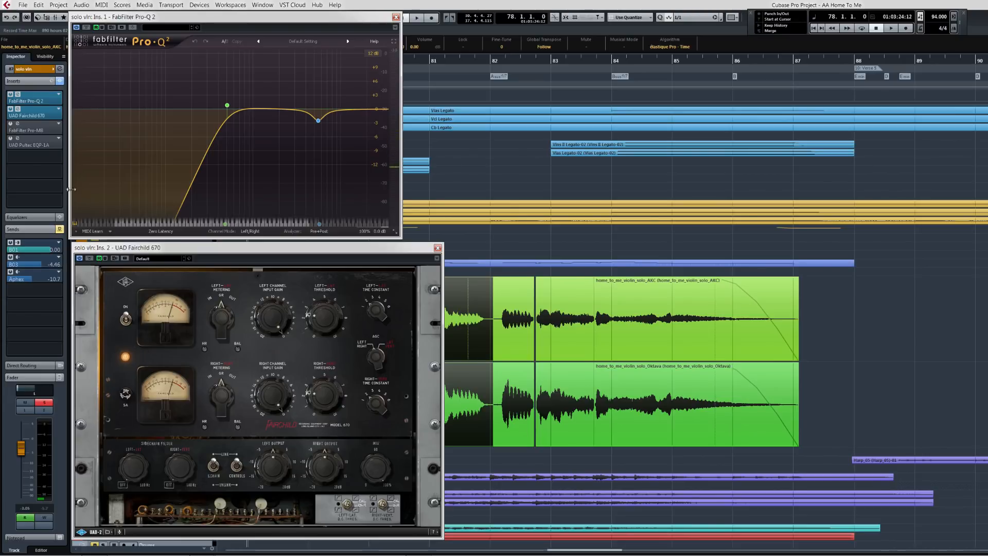
Reactivate the FabFilter Pro-MB on the solo vln group, place its window beside the EQ, and audition its compression band in isolation
{"action": "left_click", "coordinate": [9, 124]}
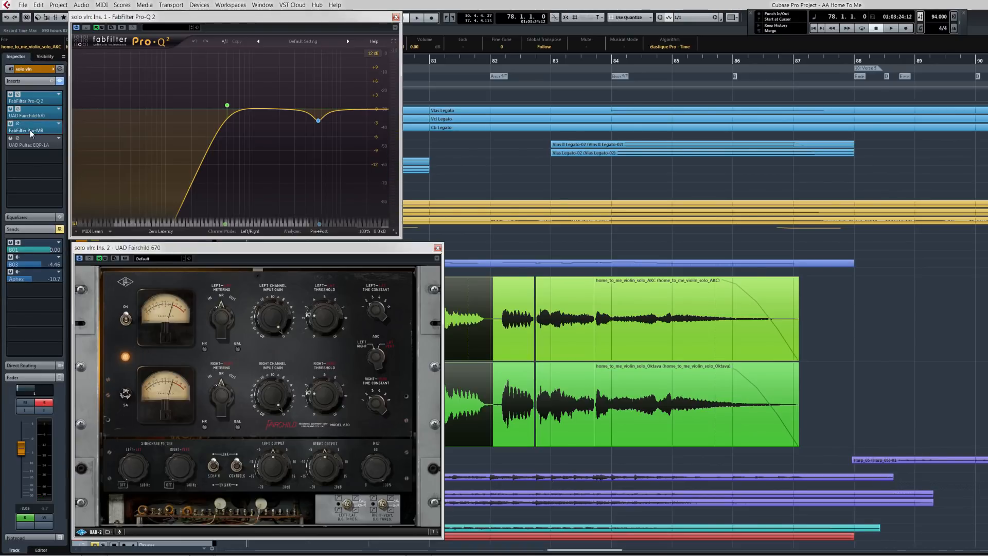
{"action": "left_click", "coordinate": [29, 129]}
{"action": "left_click_drag", "start_coordinate": [548, 18], "coordinate": [602, 20]}
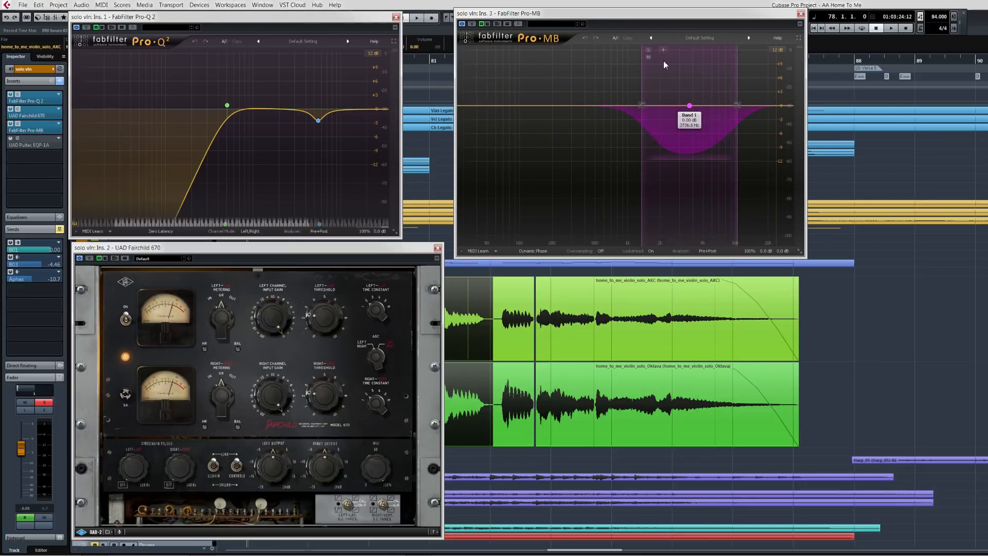
{"action": "left_click", "coordinate": [649, 51]}
{"action": "left_click", "coordinate": [648, 51]}
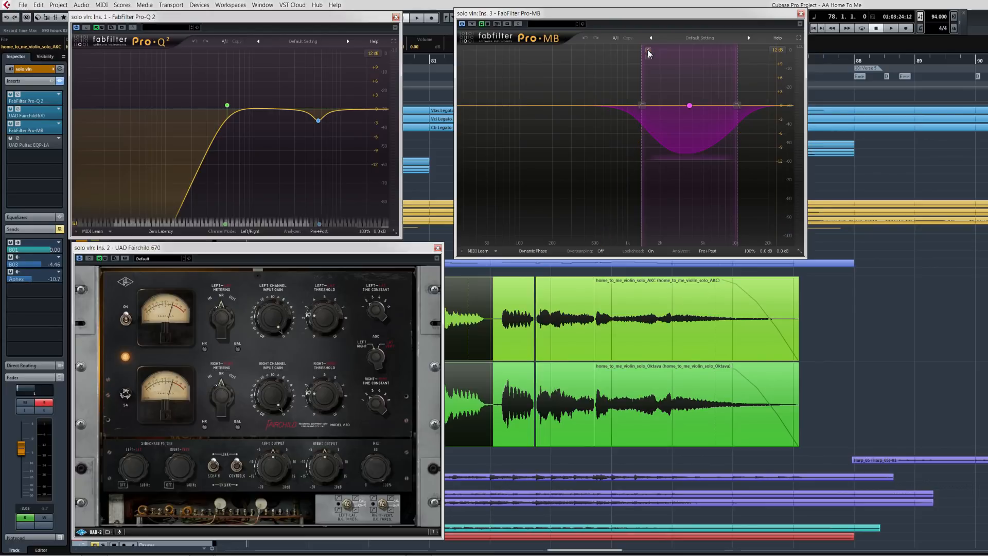
{"action": "left_click", "coordinate": [649, 51]}
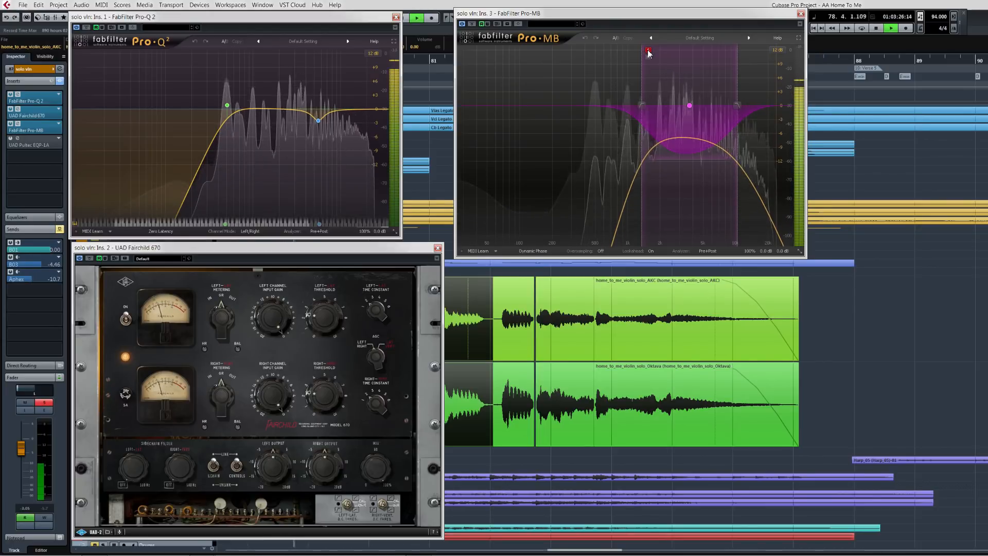
{"action": "left_click", "coordinate": [649, 52]}
{"action": "key", "text": "space"}
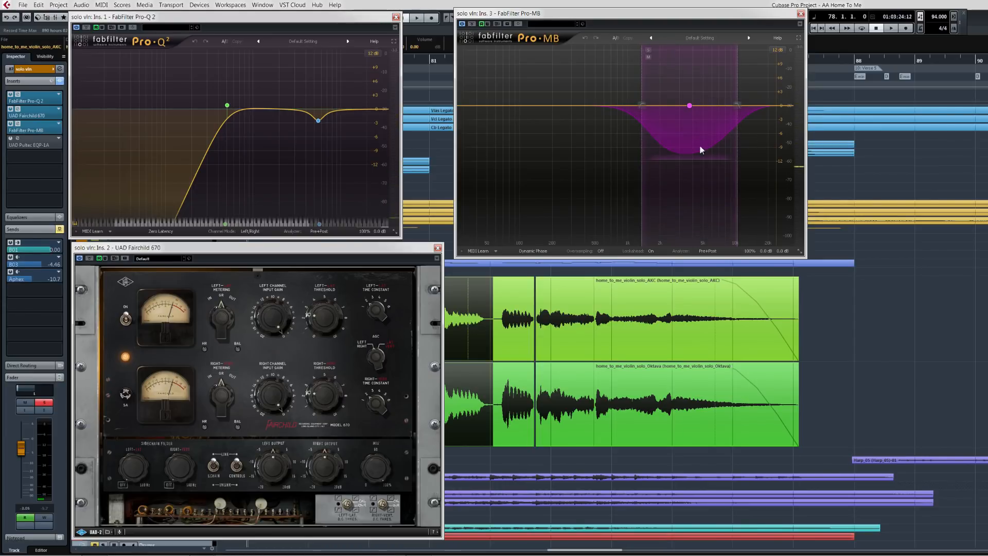
Compare the solo violin with the FabFilter Pro-MB bypassed and active
{"action": "left_click", "coordinate": [471, 24]}
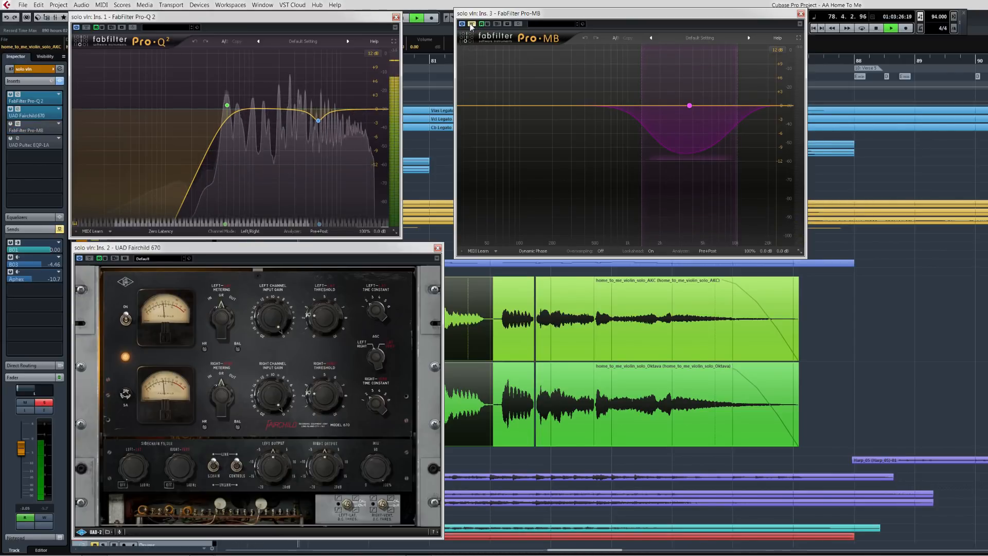
{"action": "key", "text": "space"}
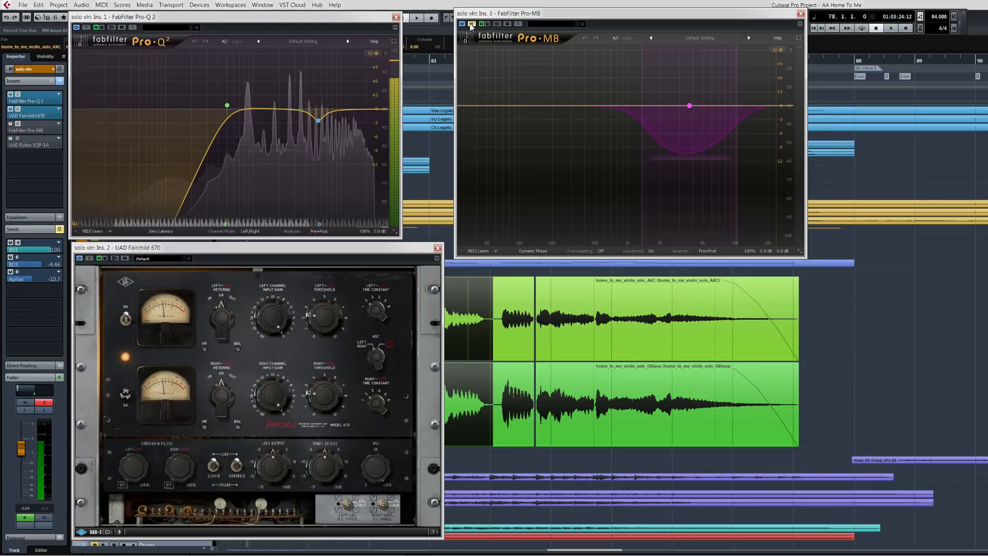
{"action": "left_click", "coordinate": [471, 24]}
{"action": "key", "text": "space"}
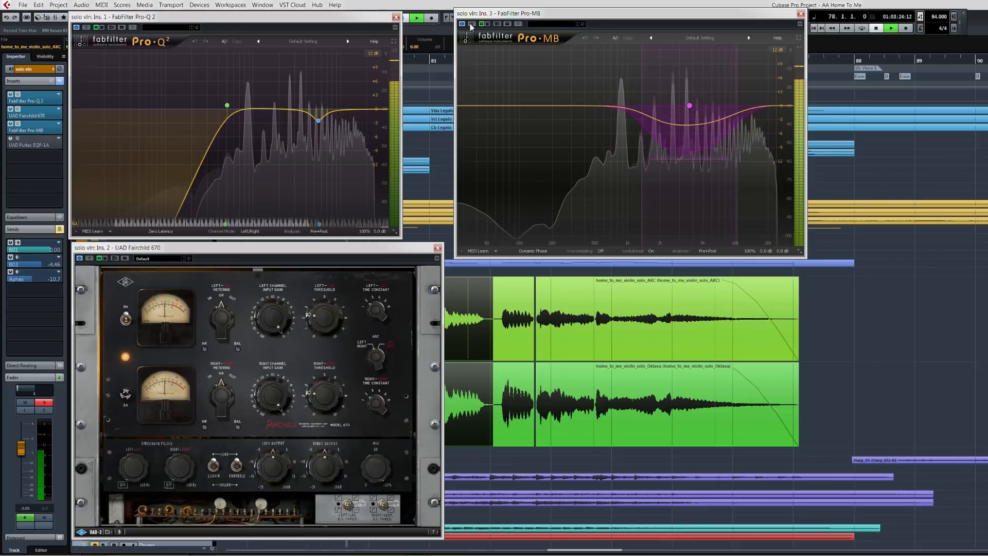
{"action": "key", "text": "space"}
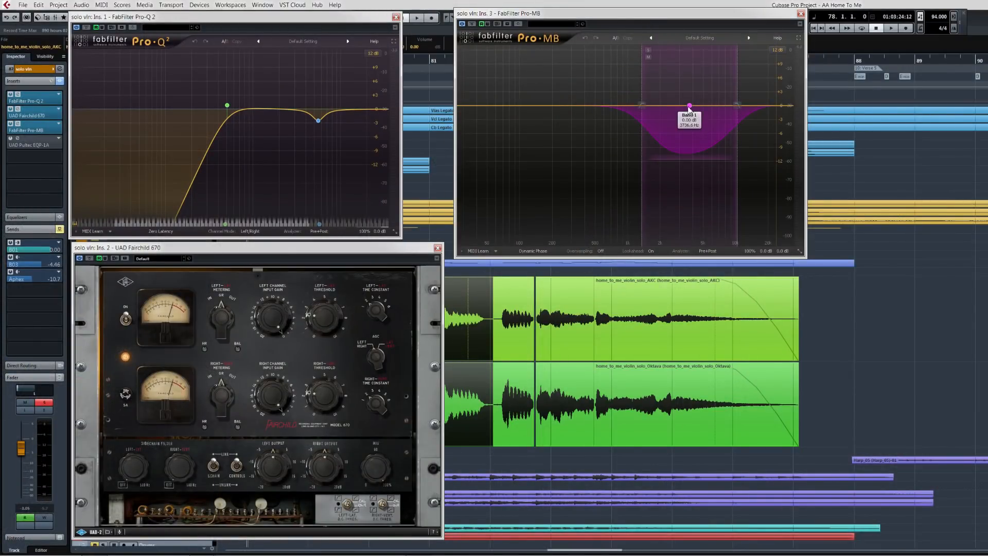
Reactivate the UAD Pultec EQP-1A on the solo vln group, place its window below the Pro-MB, and audition the violin through it
{"action": "left_click", "coordinate": [11, 138]}
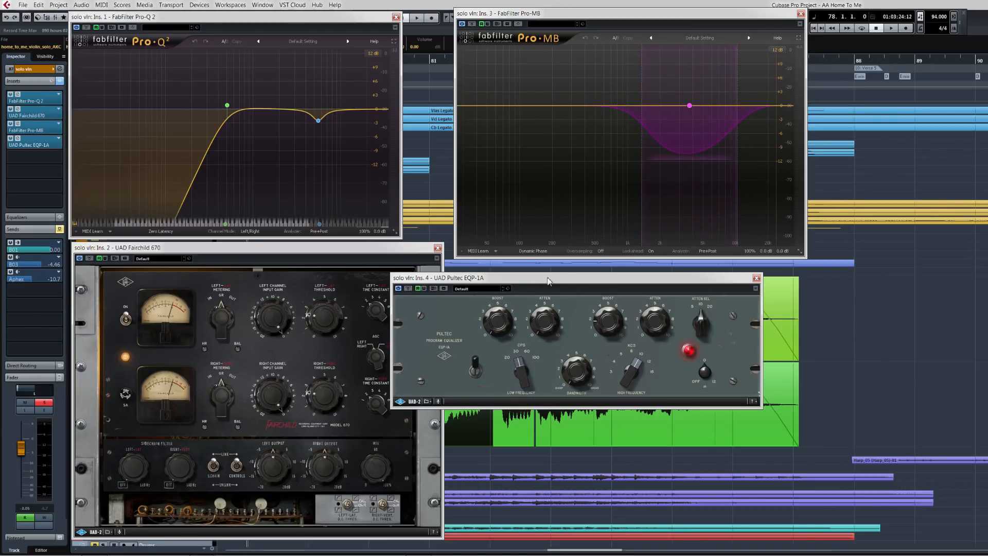
{"action": "left_click_drag", "start_coordinate": [548, 282], "coordinate": [618, 284]}
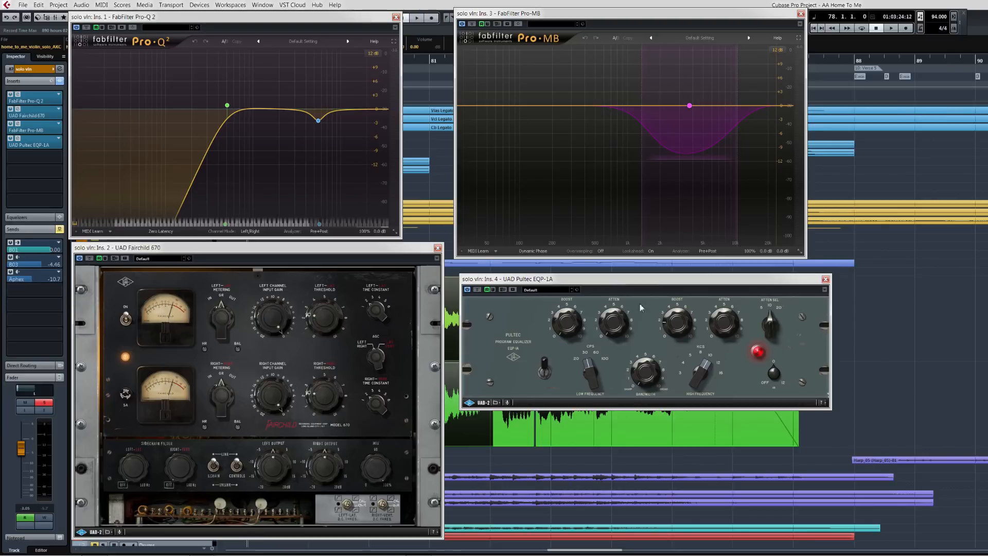
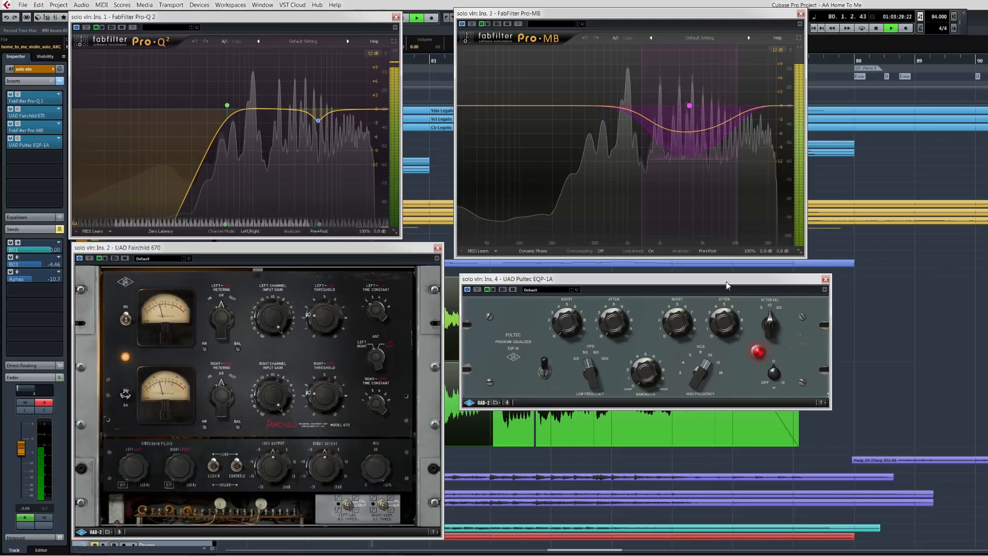
{"action": "key", "text": "space"}
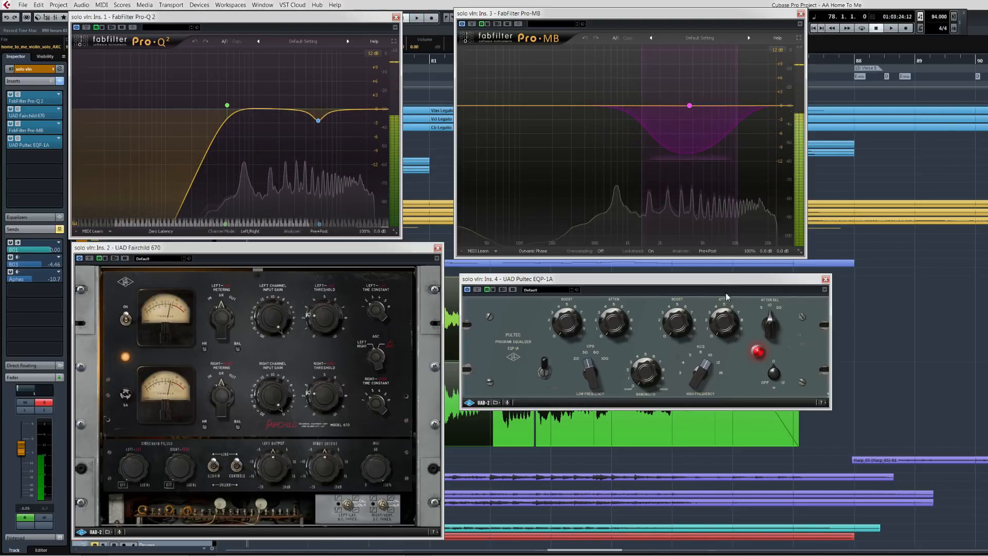
{"action": "key", "text": "space"}
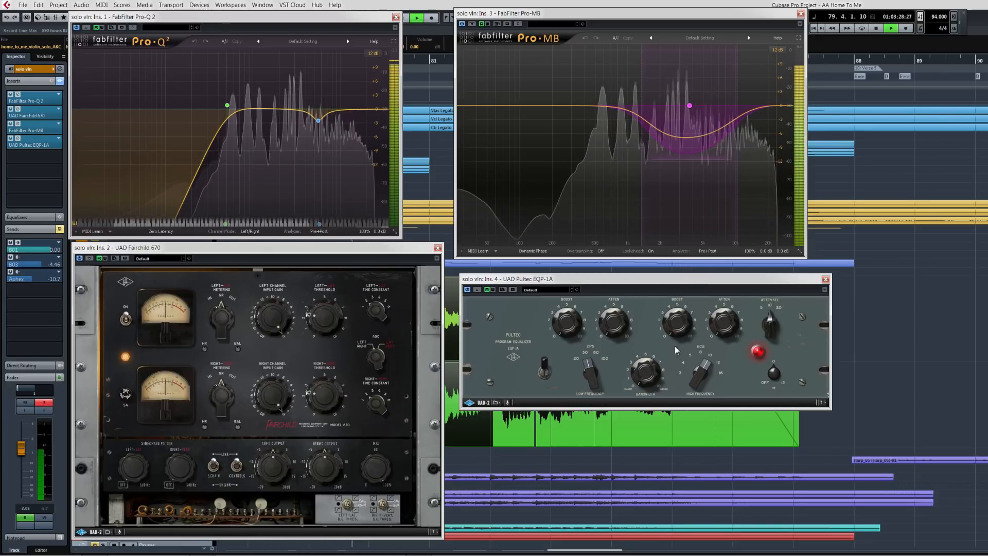
{"action": "key", "text": "space"}
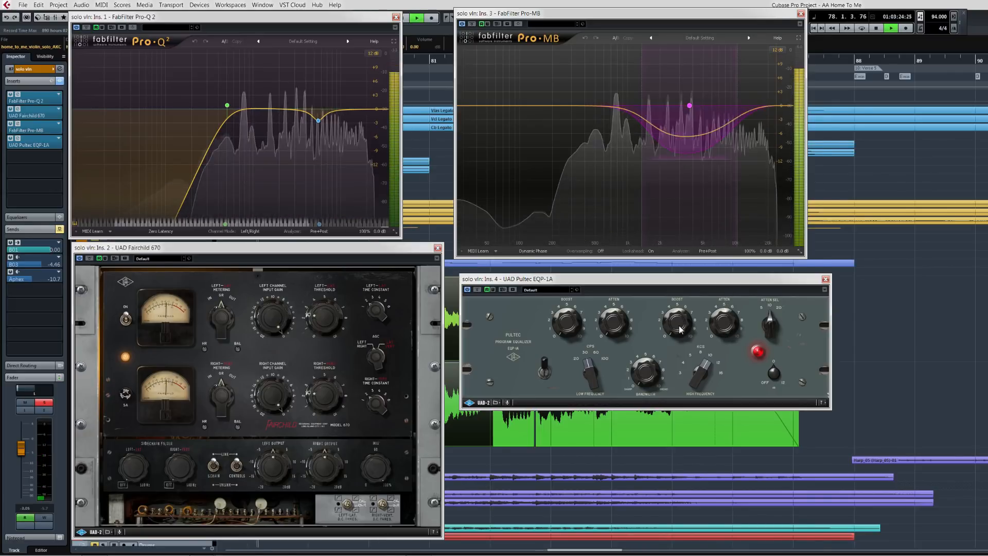
{"action": "left_click_drag", "start_coordinate": [679, 327], "coordinate": [679, 317]}
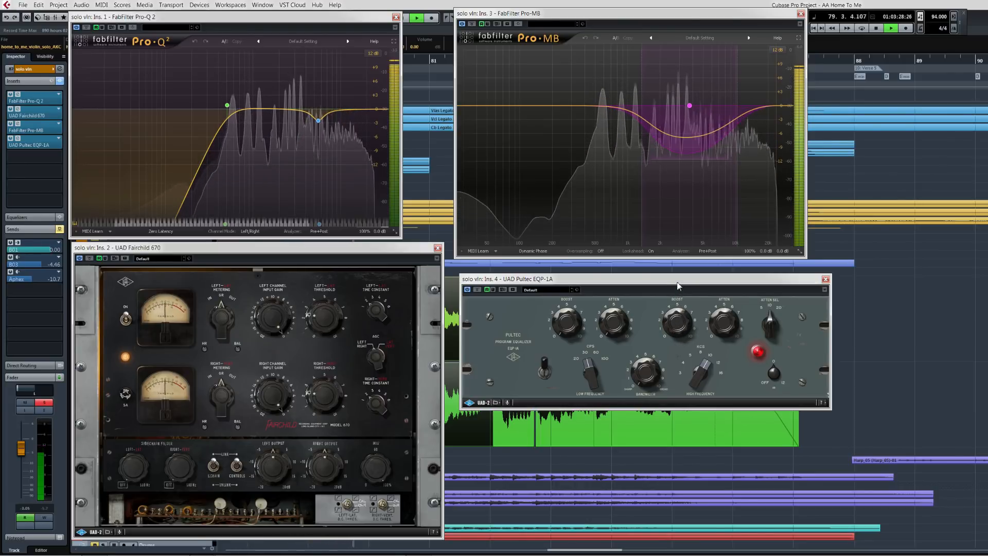
{"action": "key", "text": "space"}
Compare the solo violin with the UAD Pultec EQP-1A bypassed and active
{"action": "left_click", "coordinate": [477, 290]}
{"action": "key", "text": "space"}
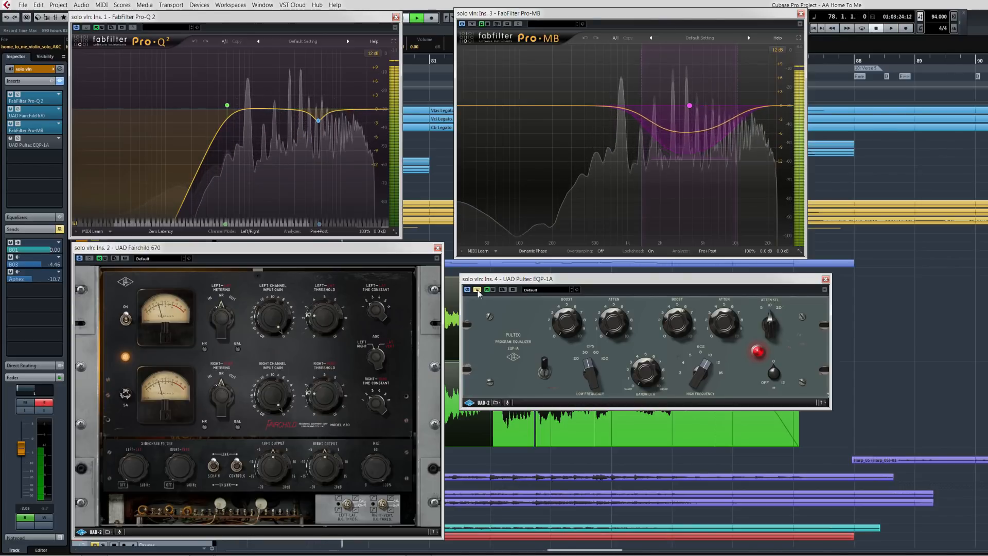
{"action": "key", "text": "space"}
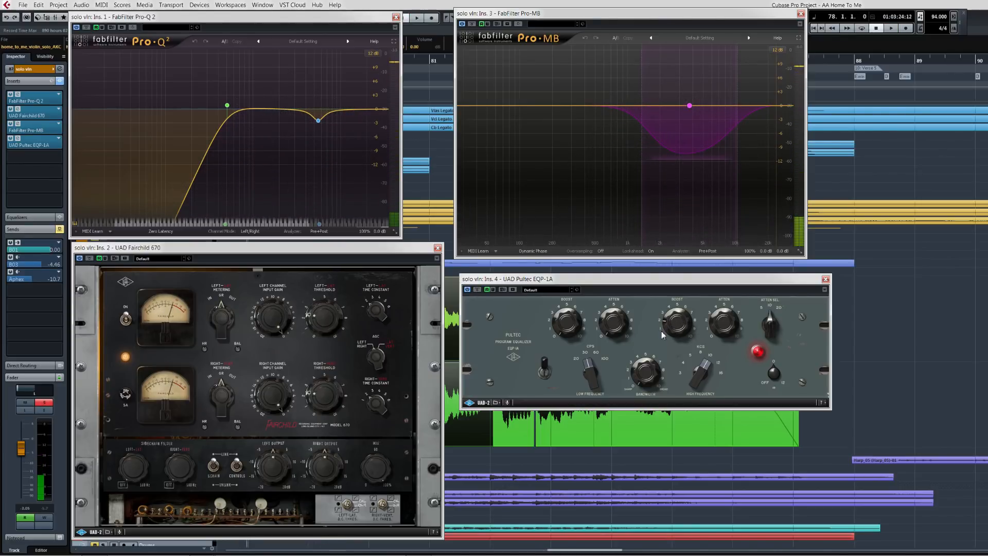
{"action": "key", "text": "space"}
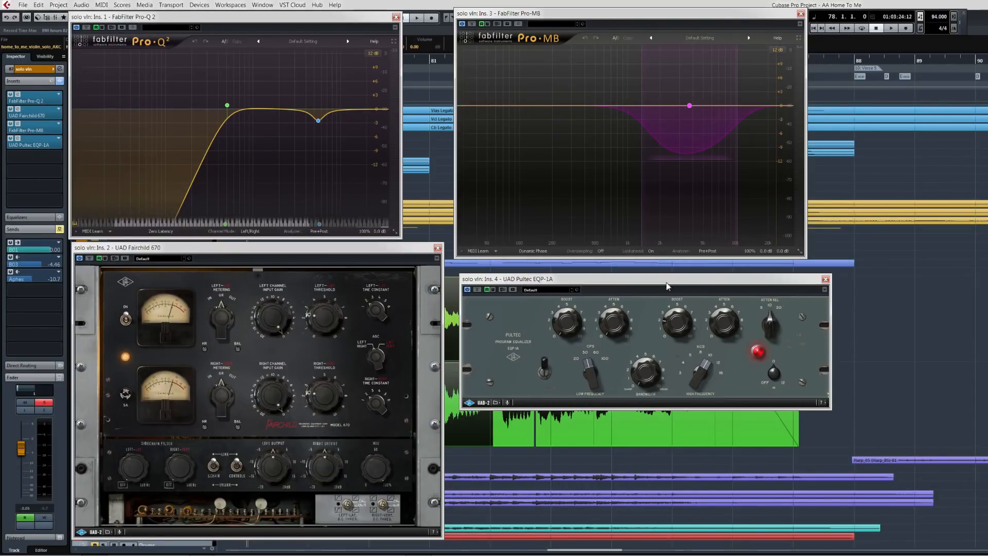
Close the plug-in windows and show the Vln Solo 414 and Vln Solo Beez tracks in the MixConsole, selecting the solo vln group
{"action": "left_click_drag", "start_coordinate": [668, 282], "coordinate": [663, 276]}
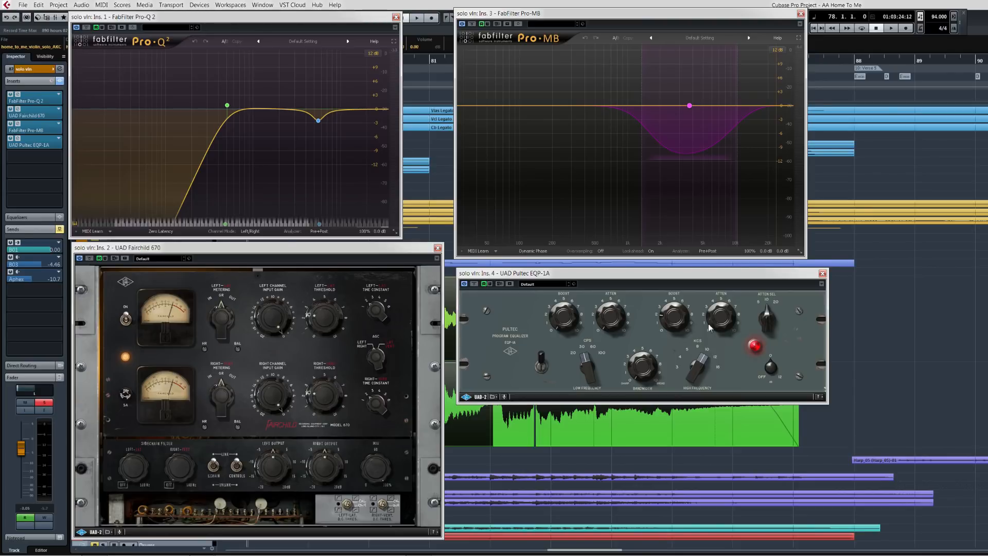
{"action": "key", "text": "ctrl+w"}
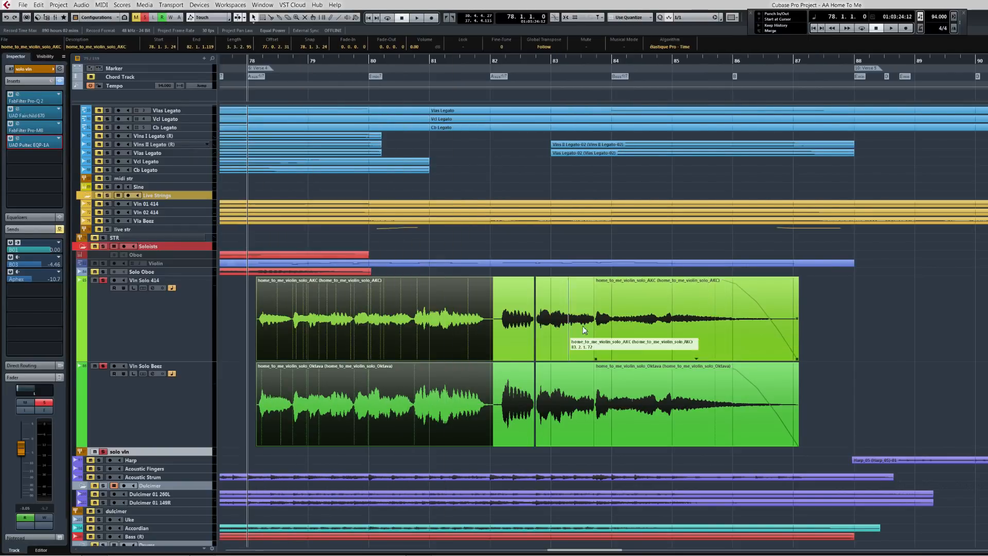
{"action": "left_click", "coordinate": [190, 305]}
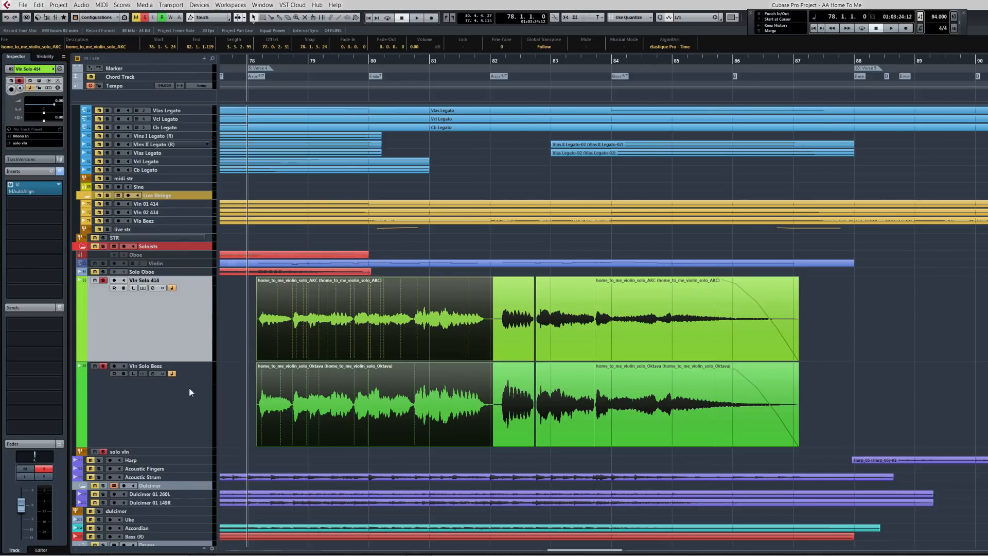
{"action": "left_click", "coordinate": [191, 393], "text": "ctrl"}
{"action": "key", "text": "F3"}
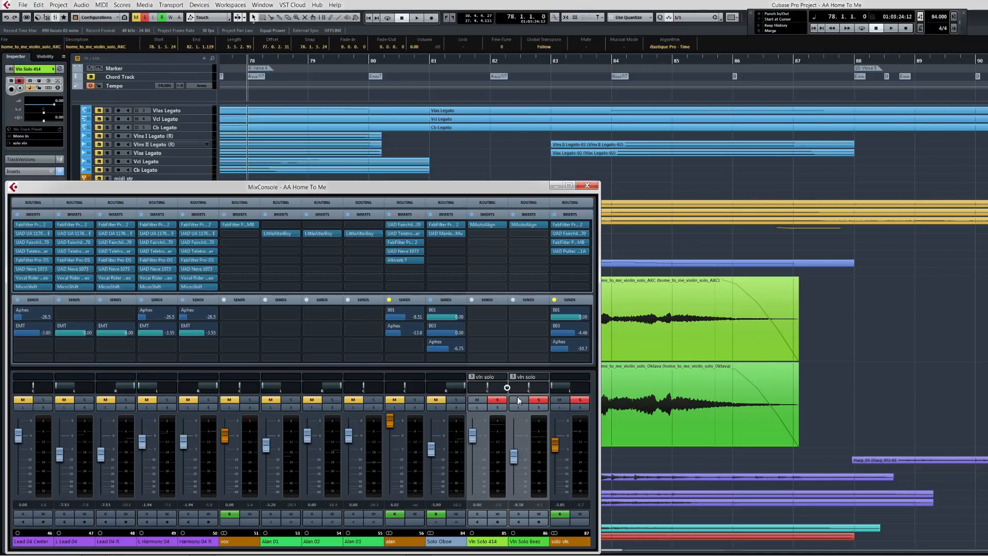
{"action": "left_click", "coordinate": [566, 535]}
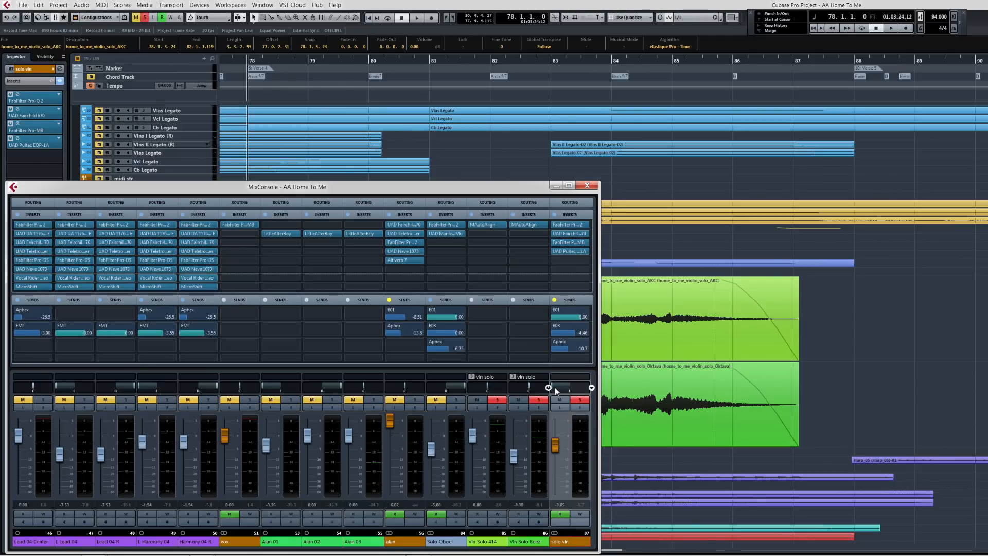
Bypass the sends on Solo Oboe and solo vln, solo the oboe with the violins, and return to the project window
{"action": "left_click", "coordinate": [555, 300]}
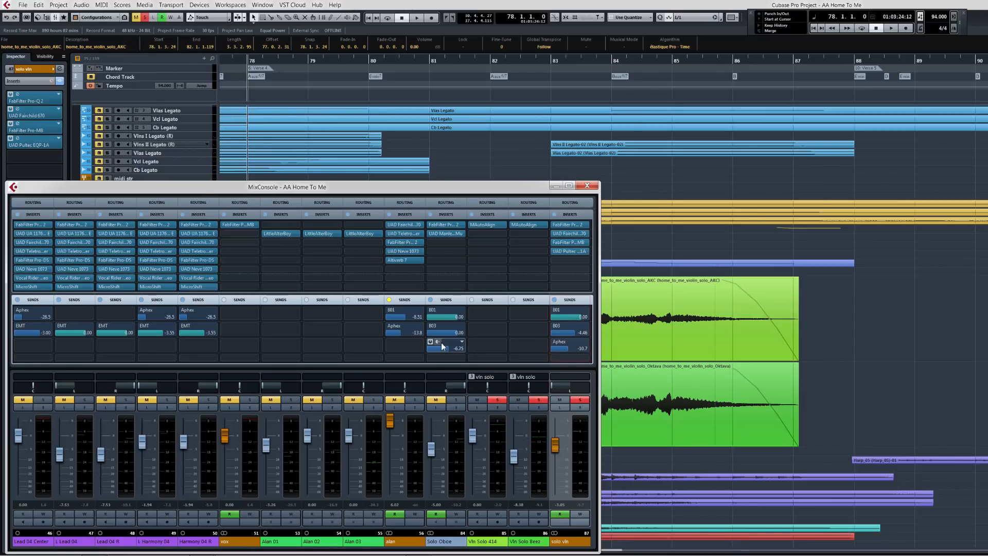
{"action": "left_click", "coordinate": [430, 300]}
{"action": "left_click", "coordinate": [555, 300]}
{"action": "left_click", "coordinate": [456, 399]}
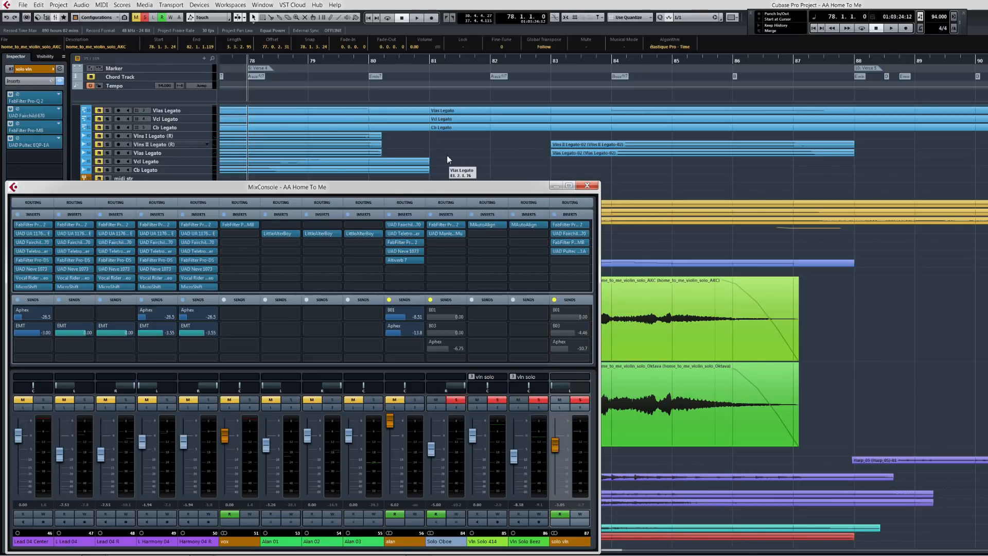
{"action": "left_click", "coordinate": [446, 154]}
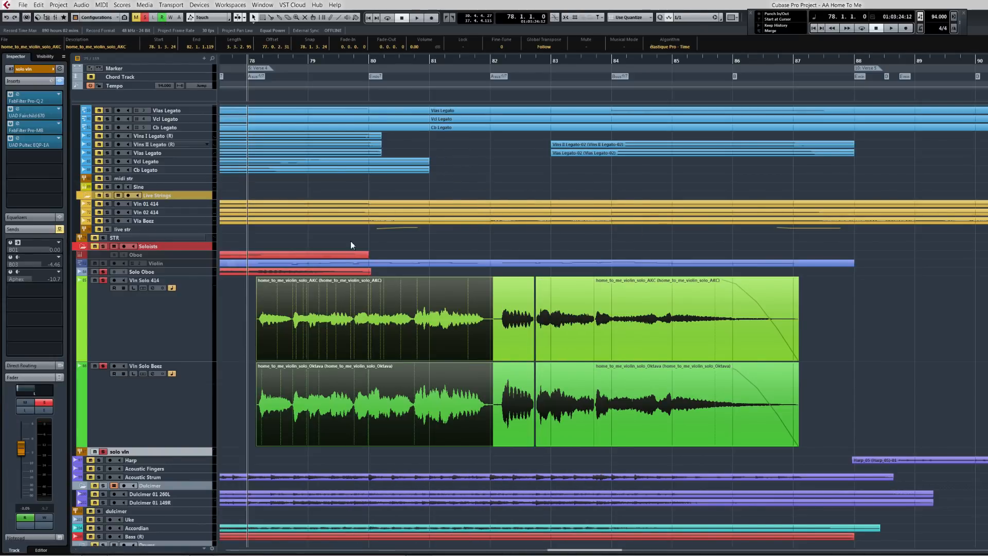
Audition the solo oboe and solo violin together without their sends while showing the MixConsole
{"action": "key", "text": "space"}
{"action": "key", "text": "F3"}
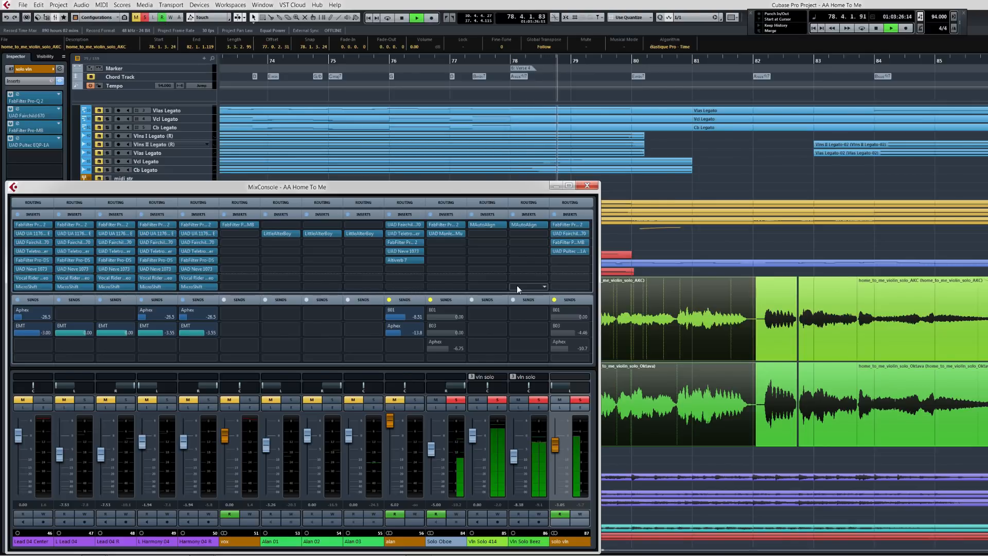
{"action": "key", "text": "space"}
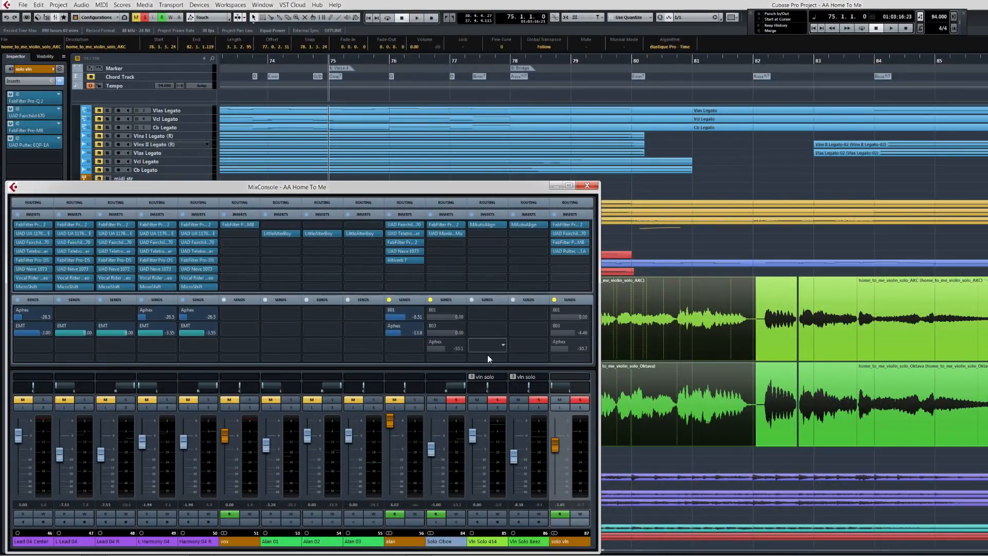
Reactivate the sends on Solo Oboe and solo vln and audition both soloists from bar 75
{"action": "left_click", "coordinate": [430, 300]}
{"action": "left_click", "coordinate": [554, 299]}
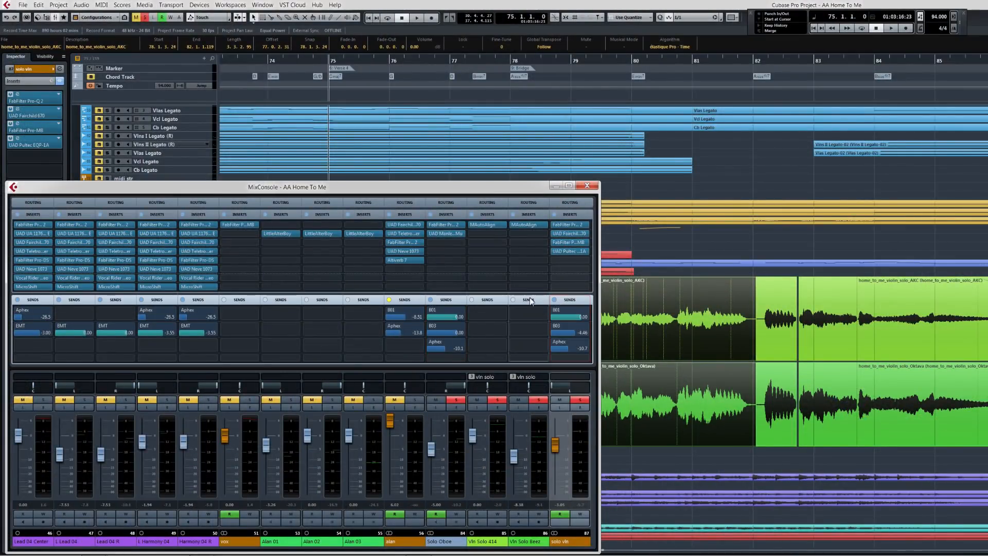
{"action": "key", "text": "space"}
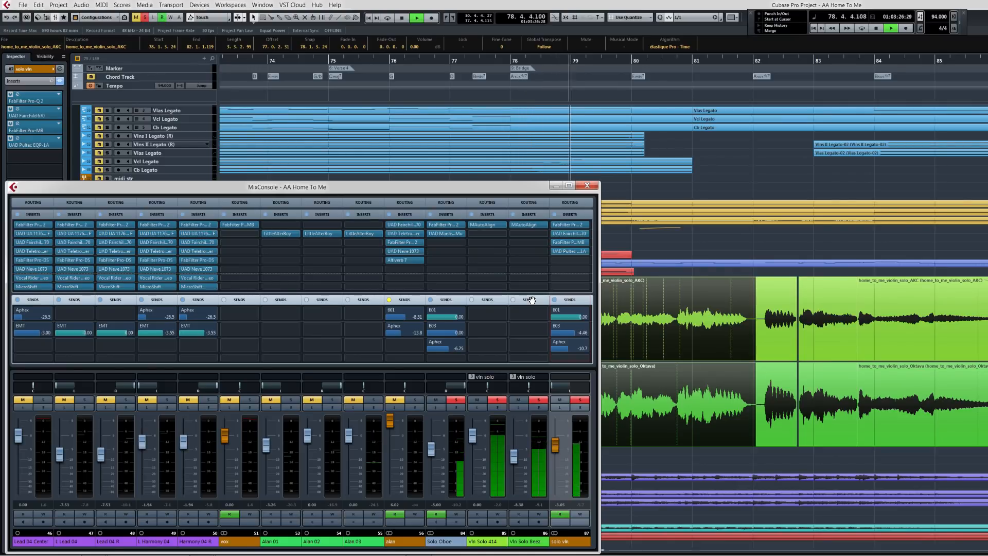
Stop the audition, return to the full project overview with the cursor at bar 17, and clear all solos
{"action": "key", "text": "space"}
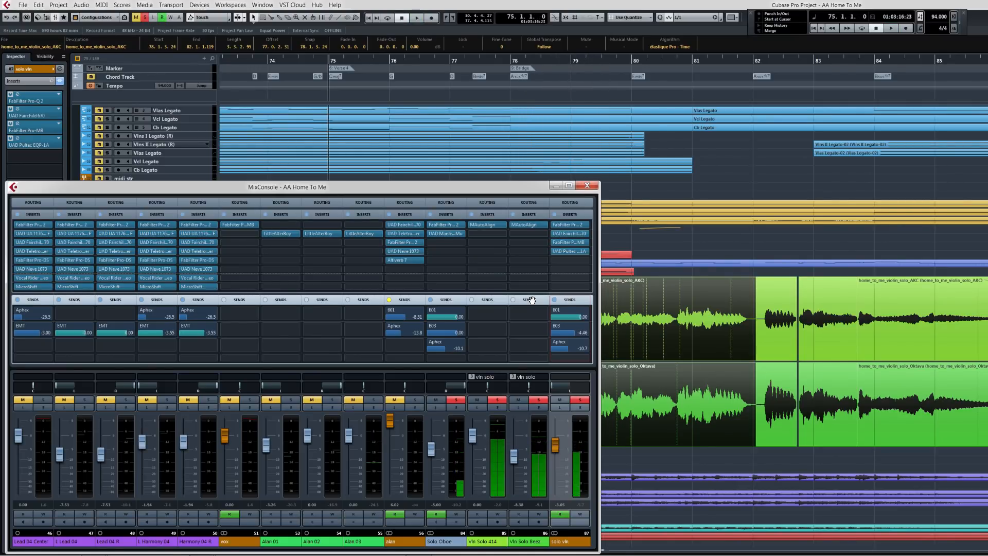
{"action": "key", "text": "F3"}
{"action": "key", "text": "shift+f"}
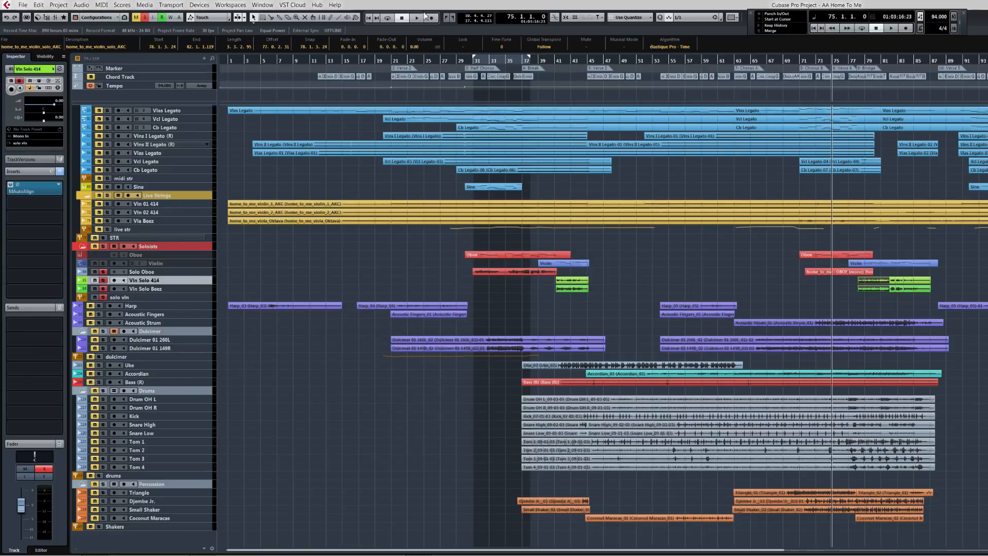
{"action": "left_click", "coordinate": [362, 59]}
{"action": "key", "text": "shift+s"}
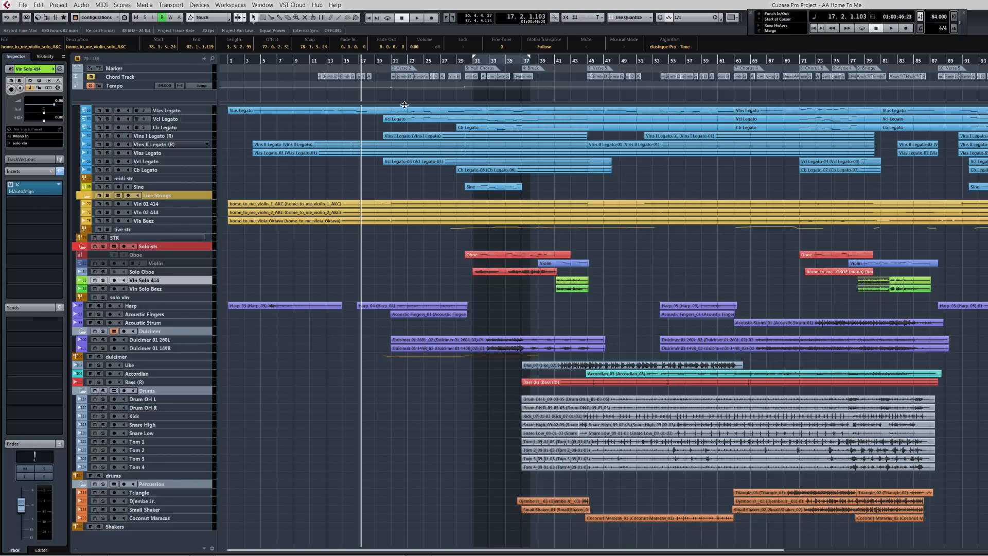
Enlarge the upper track area and the Tempo track, and check the song's tempo at bars 22 and 31
{"action": "left_click_drag", "start_coordinate": [257, 104], "coordinate": [259, 178]}
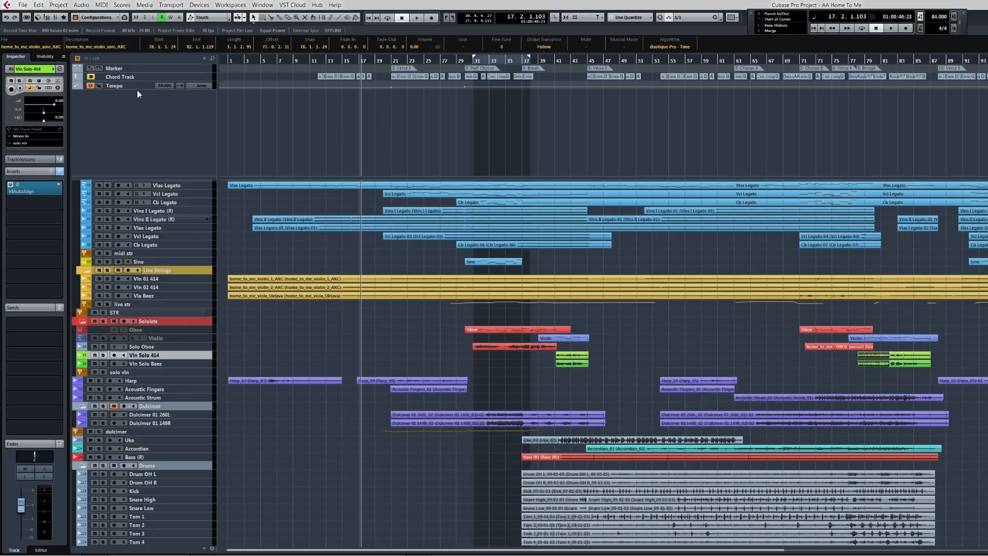
{"action": "left_click_drag", "start_coordinate": [139, 89], "coordinate": [140, 143]}
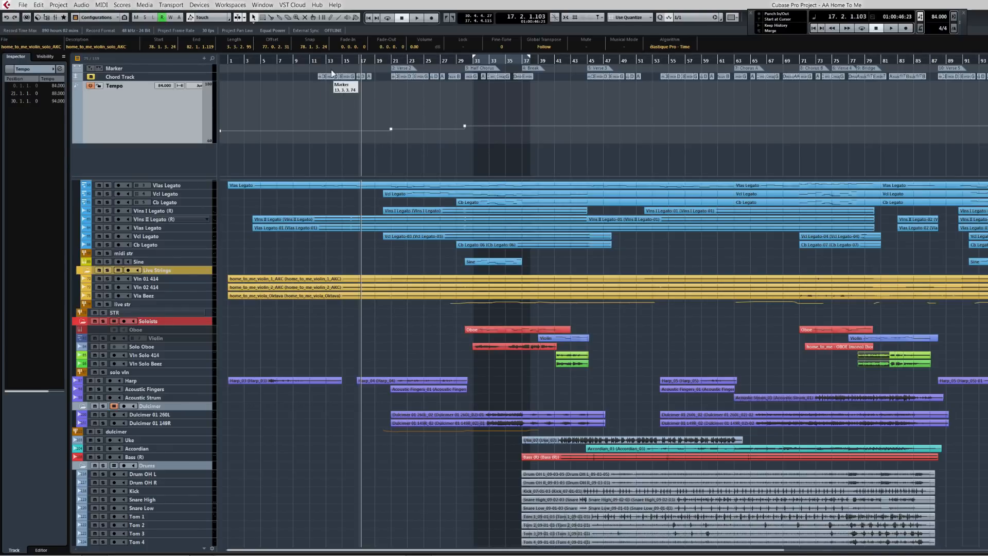
{"action": "left_click", "coordinate": [405, 58]}
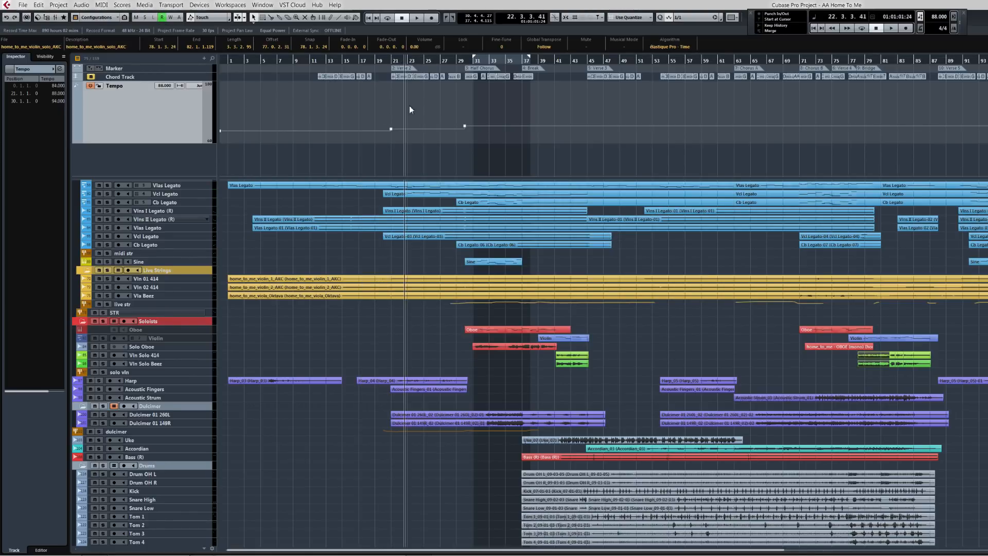
{"action": "left_click", "coordinate": [478, 57]}
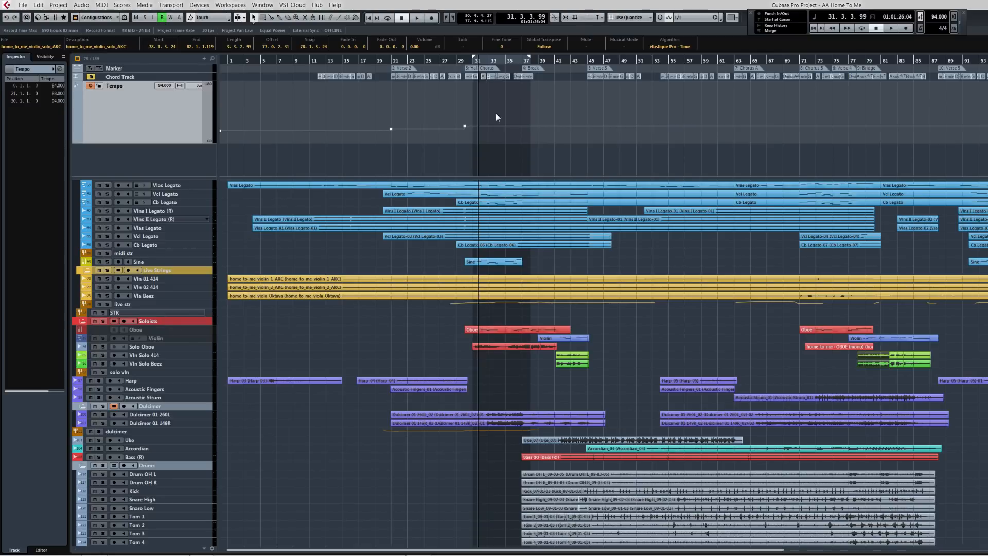